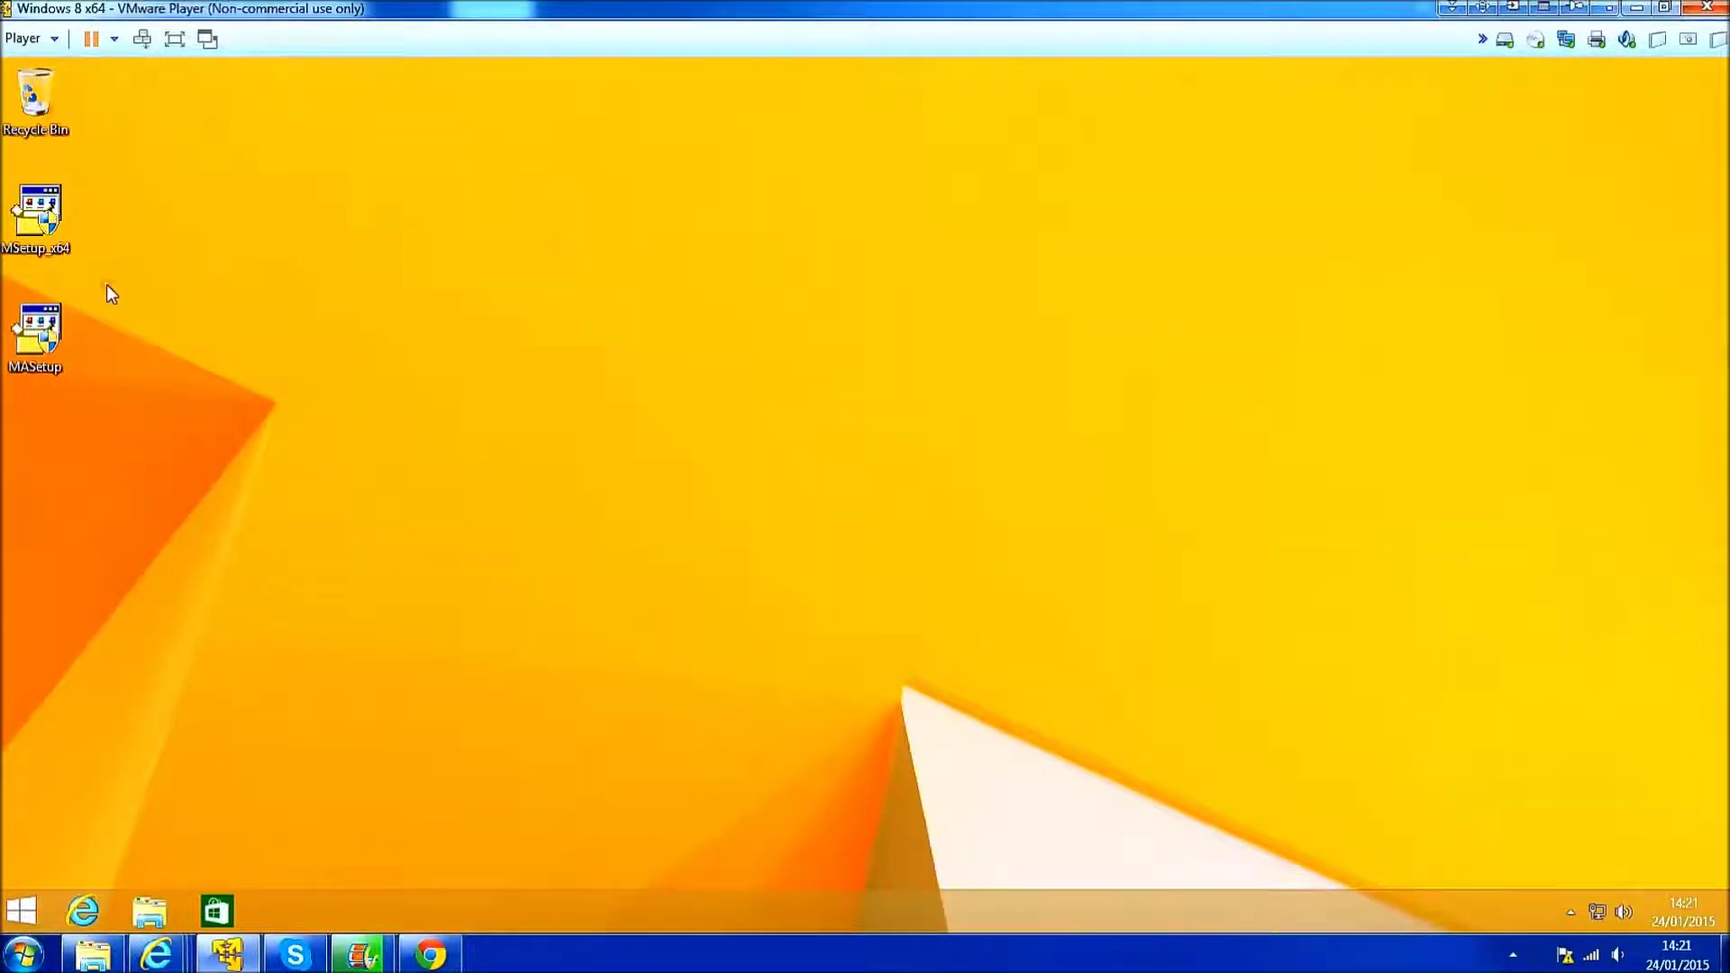
Launch the 64-bit MSetup_x64 Microsoft Mathematics installer from the desktop
{"action": "double_click", "coordinate": [67, 208]}
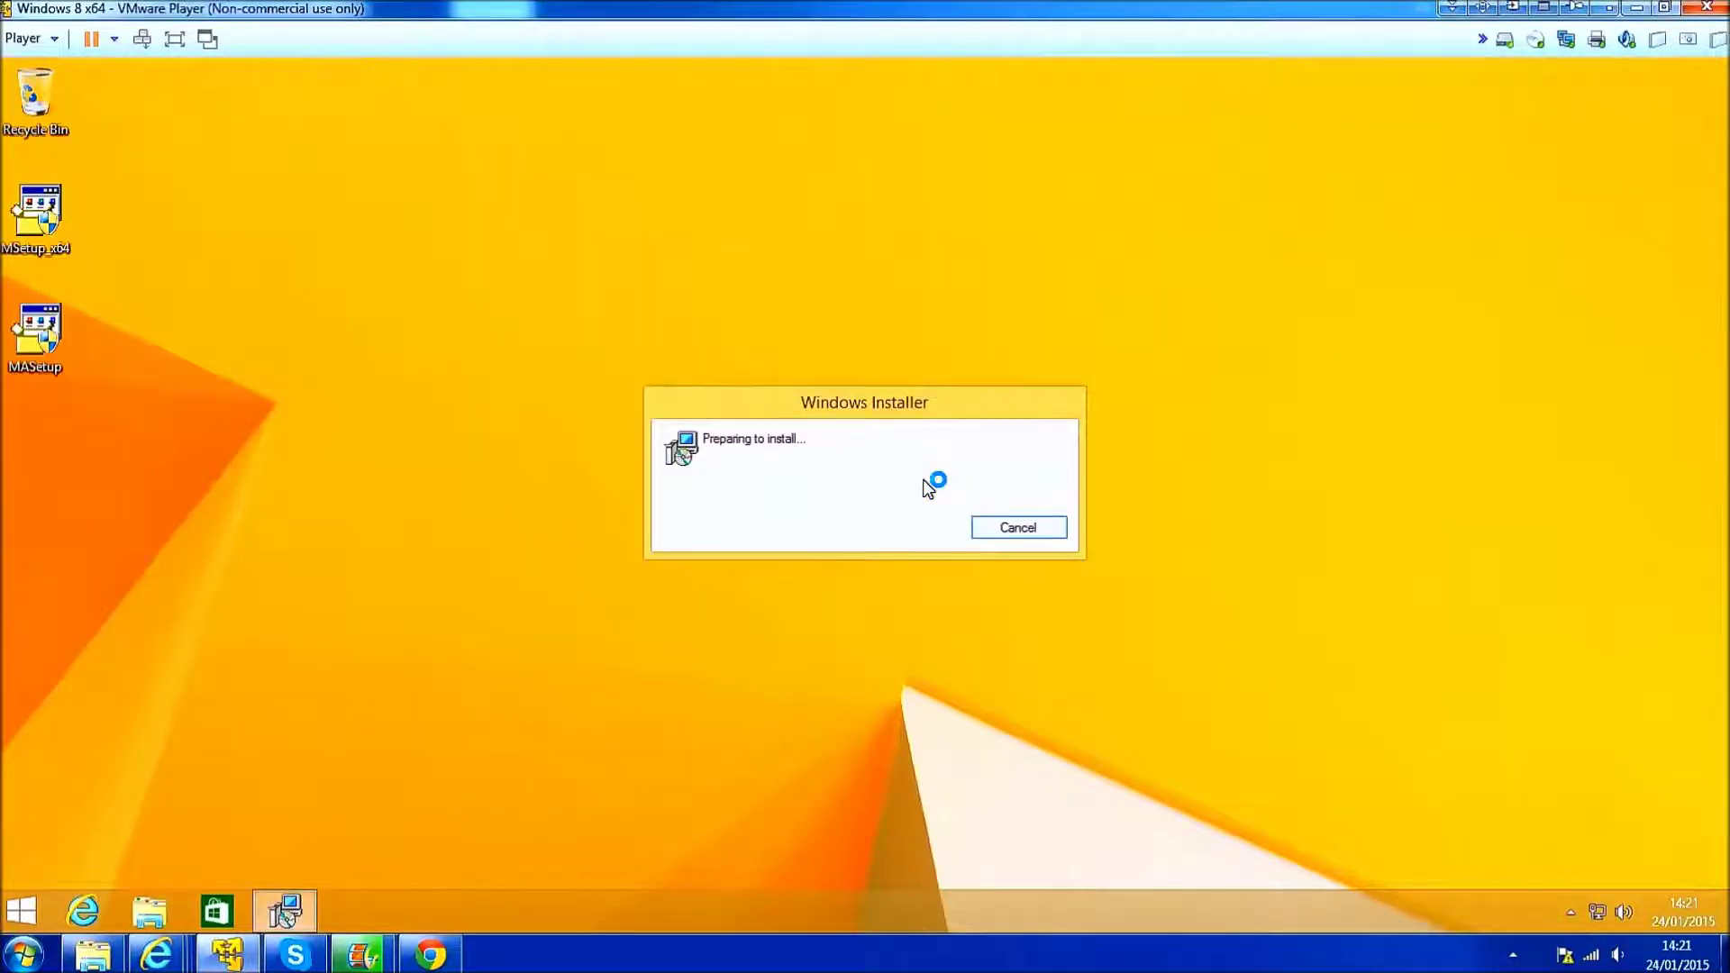
Dismiss the missing .NET Framework error so the installer closes
{"action": "left_click", "coordinate": [891, 530]}
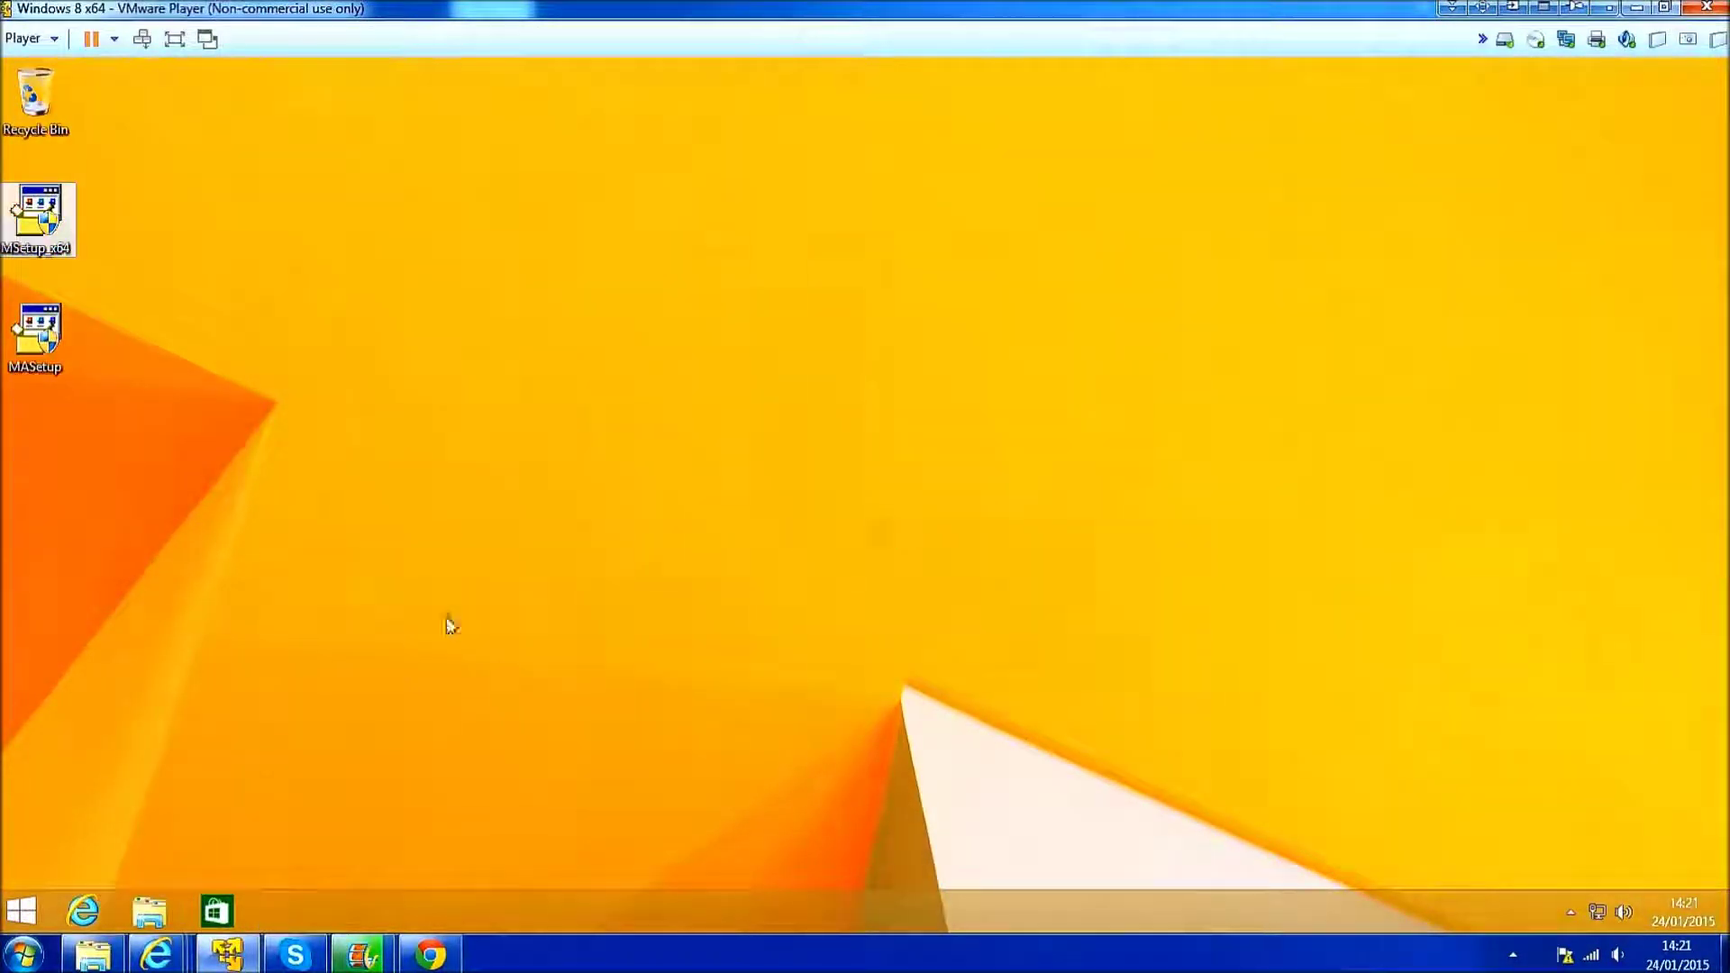
Enable .NET Framework 3.5 in Windows Features, downloading files from Windows Update, then close Programs and Features
{"action": "right_click", "coordinate": [23, 911]}
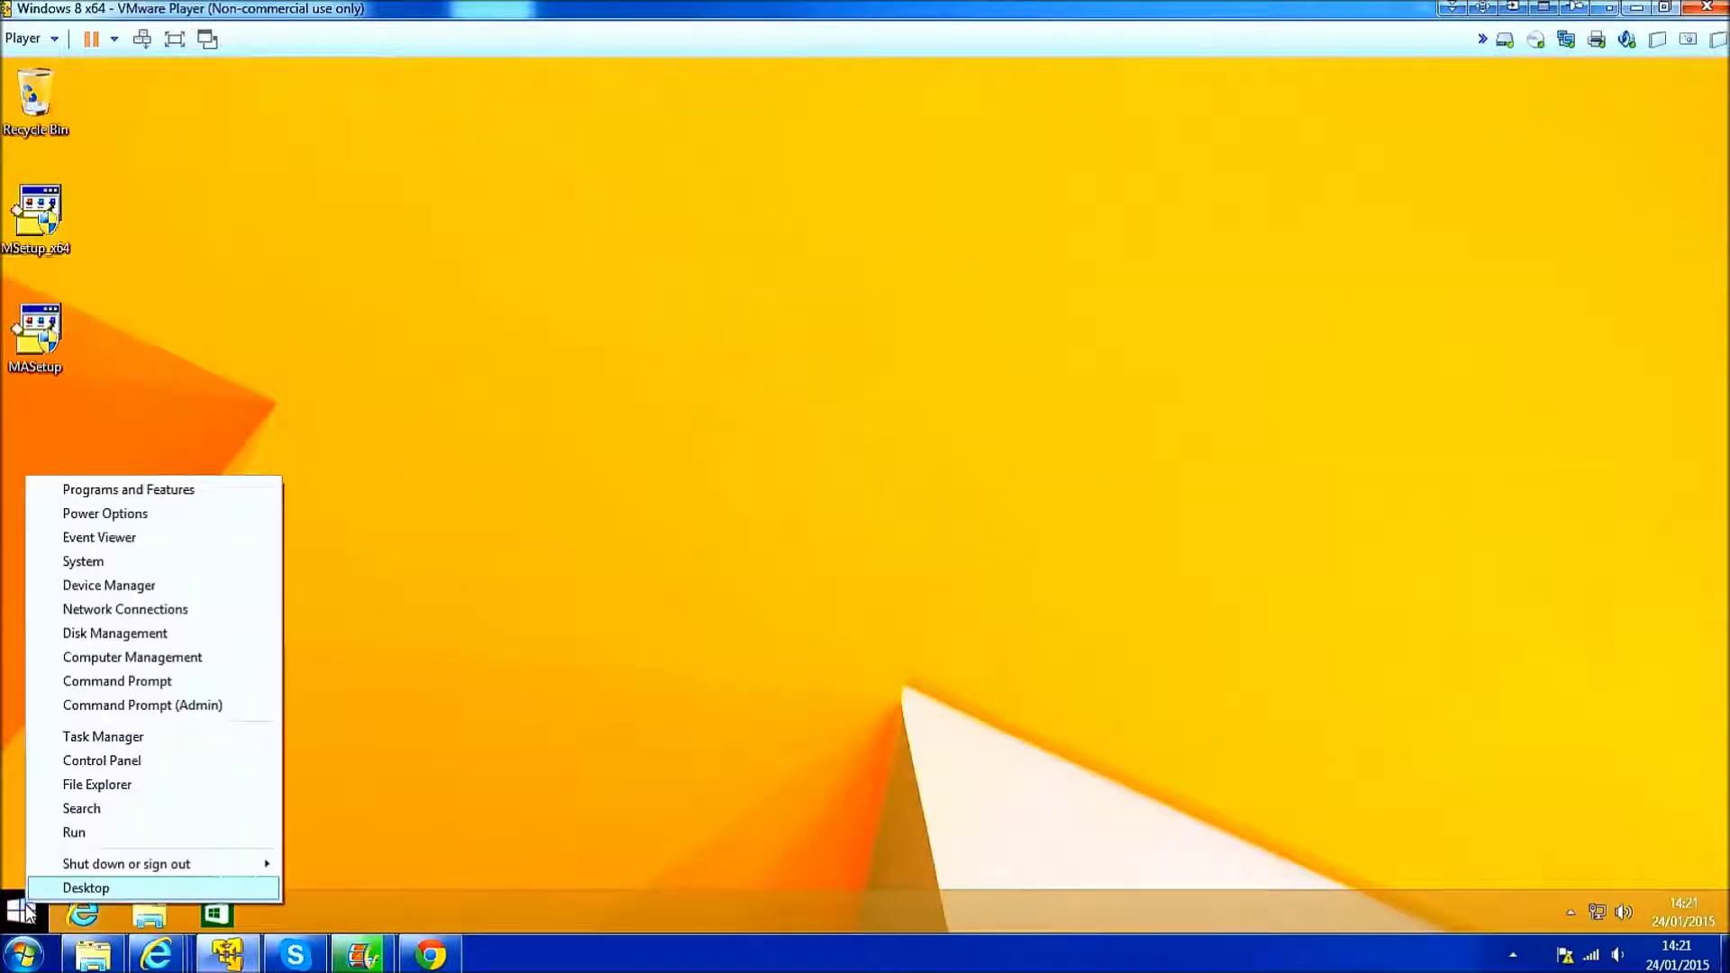
{"action": "left_click", "coordinate": [176, 491]}
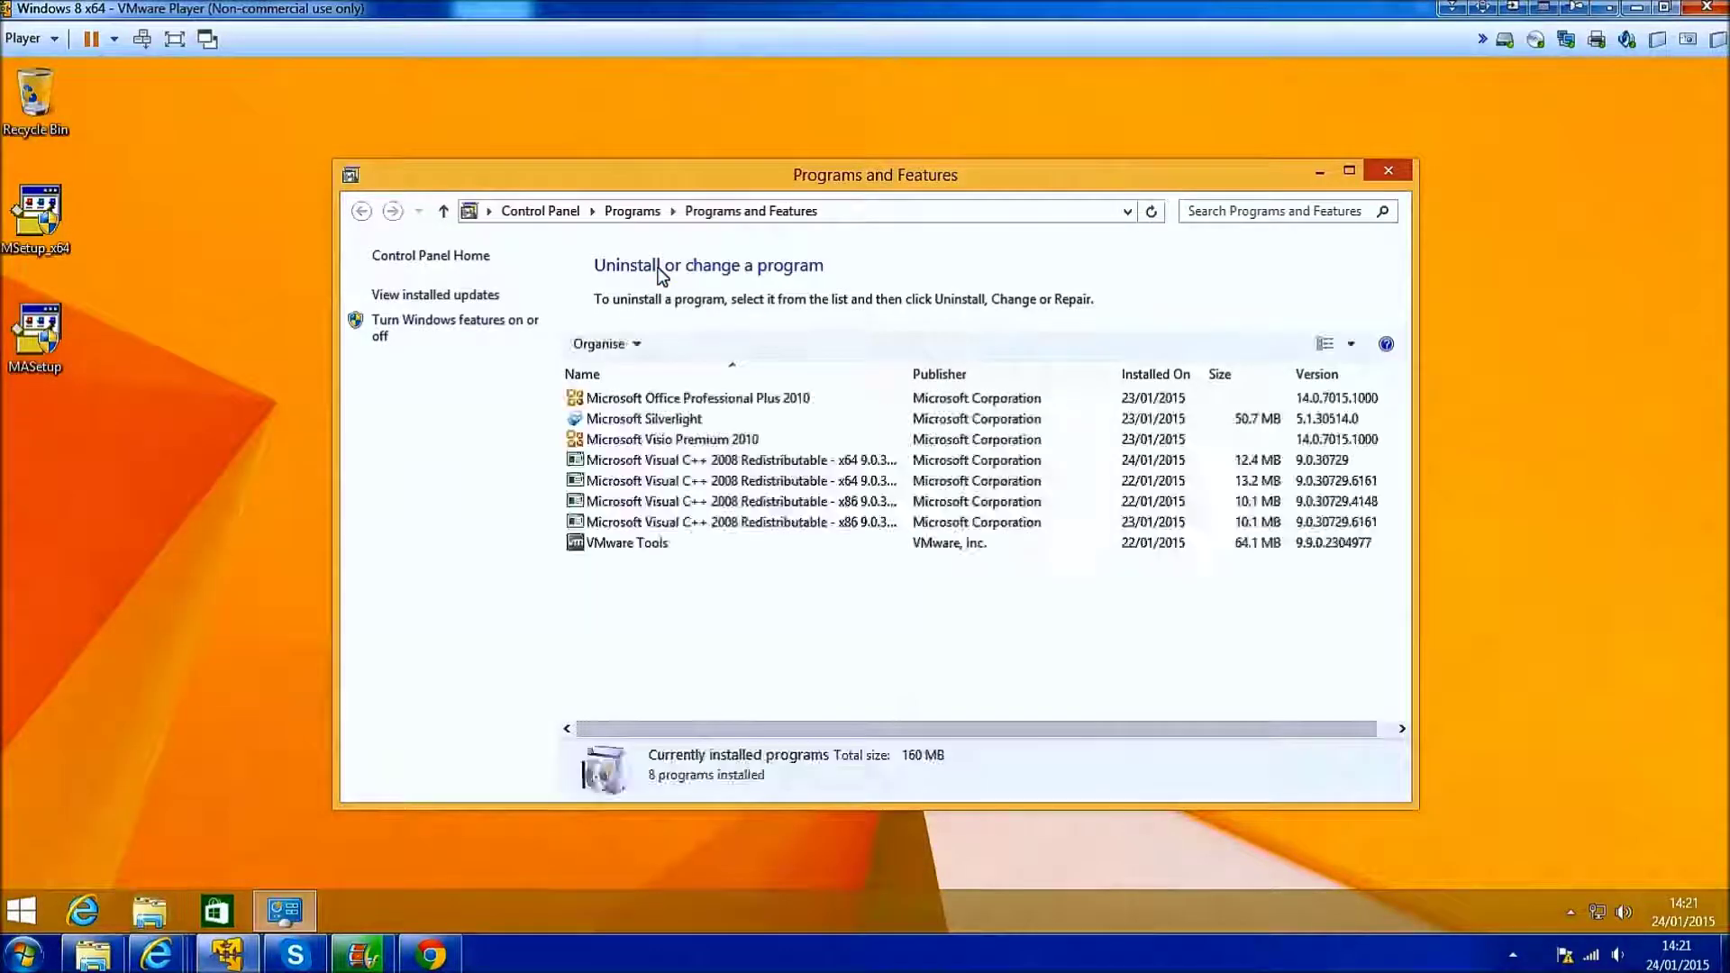
{"action": "left_click", "coordinate": [469, 333]}
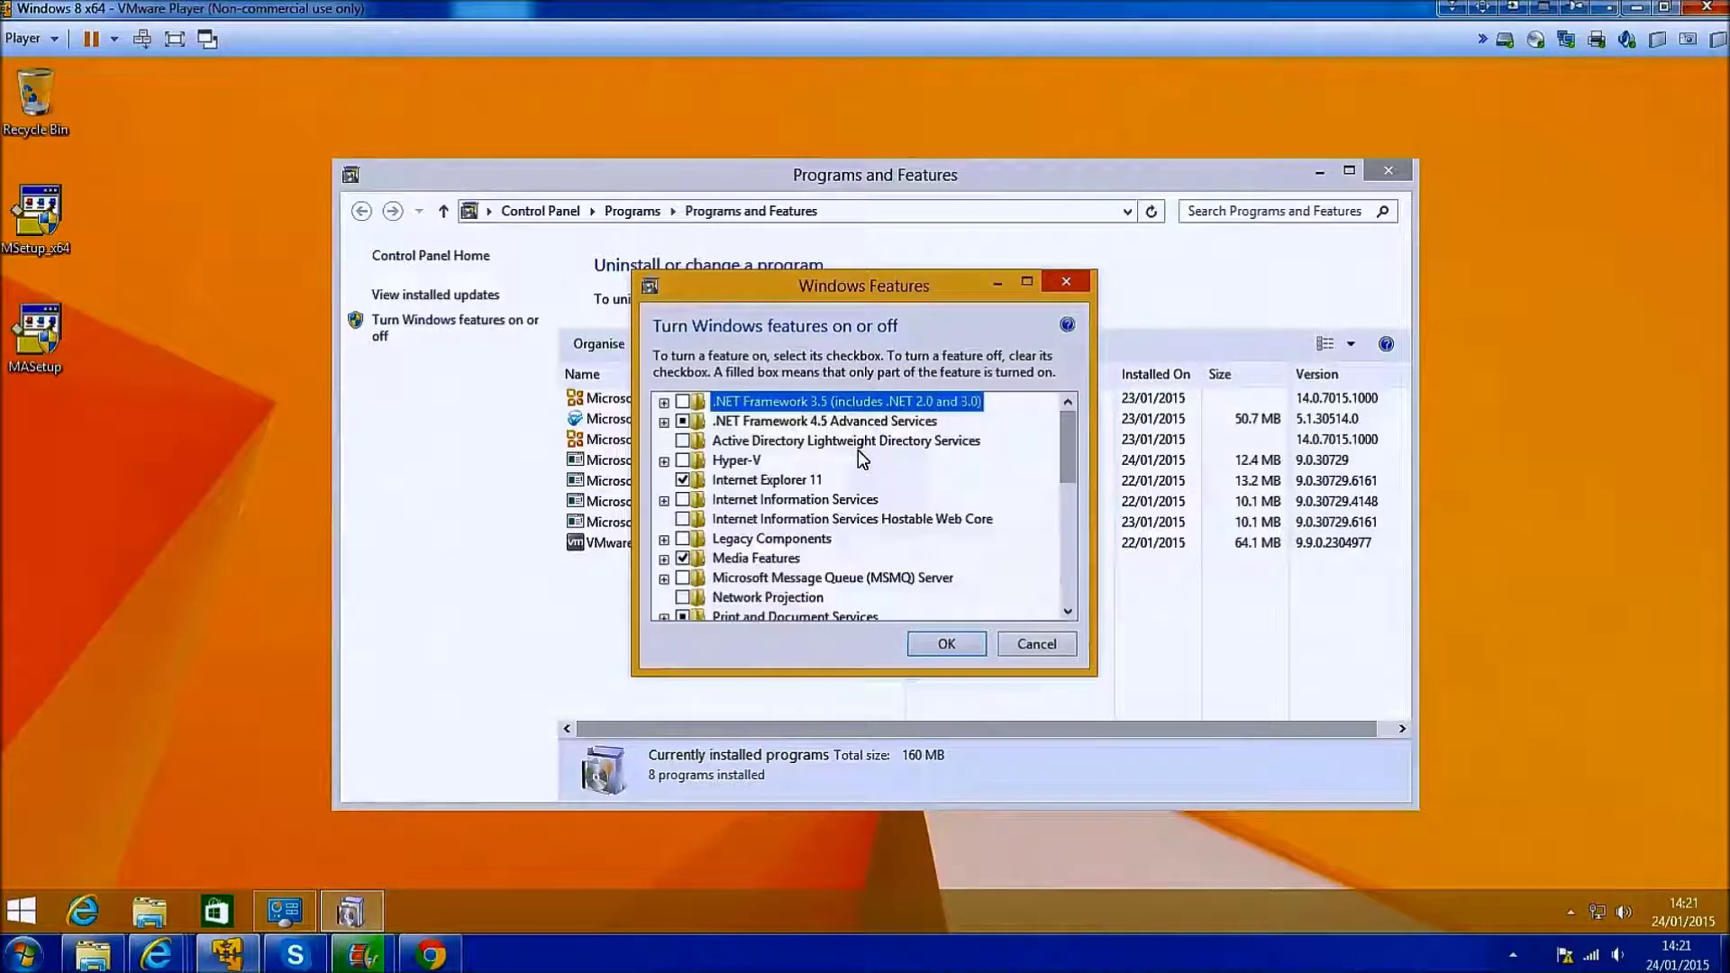
{"action": "left_click", "coordinate": [685, 403]}
{"action": "left_click", "coordinate": [955, 645]}
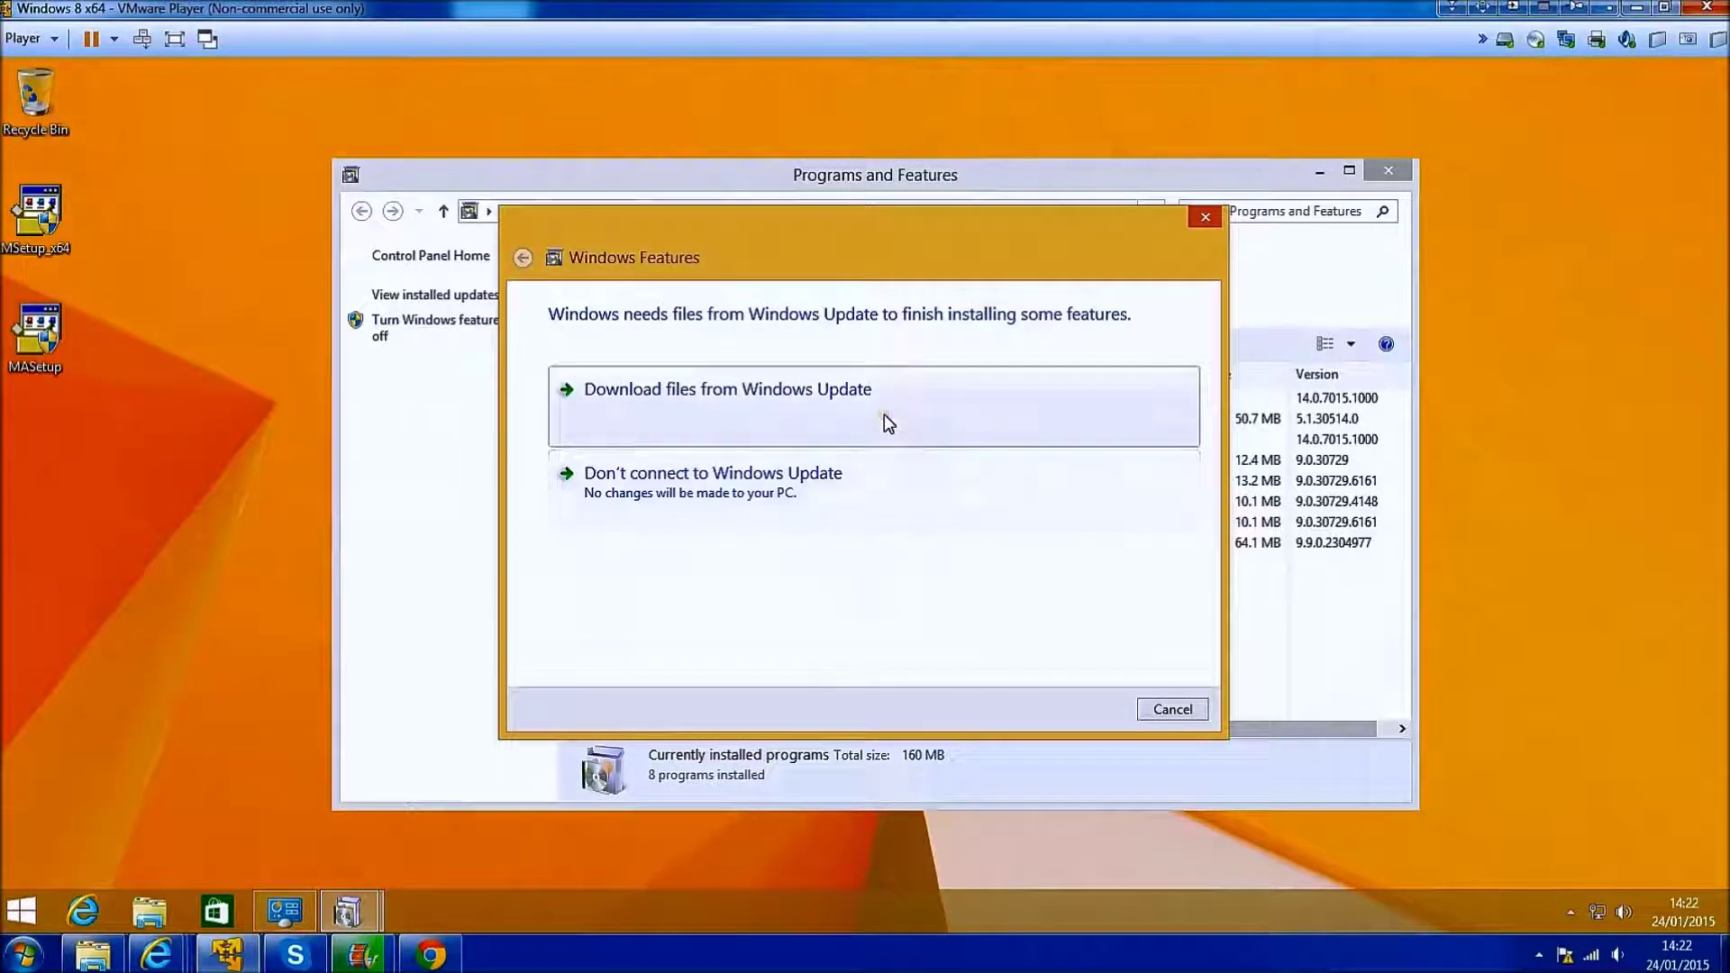
{"action": "left_click", "coordinate": [884, 413]}
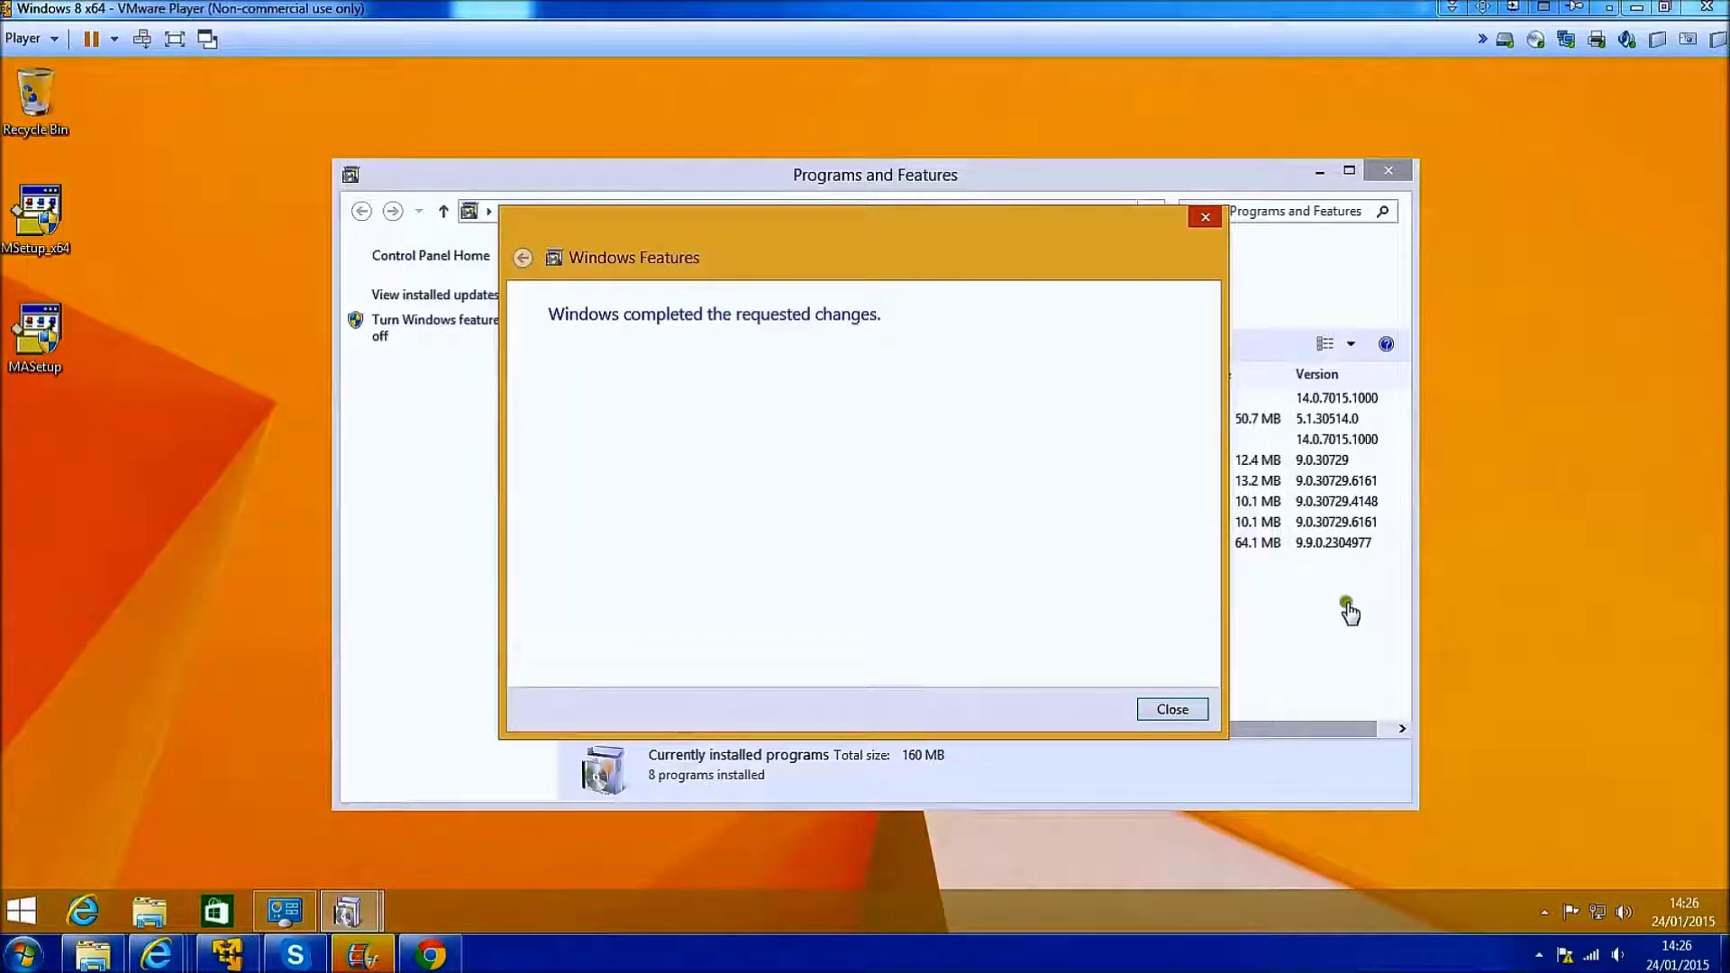
{"action": "left_click", "coordinate": [1171, 709]}
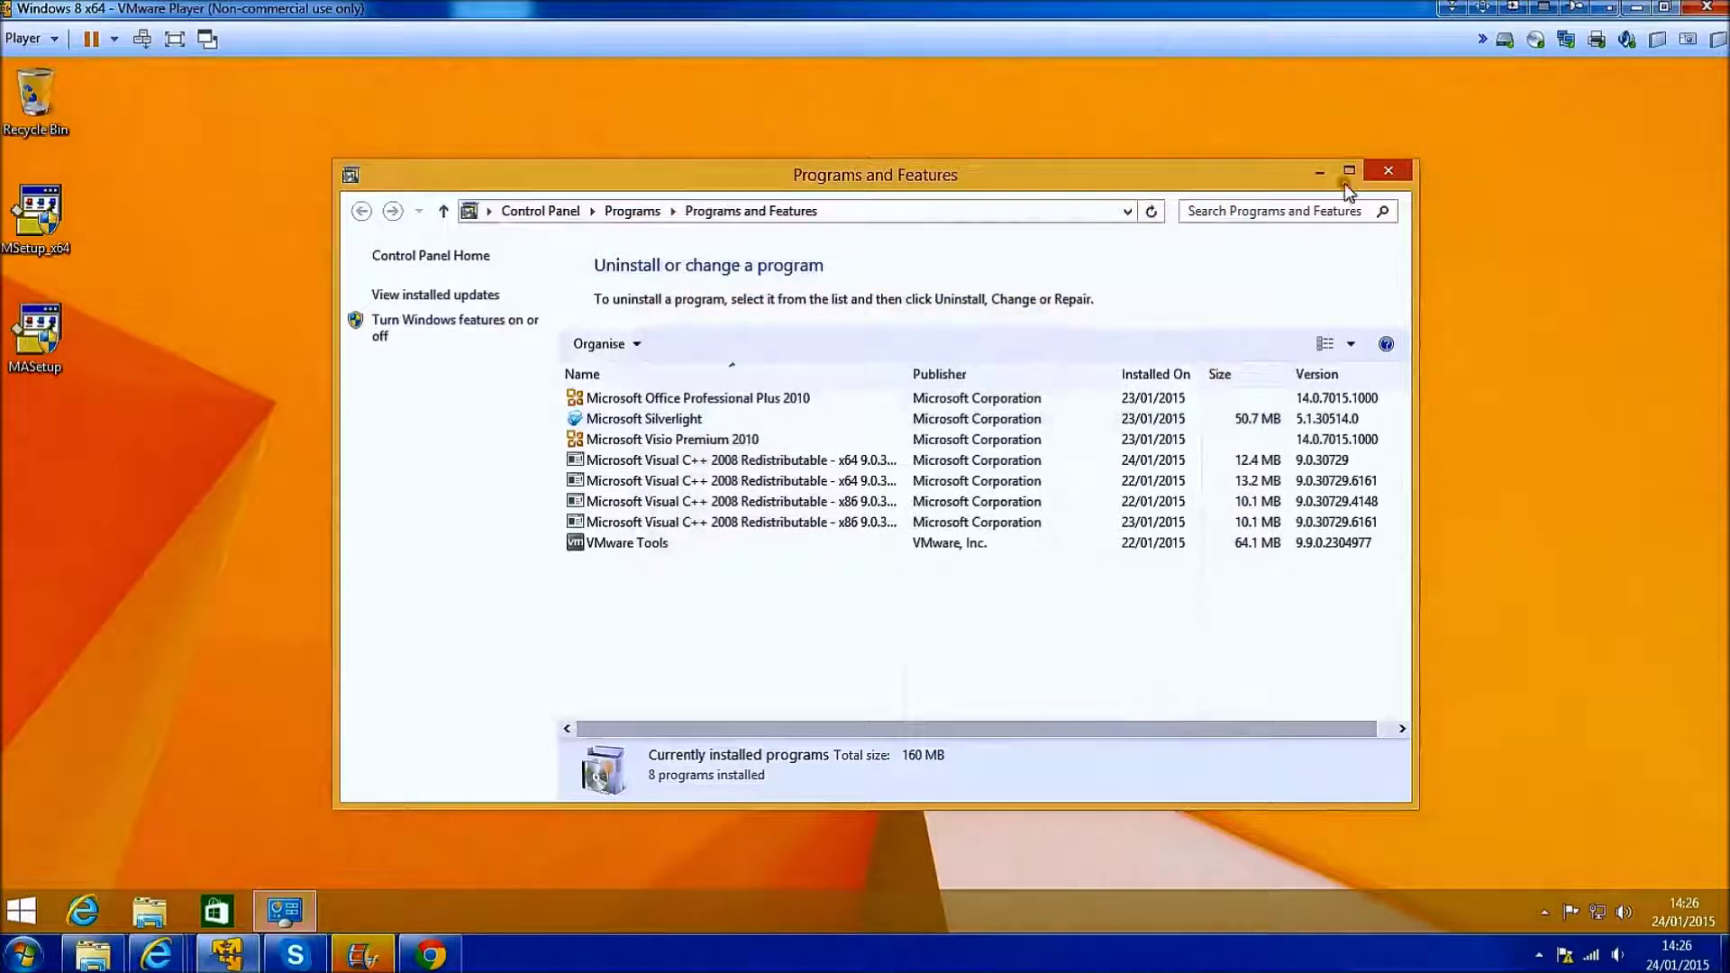
{"action": "left_click", "coordinate": [1380, 172]}
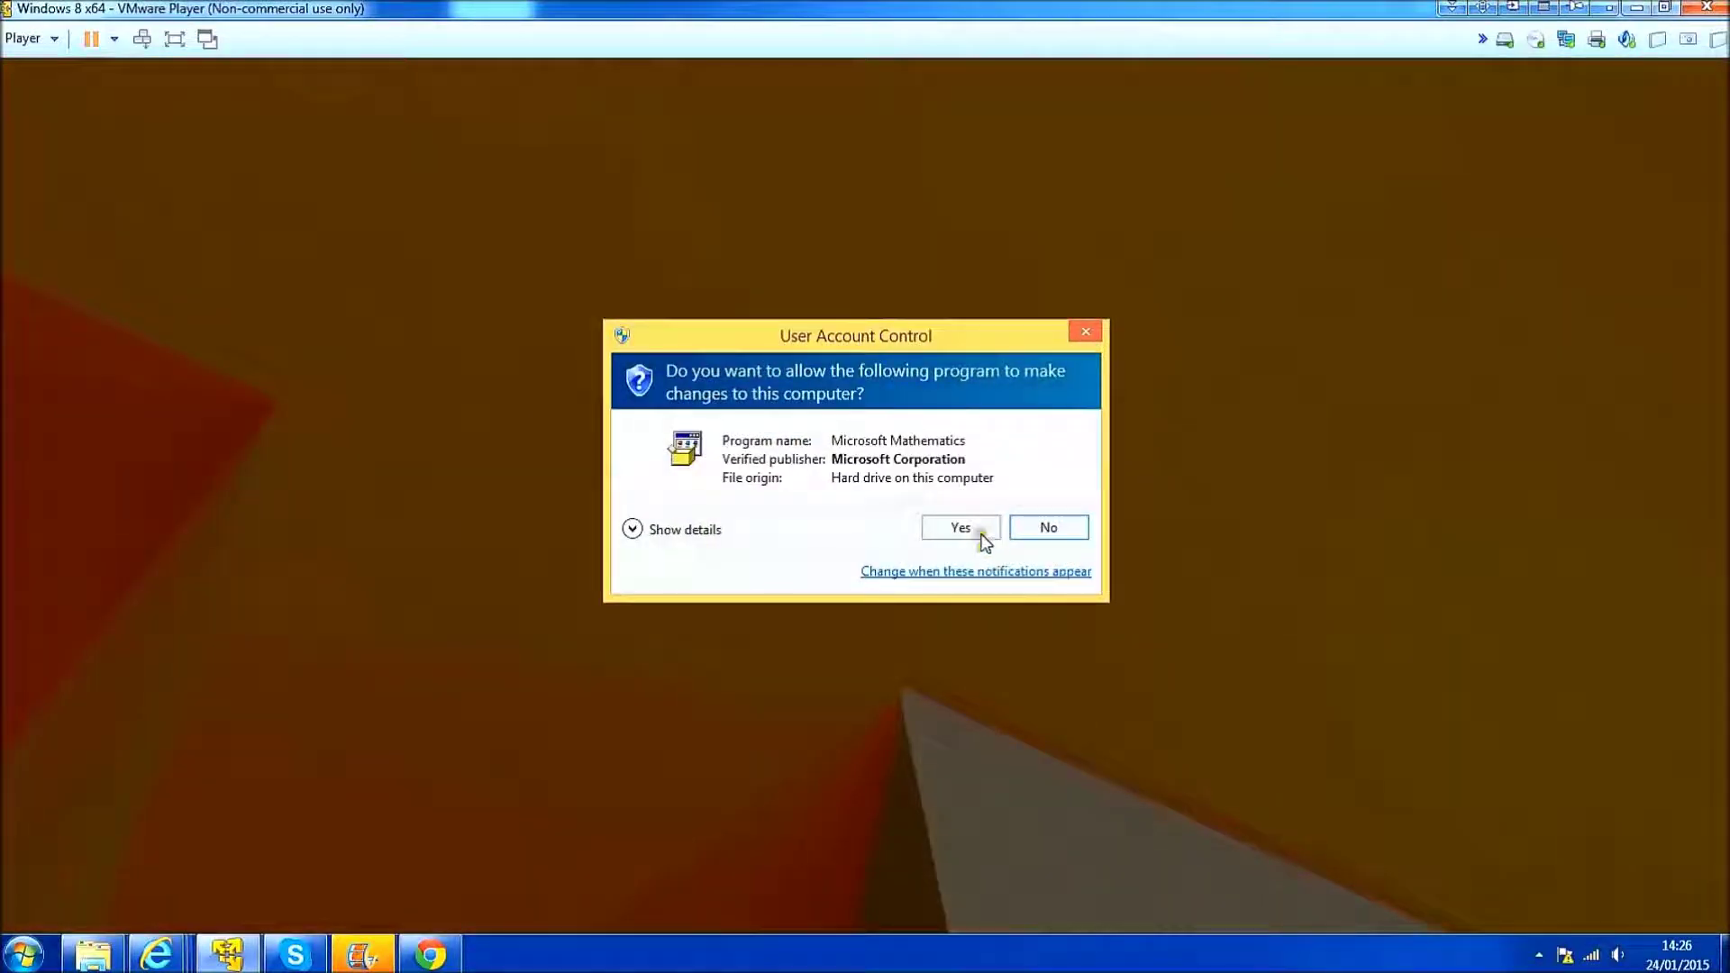
Install Microsoft Mathematics 4.0, accepting the licence and default folder
{"action": "left_click", "coordinate": [969, 528]}
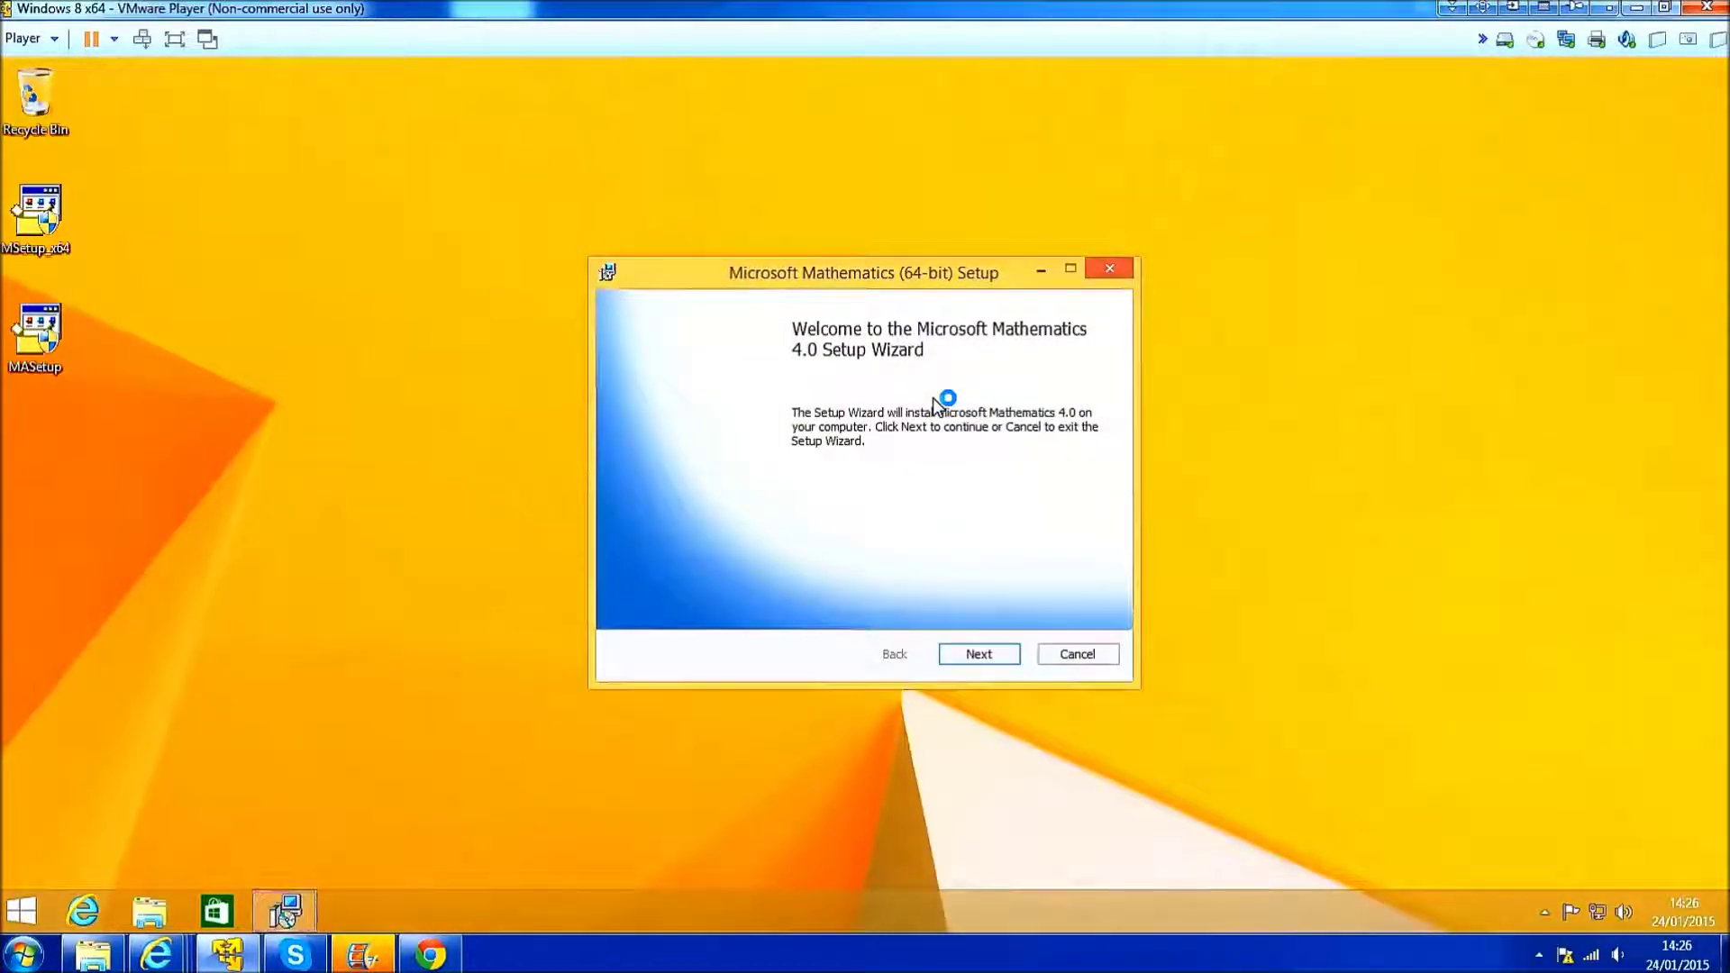
{"action": "left_click", "coordinate": [977, 652]}
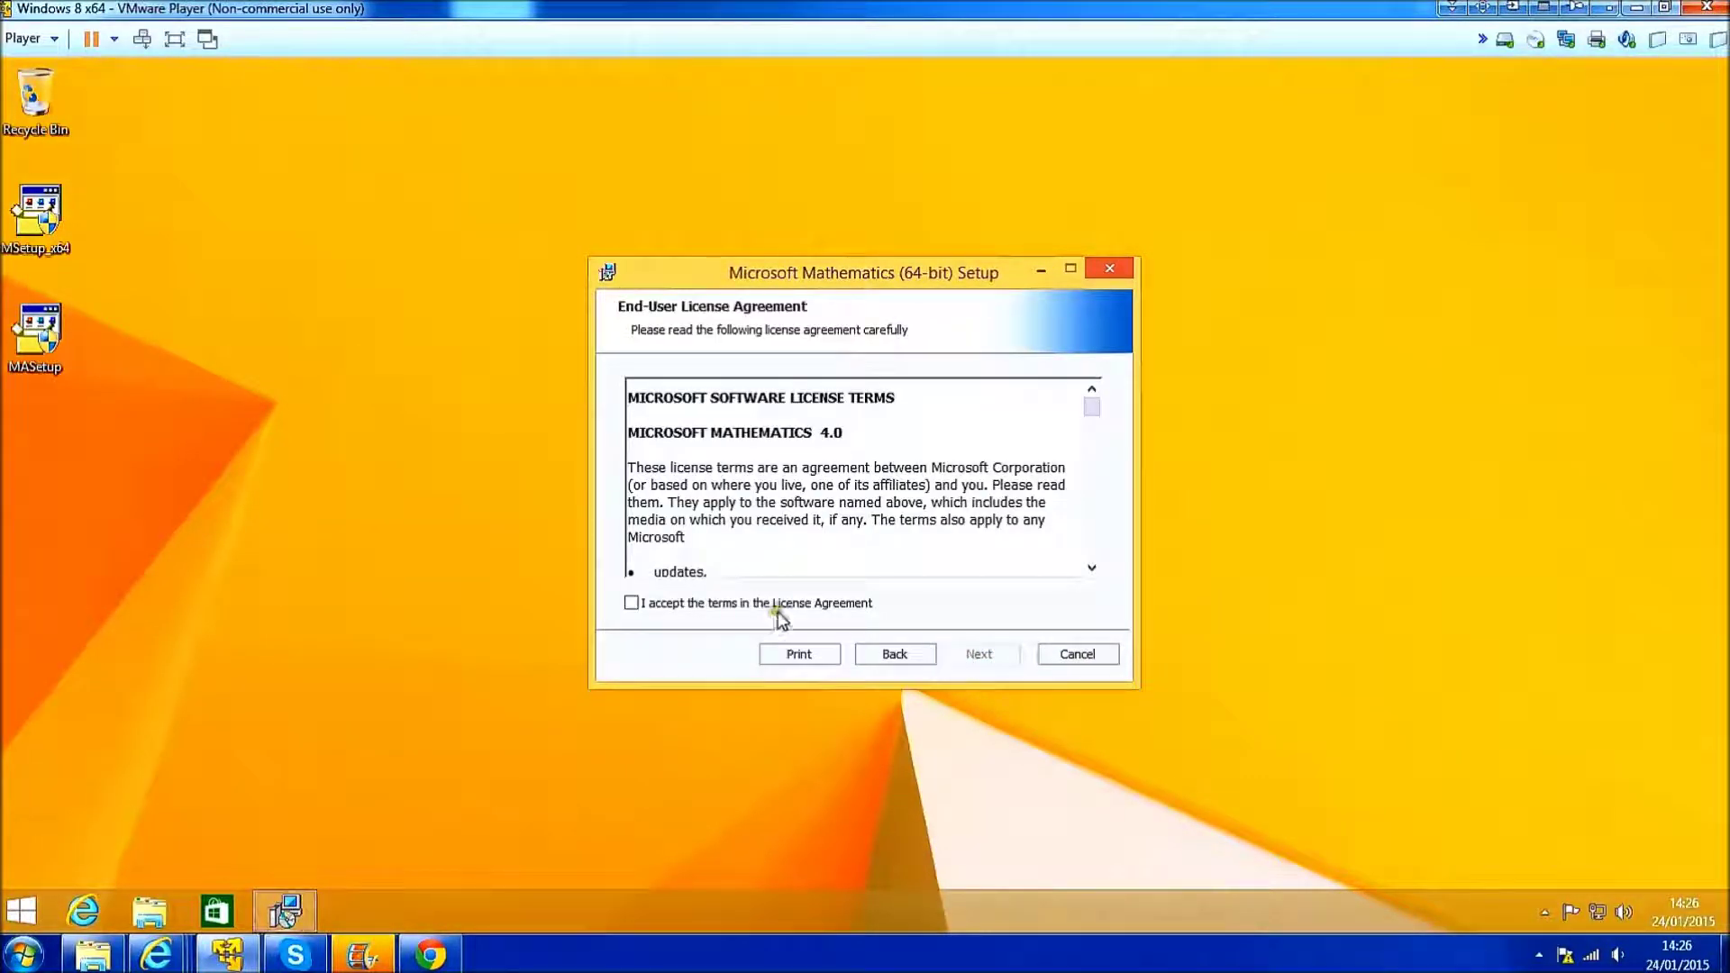
{"action": "left_click", "coordinate": [778, 603]}
{"action": "left_click", "coordinate": [977, 654]}
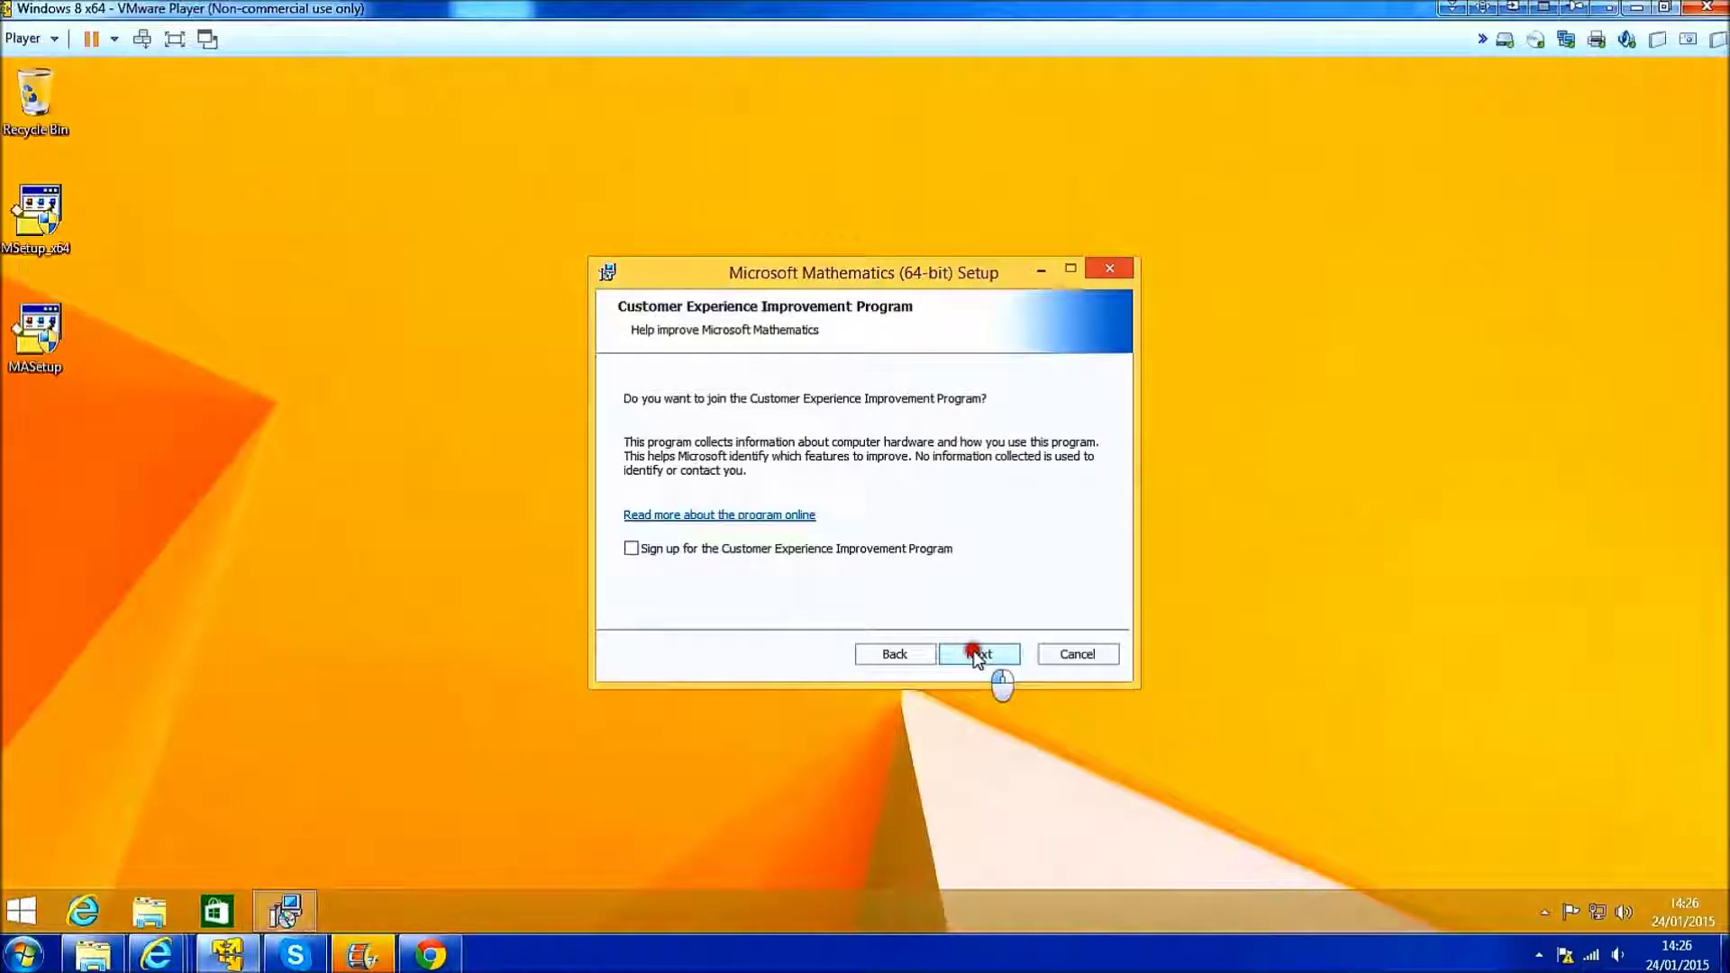
{"action": "left_click", "coordinate": [977, 654]}
{"action": "left_click", "coordinate": [977, 655]}
{"action": "left_click", "coordinate": [976, 654]}
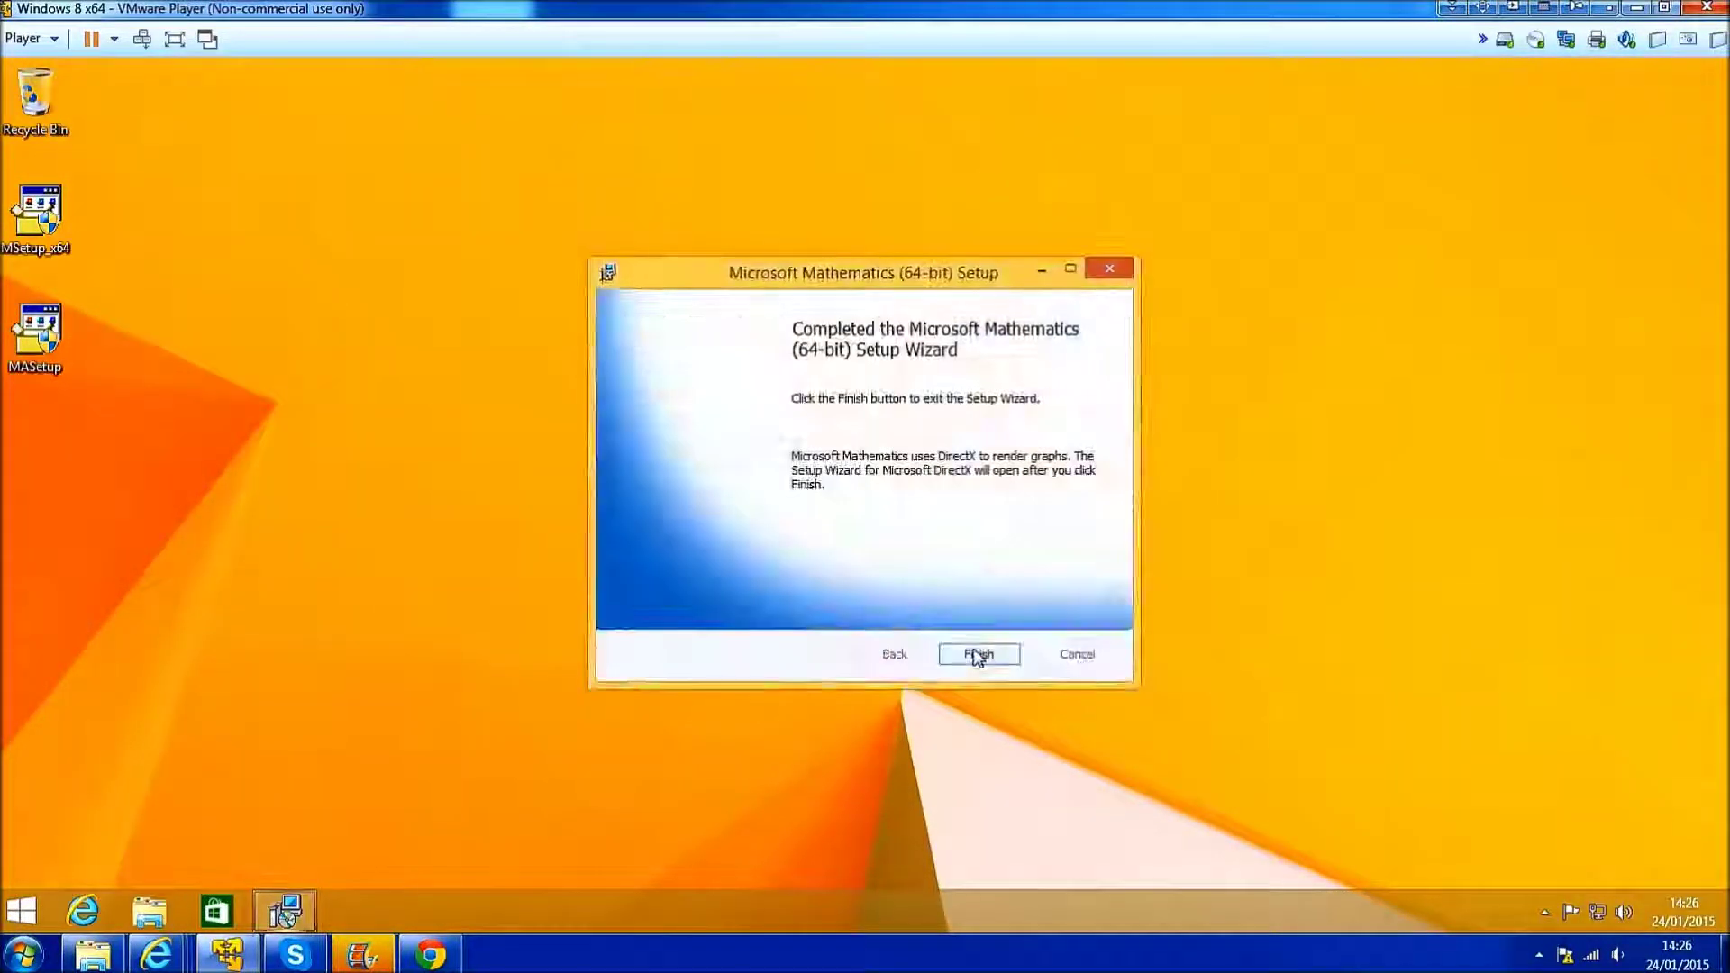
{"action": "left_click", "coordinate": [977, 654]}
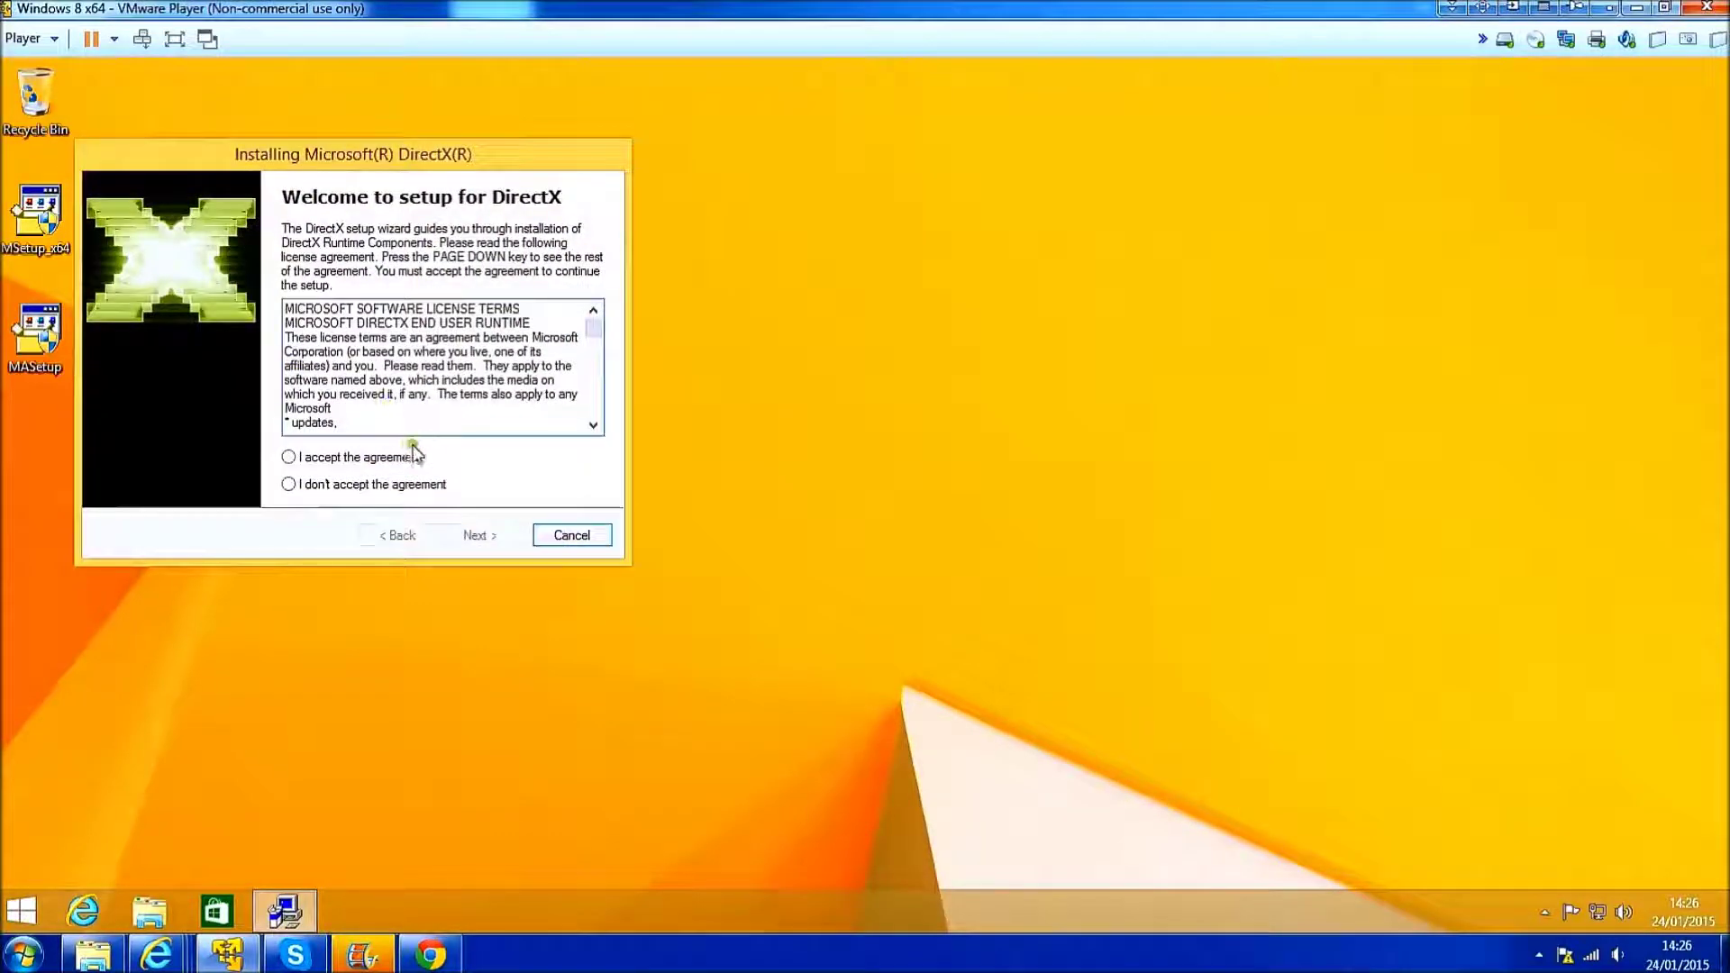
Install the DirectX runtime components and close the thank-you message
{"action": "left_click", "coordinate": [417, 457]}
{"action": "left_click", "coordinate": [475, 535]}
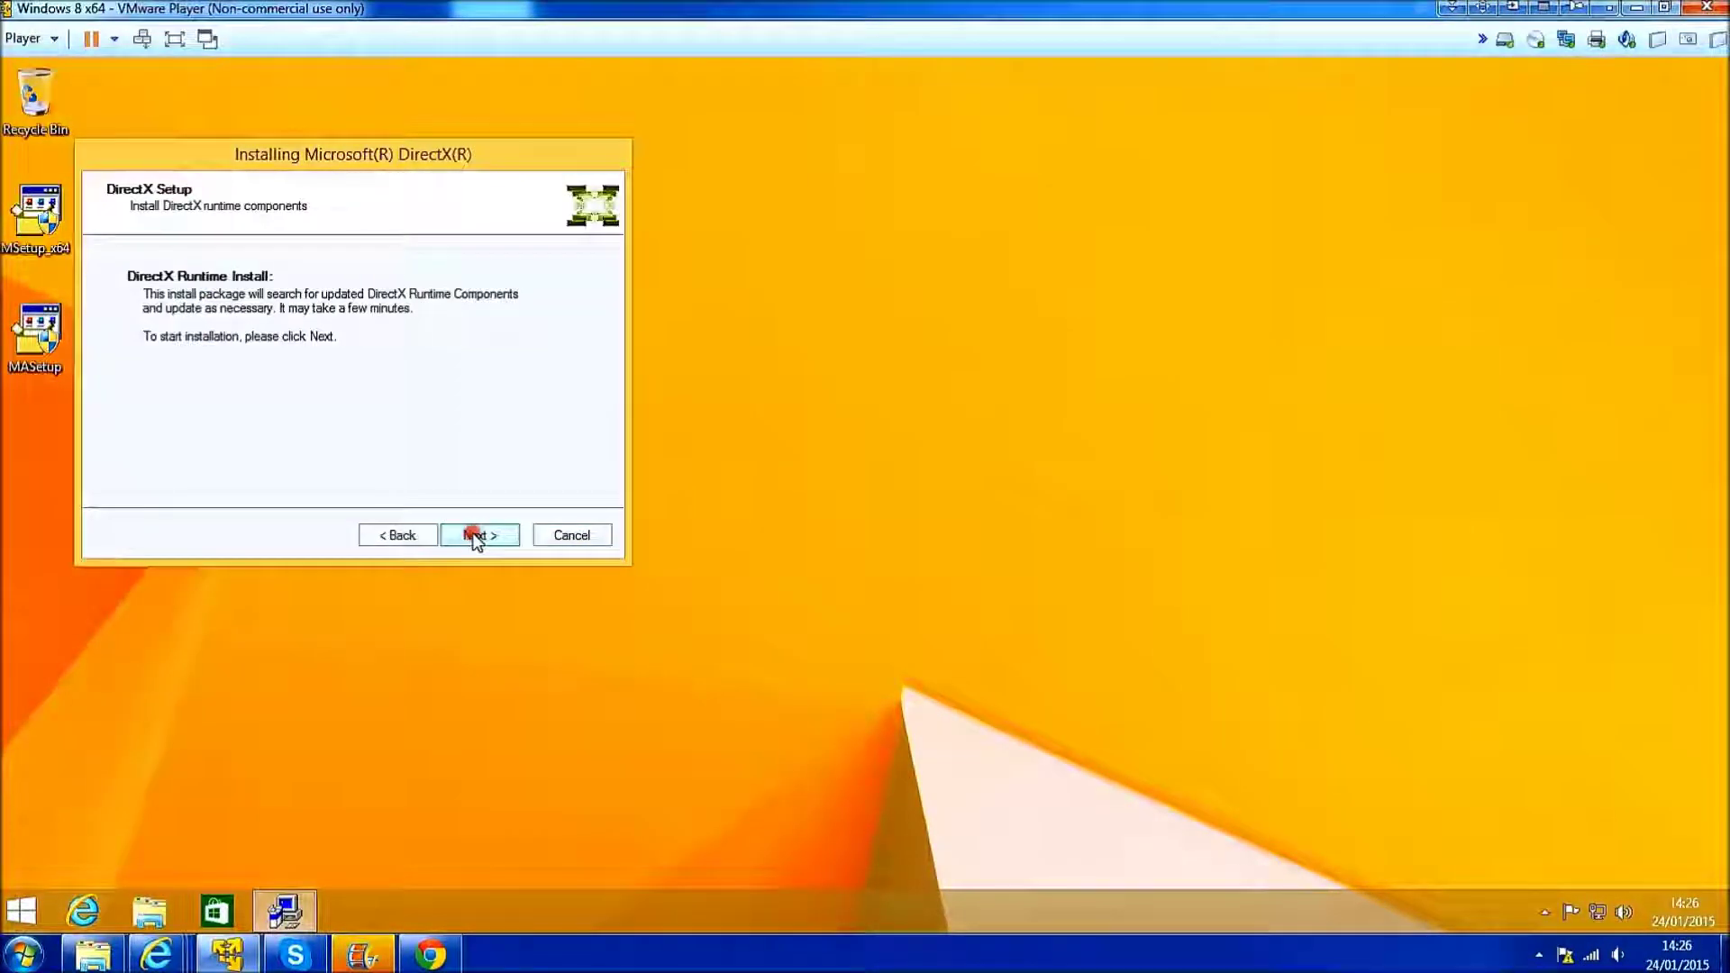
{"action": "left_click", "coordinate": [475, 535]}
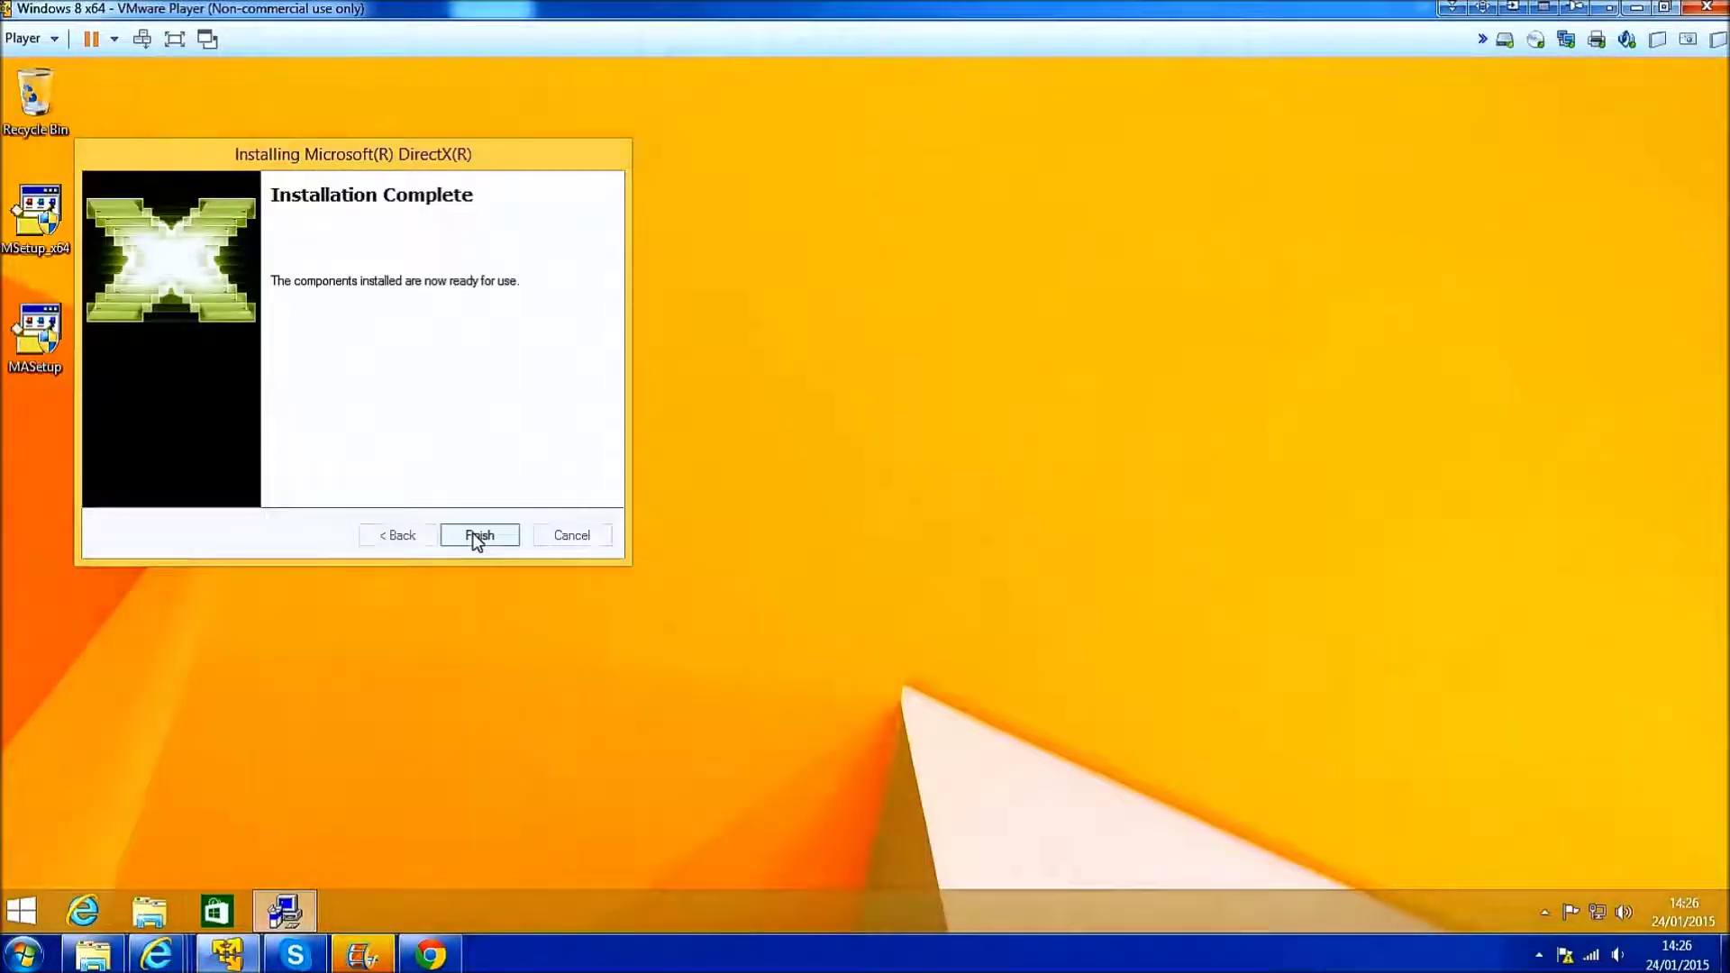
{"action": "left_click", "coordinate": [472, 533]}
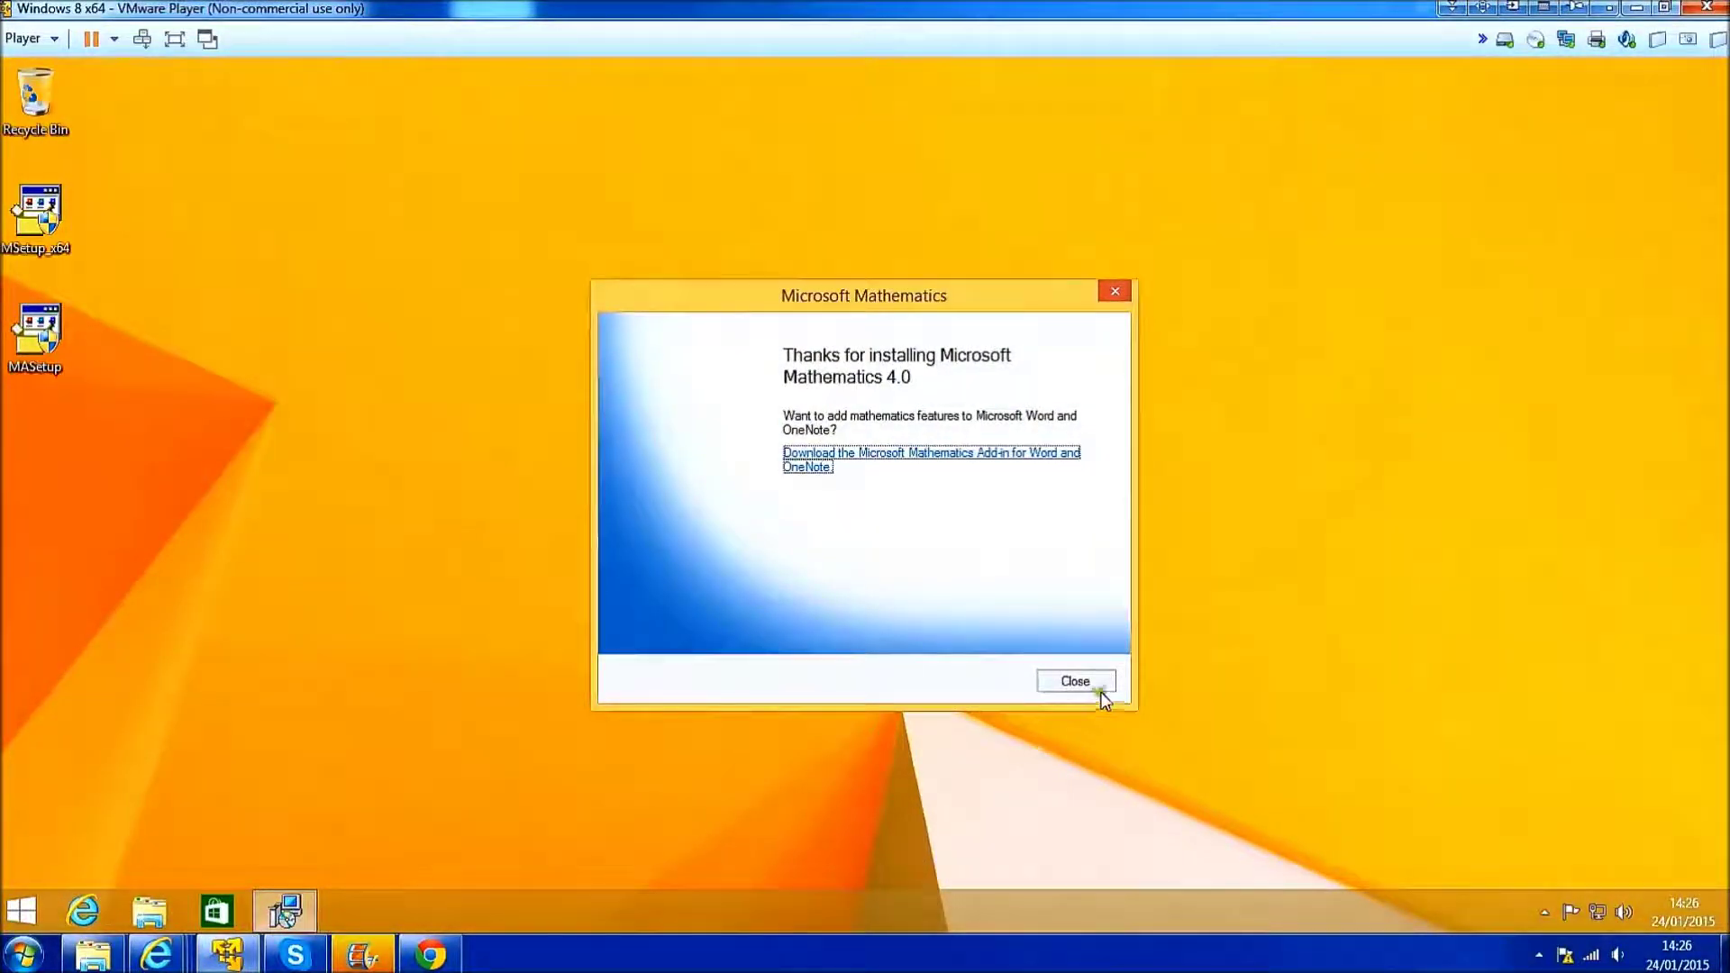
{"action": "left_click", "coordinate": [1088, 686]}
Install the Mathematics Add-in for Word and OneNote with the default folder
{"action": "double_click", "coordinate": [36, 335]}
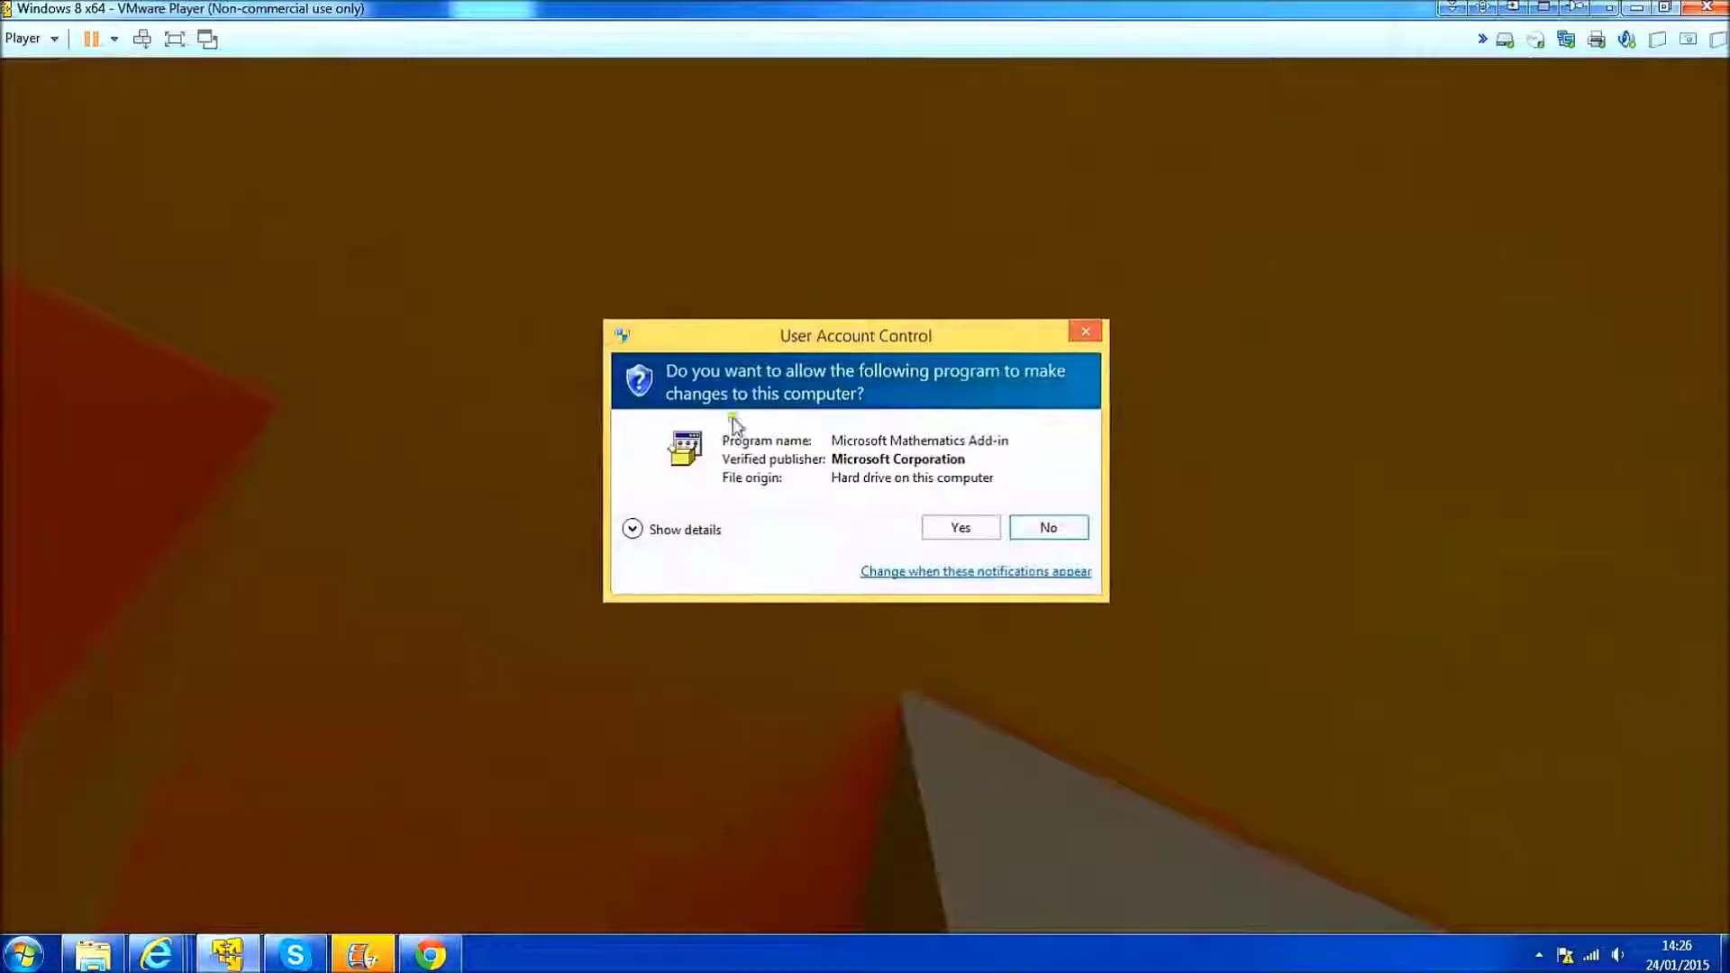
{"action": "left_click", "coordinate": [942, 526]}
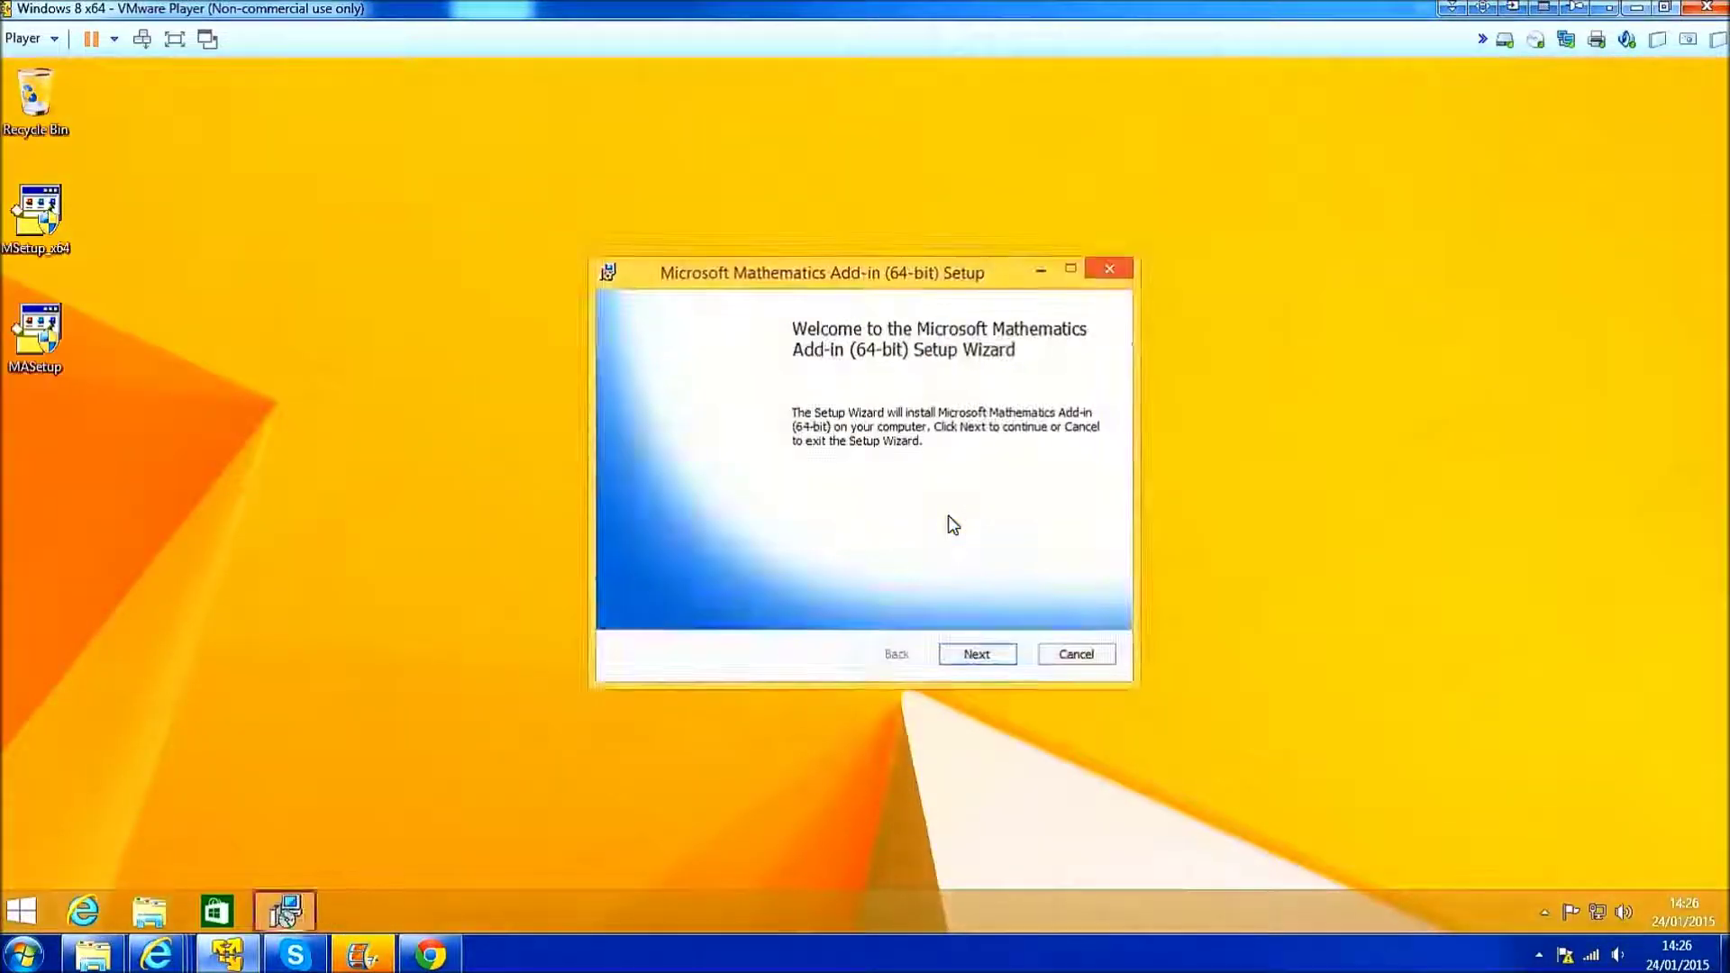
{"action": "left_click", "coordinate": [960, 655]}
{"action": "left_click", "coordinate": [823, 603]}
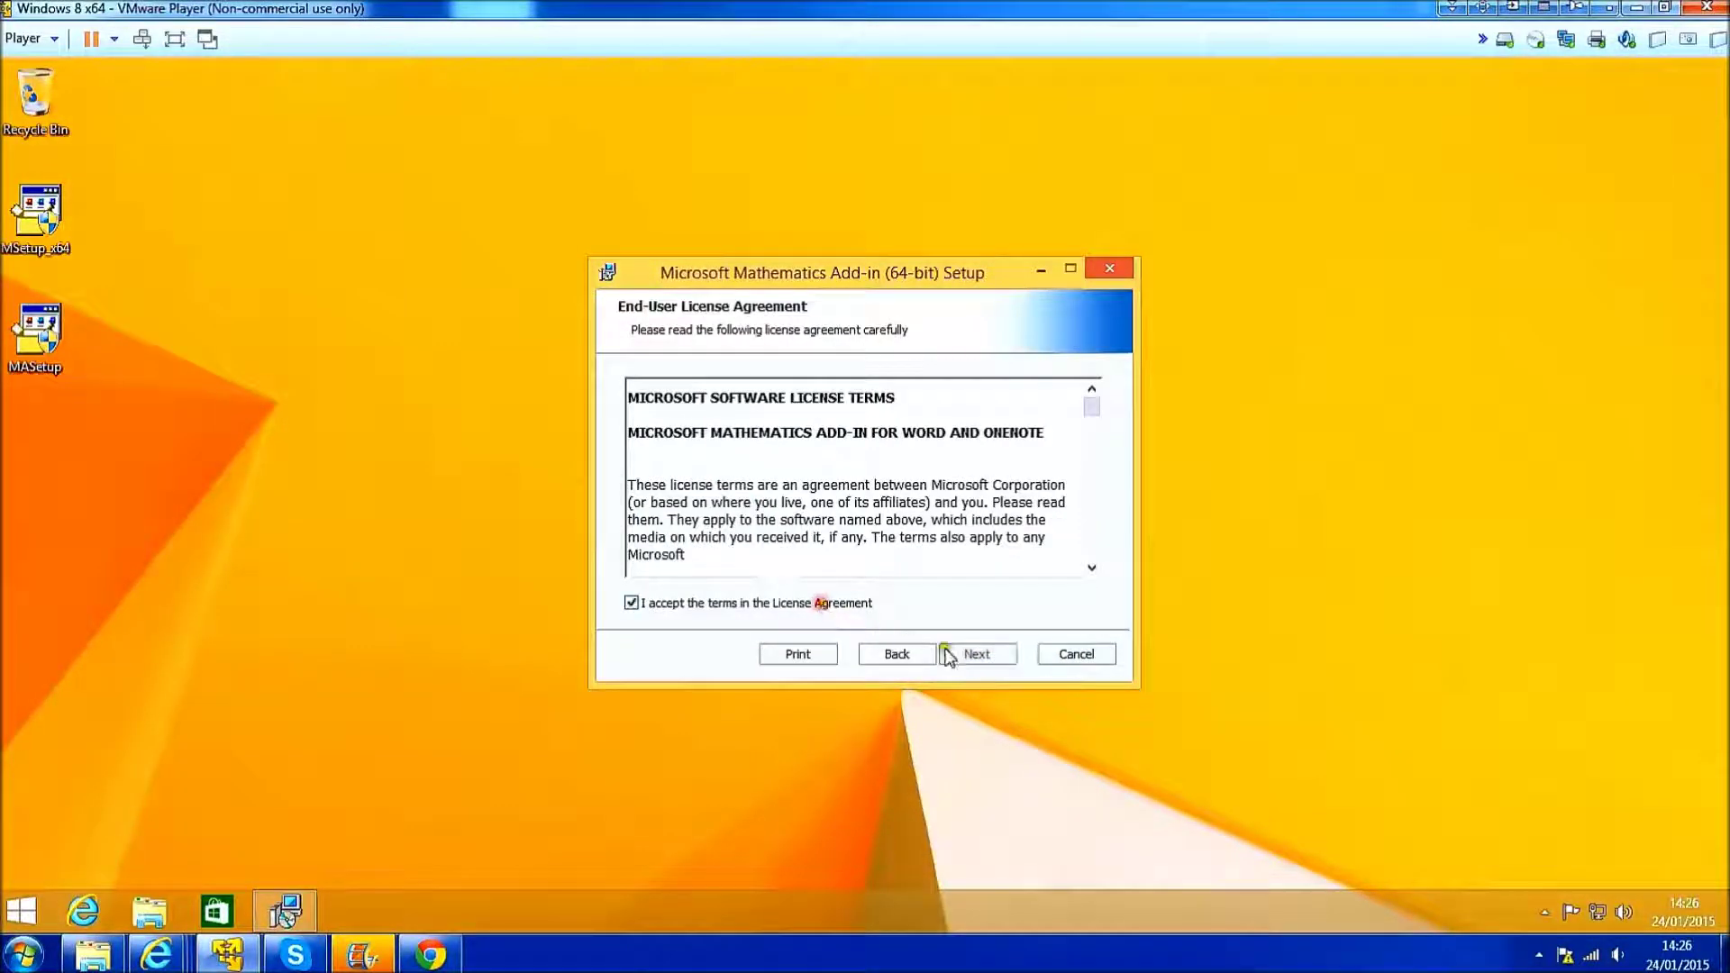
{"action": "left_click", "coordinate": [975, 654]}
{"action": "left_click", "coordinate": [977, 654]}
{"action": "left_click", "coordinate": [979, 652]}
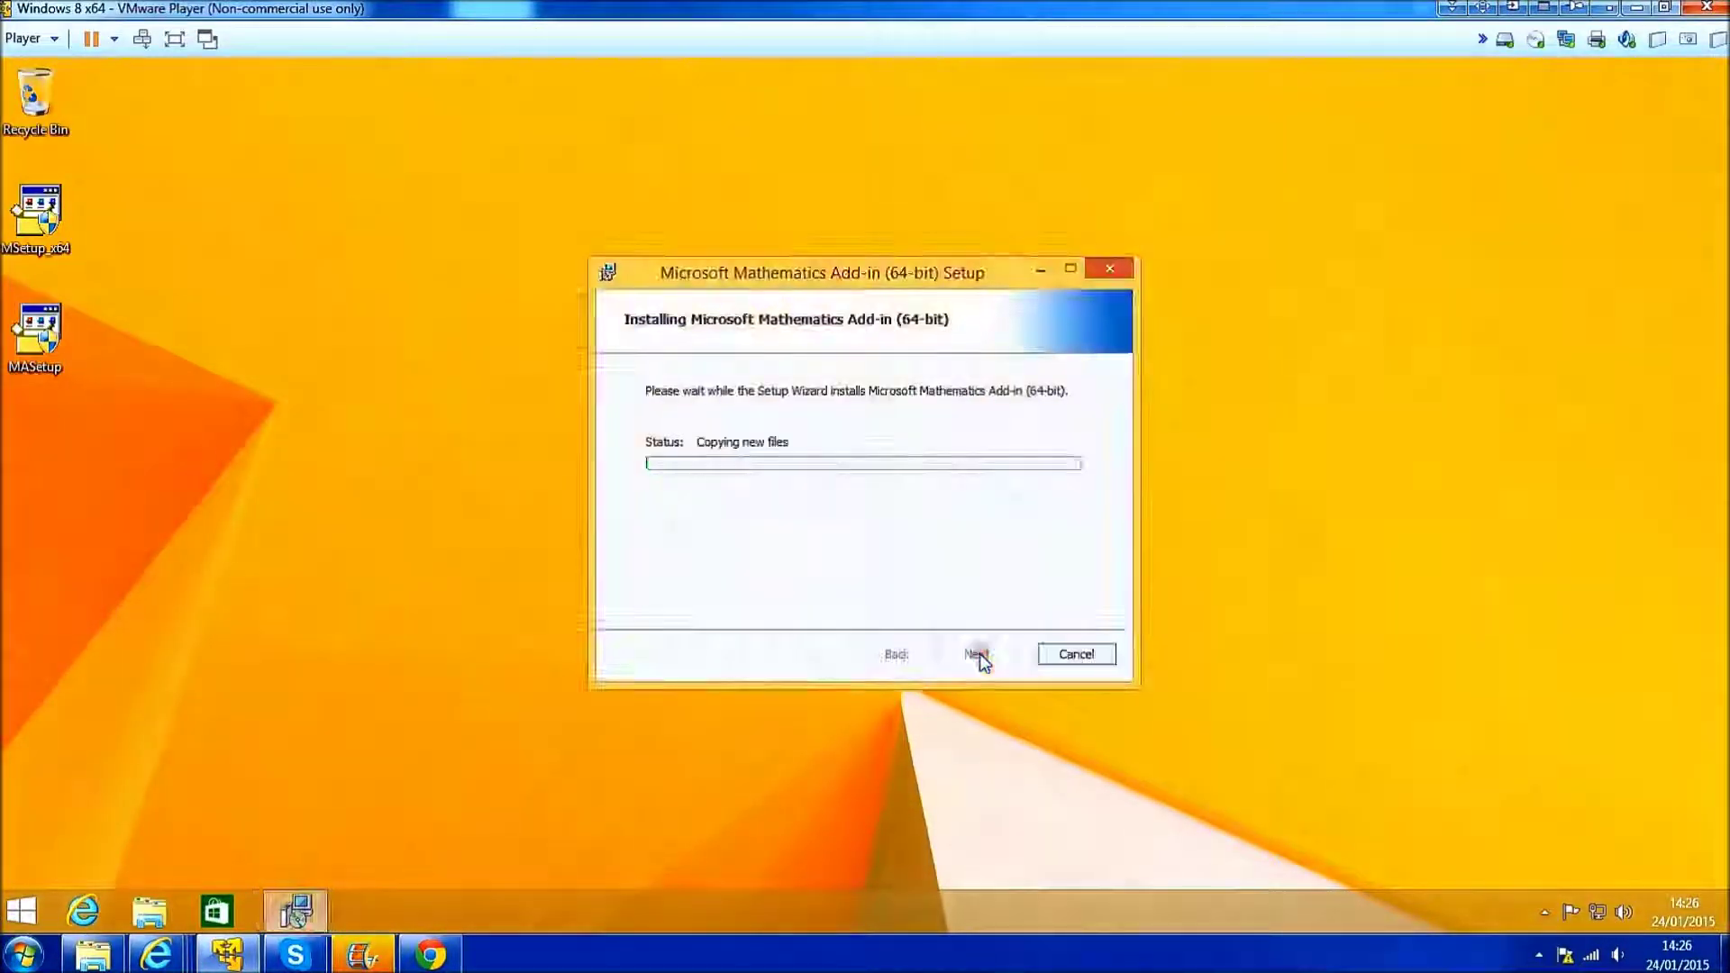
{"action": "left_click", "coordinate": [980, 652]}
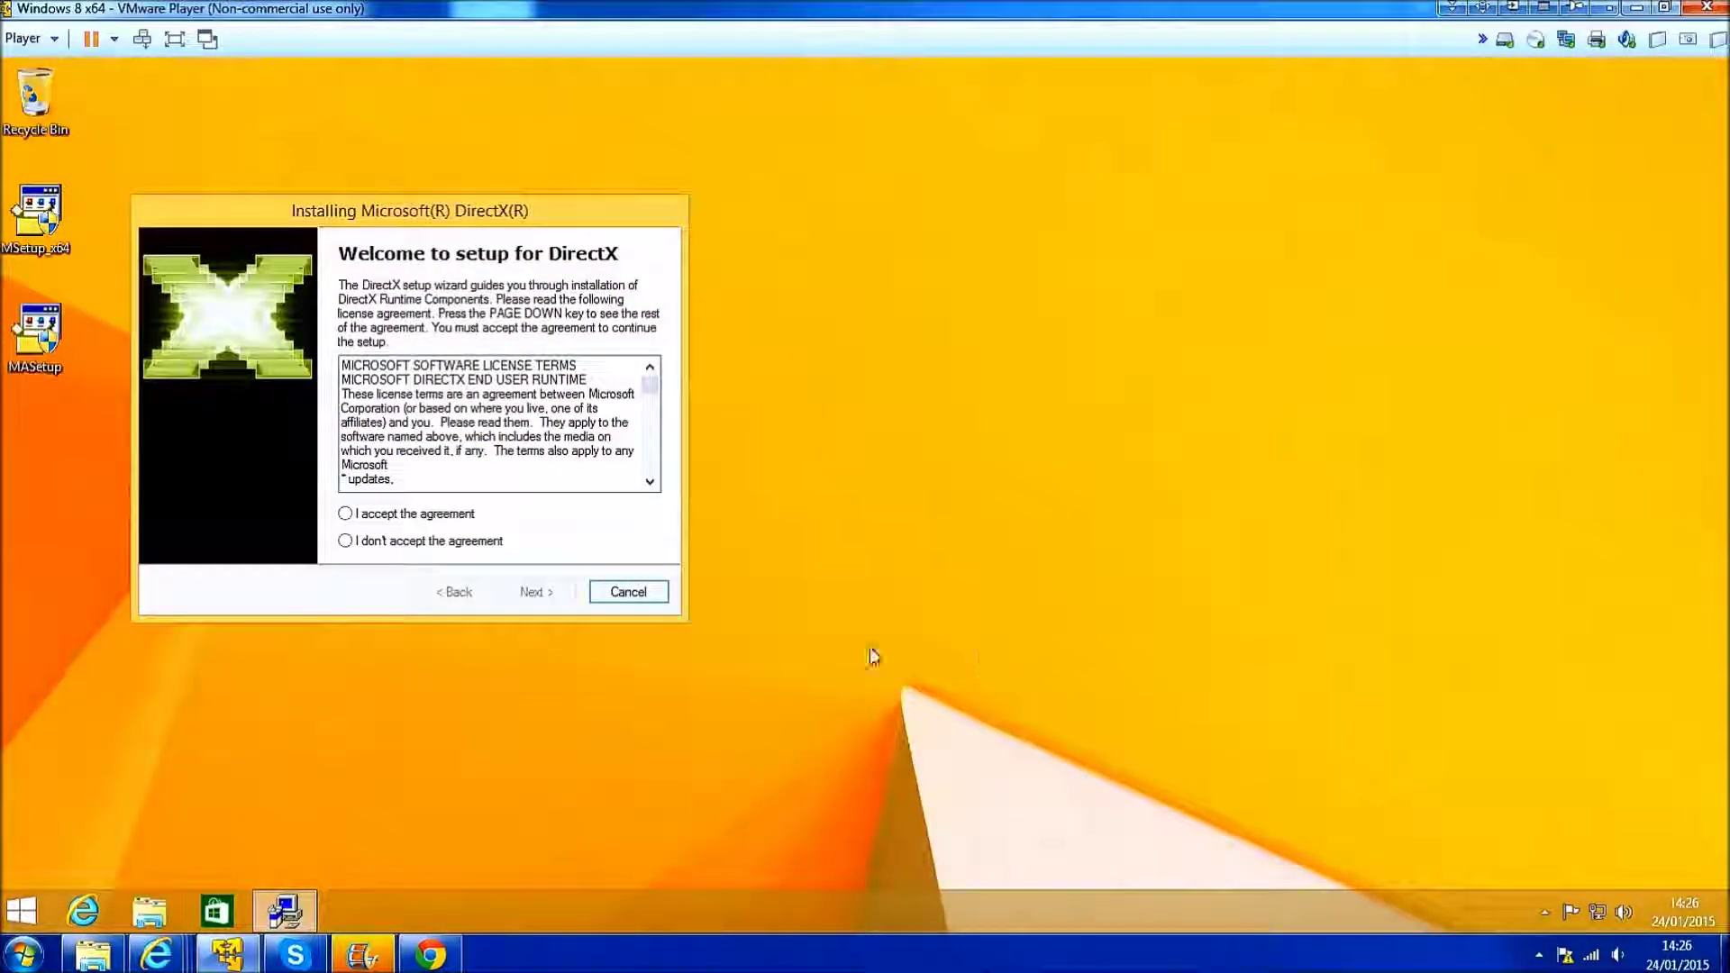
Complete the second DirectX runtime installation for the add-in
{"action": "left_click", "coordinate": [441, 515]}
{"action": "left_click", "coordinate": [551, 589]}
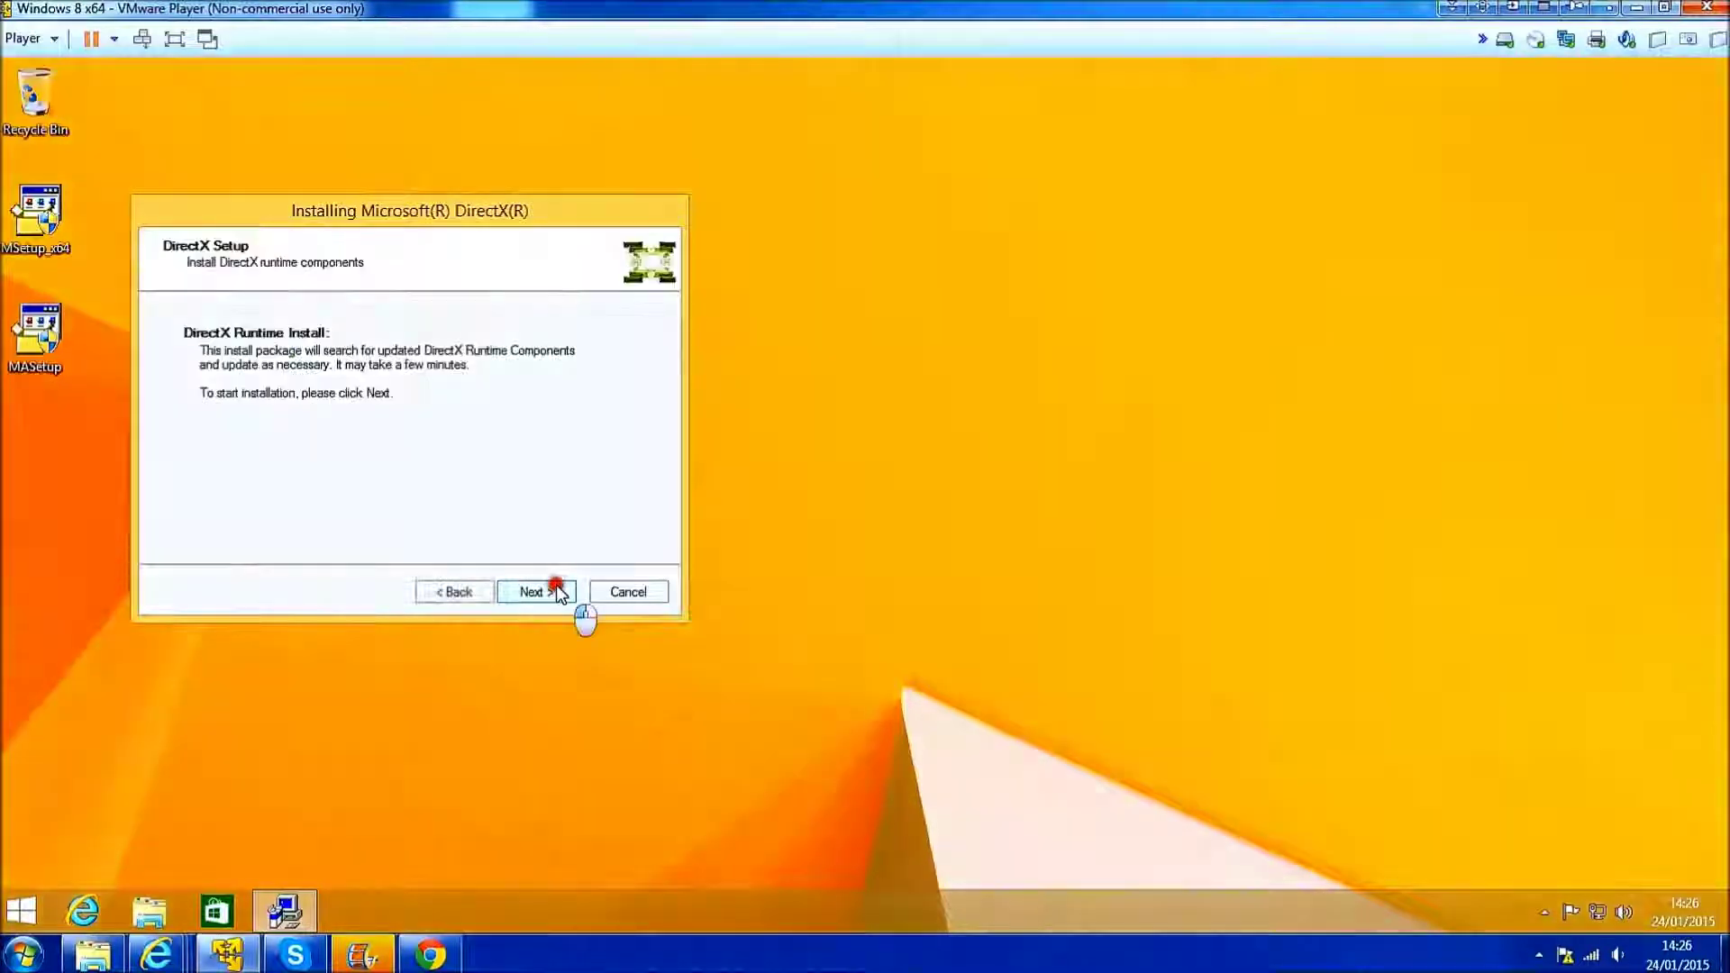
{"action": "left_click", "coordinate": [555, 589]}
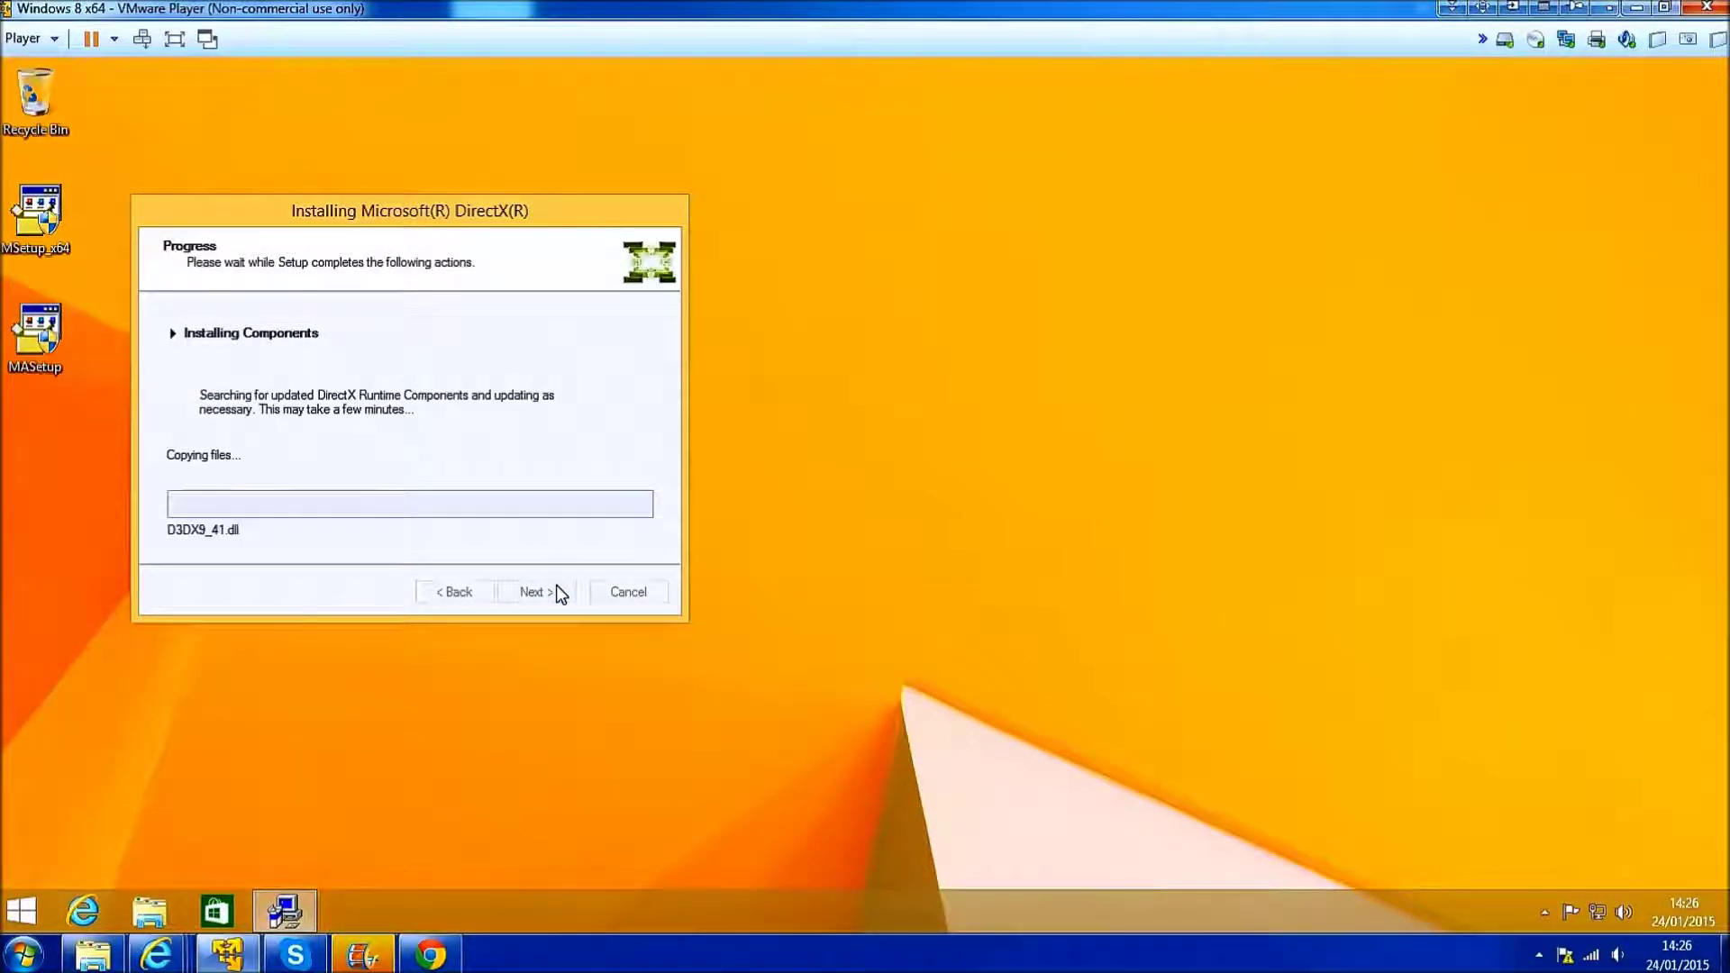
{"action": "left_click", "coordinate": [536, 592]}
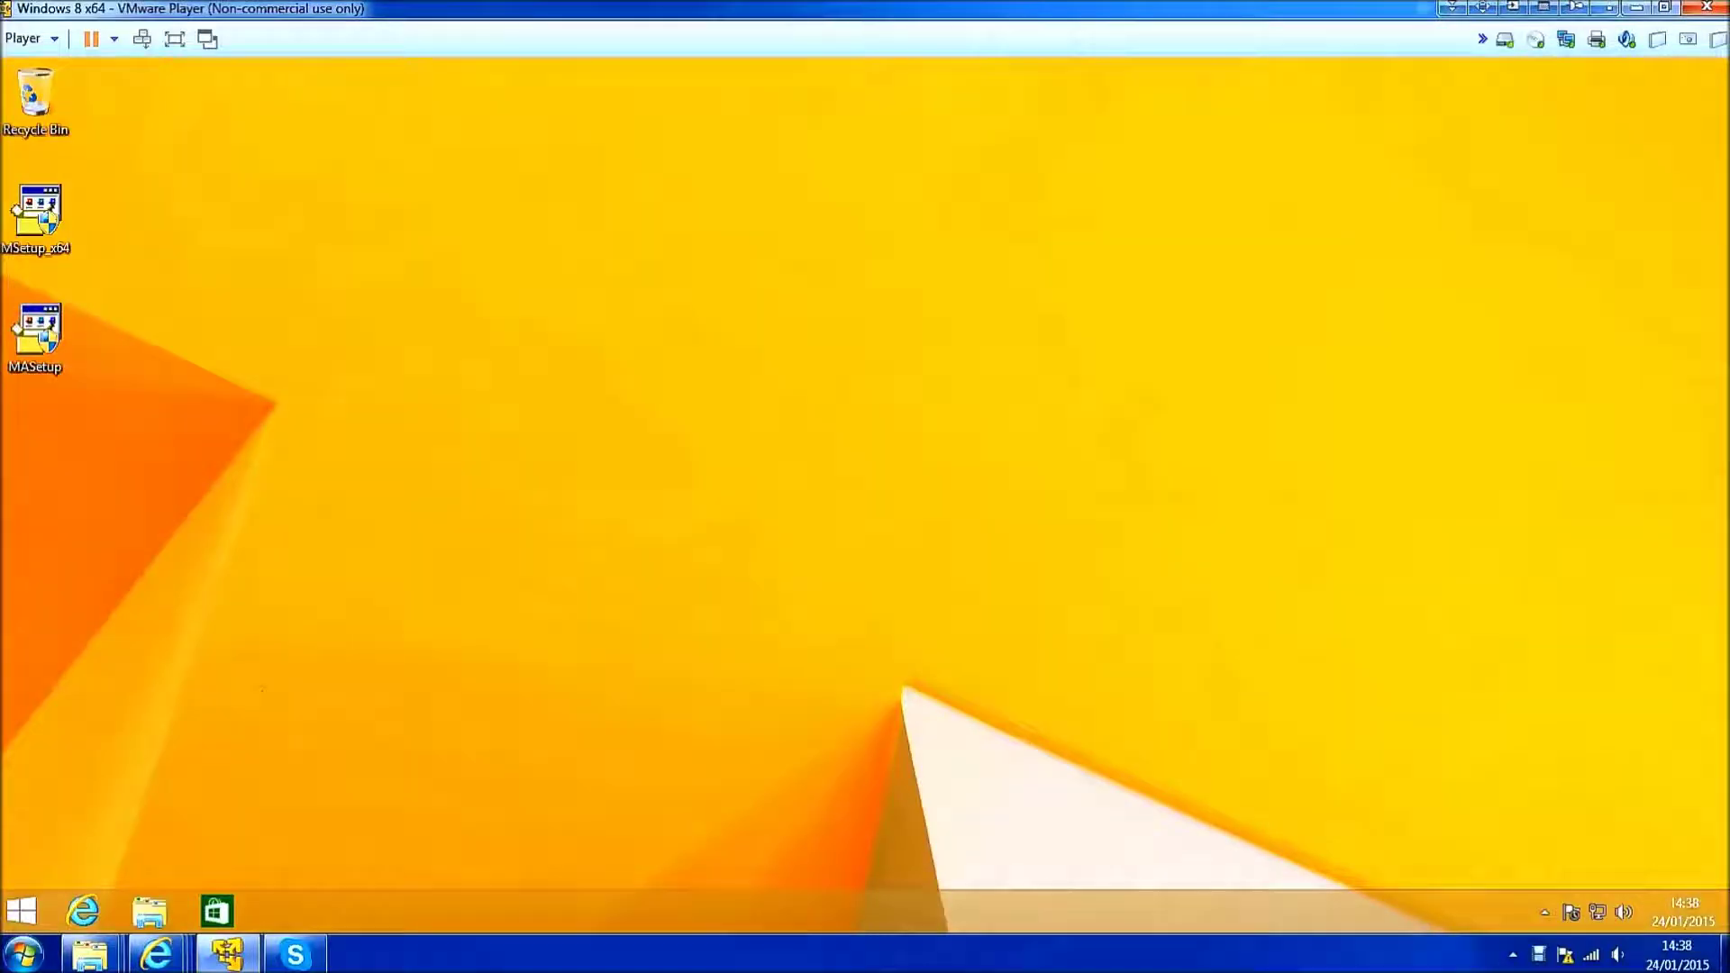
Open Microsoft Mathematics from the Start screen's Apps list and collapse the Standard functions
{"action": "left_click", "coordinate": [22, 911]}
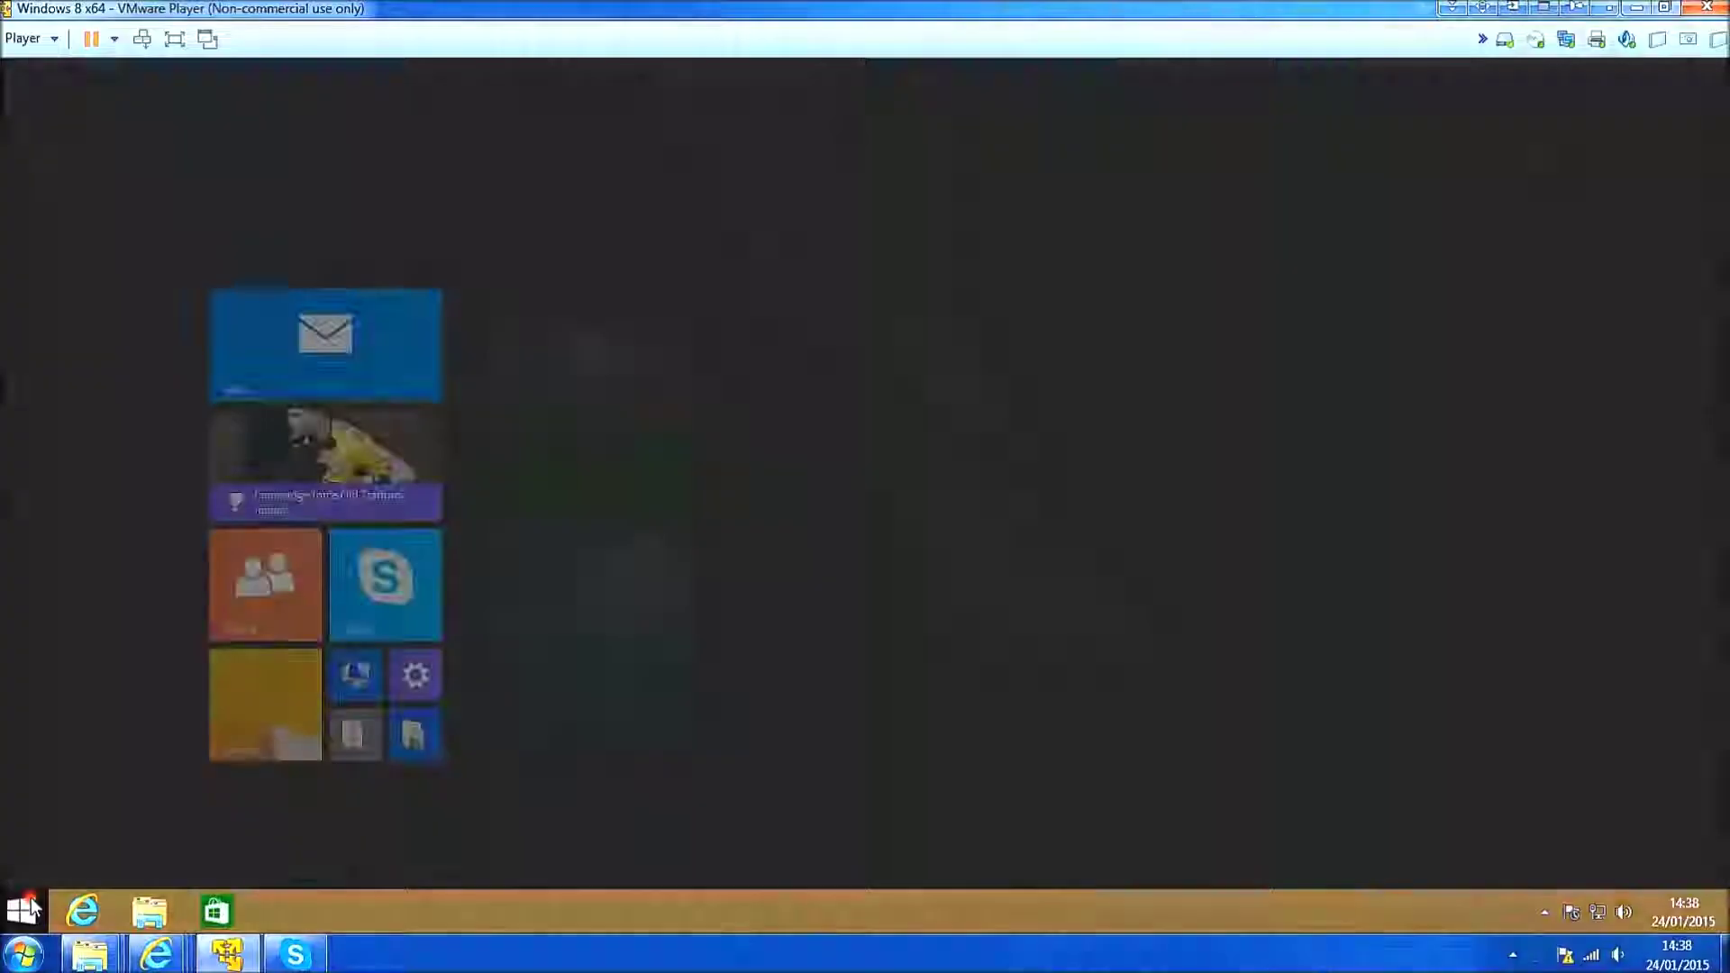
{"action": "left_click", "coordinate": [140, 881]}
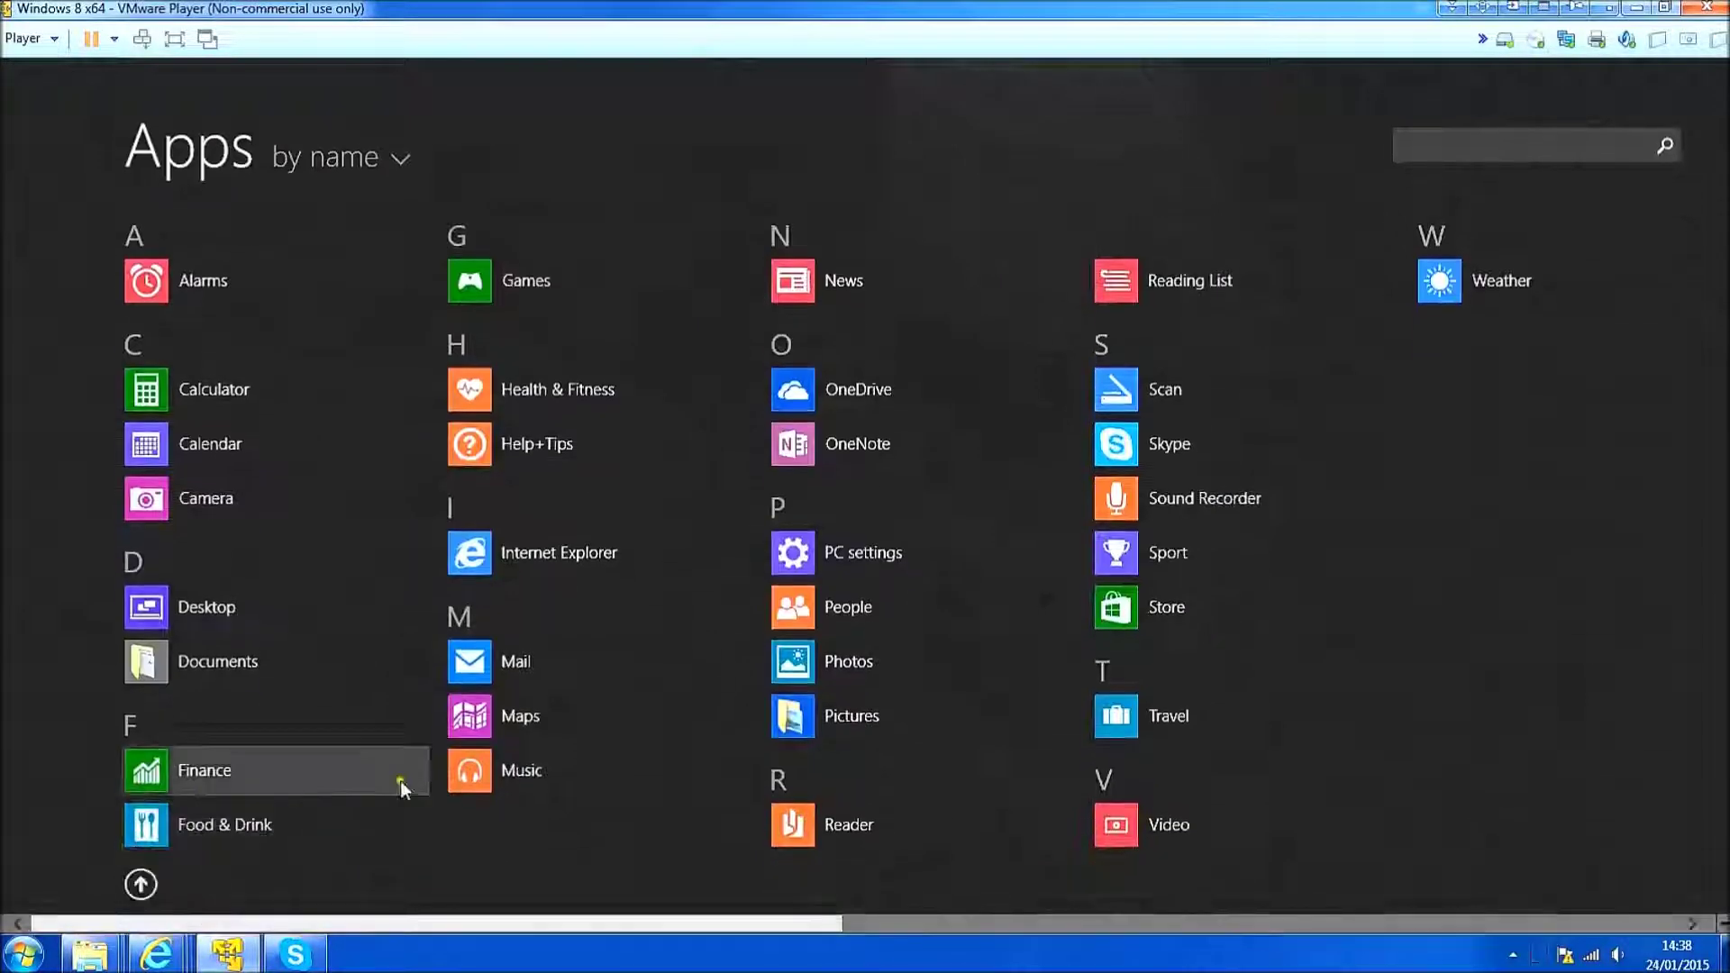
{"action": "scroll", "coordinate": [504, 738], "scroll_direction": "down", "scroll_amount": 5}
{"action": "scroll", "coordinate": [615, 694], "scroll_direction": "up", "scroll_amount": 2}
{"action": "left_click", "coordinate": [928, 396]}
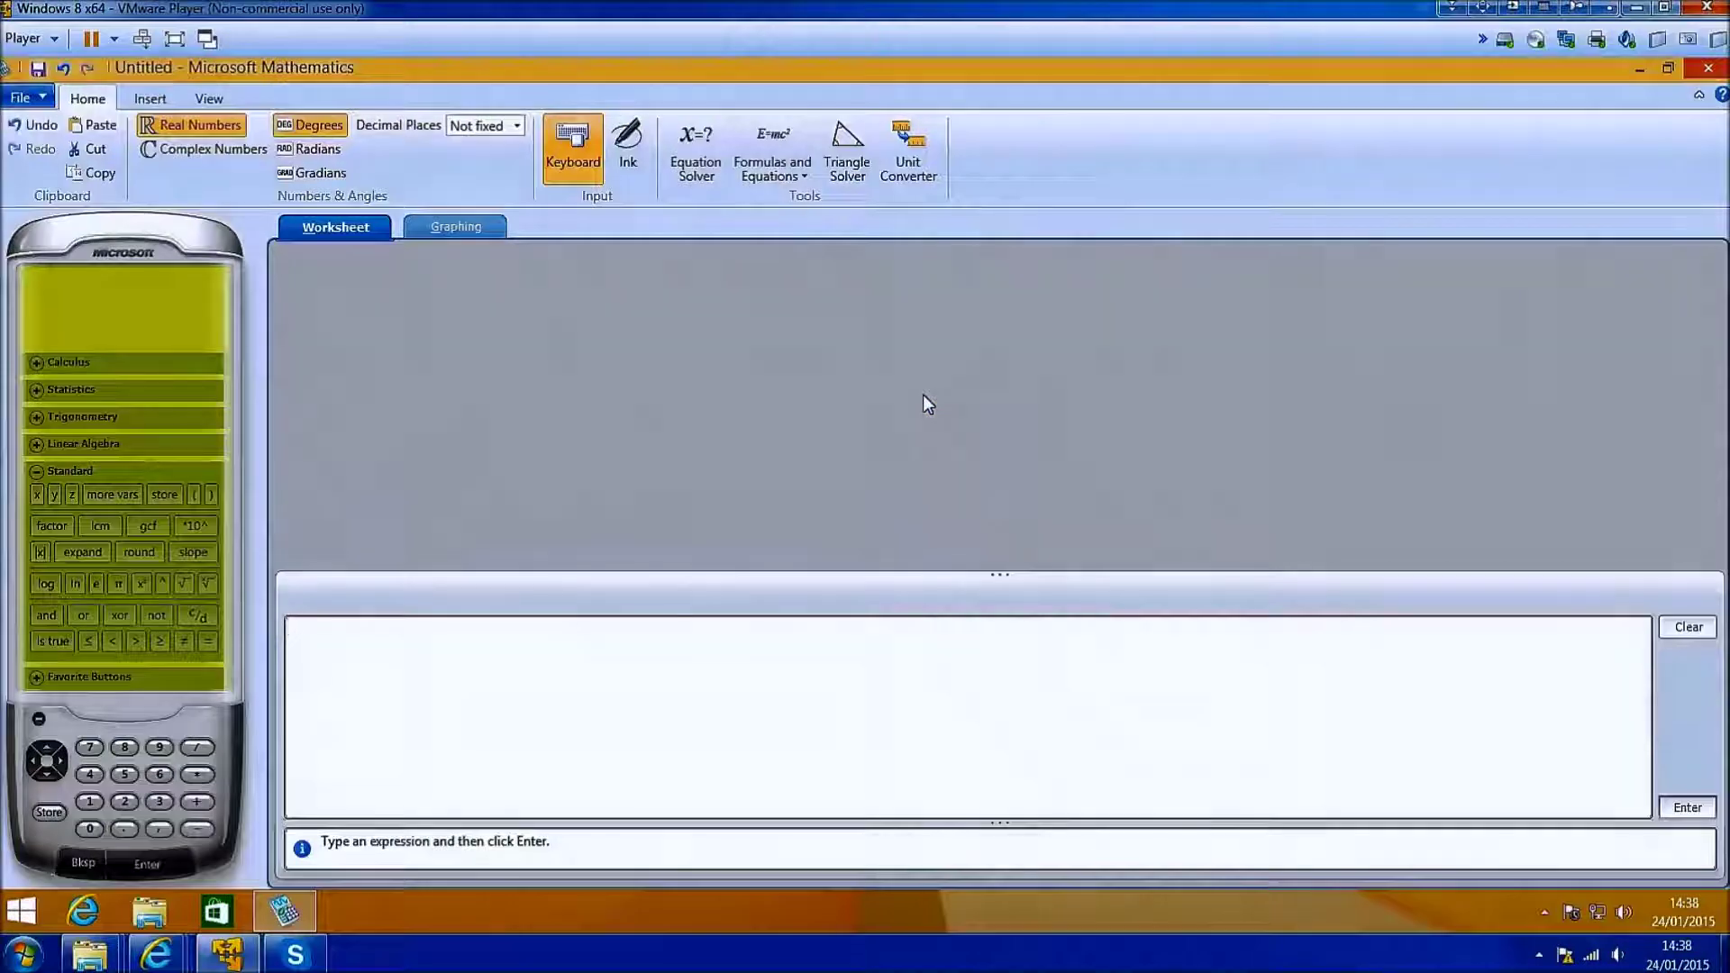
{"action": "left_click", "coordinate": [36, 471]}
Differentiate 2x²+x with the Calculus d/dx button, getting 4x+1
{"action": "left_click", "coordinate": [38, 541]}
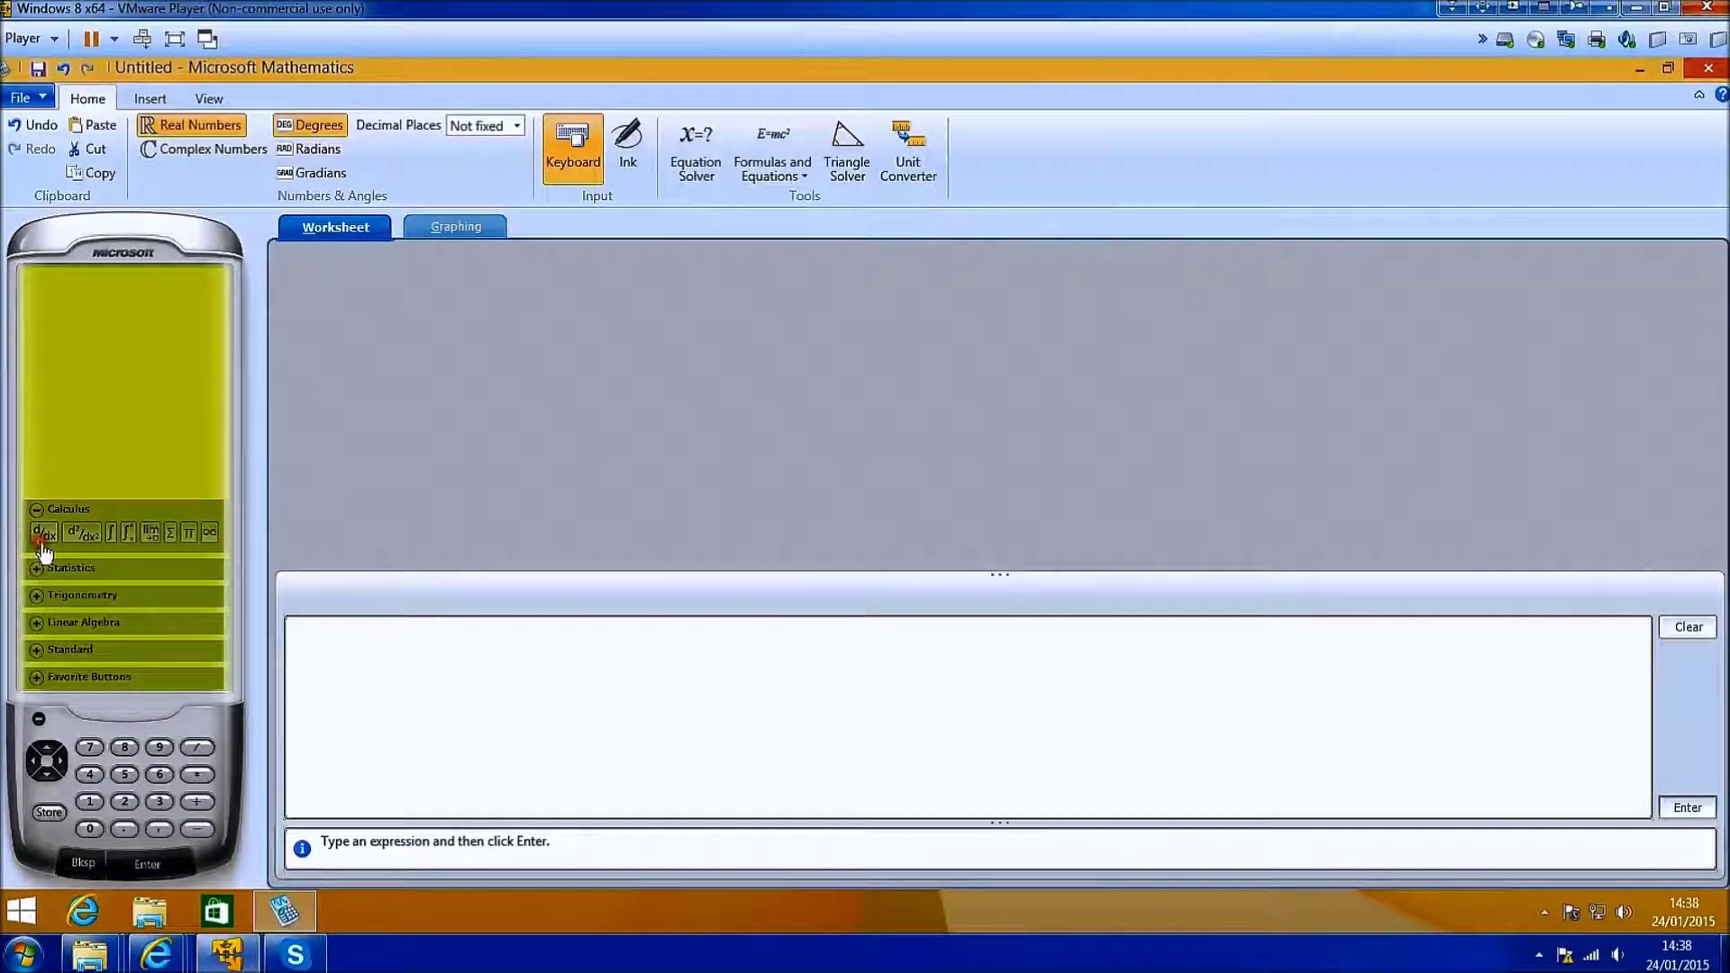
{"action": "left_click", "coordinate": [45, 534]}
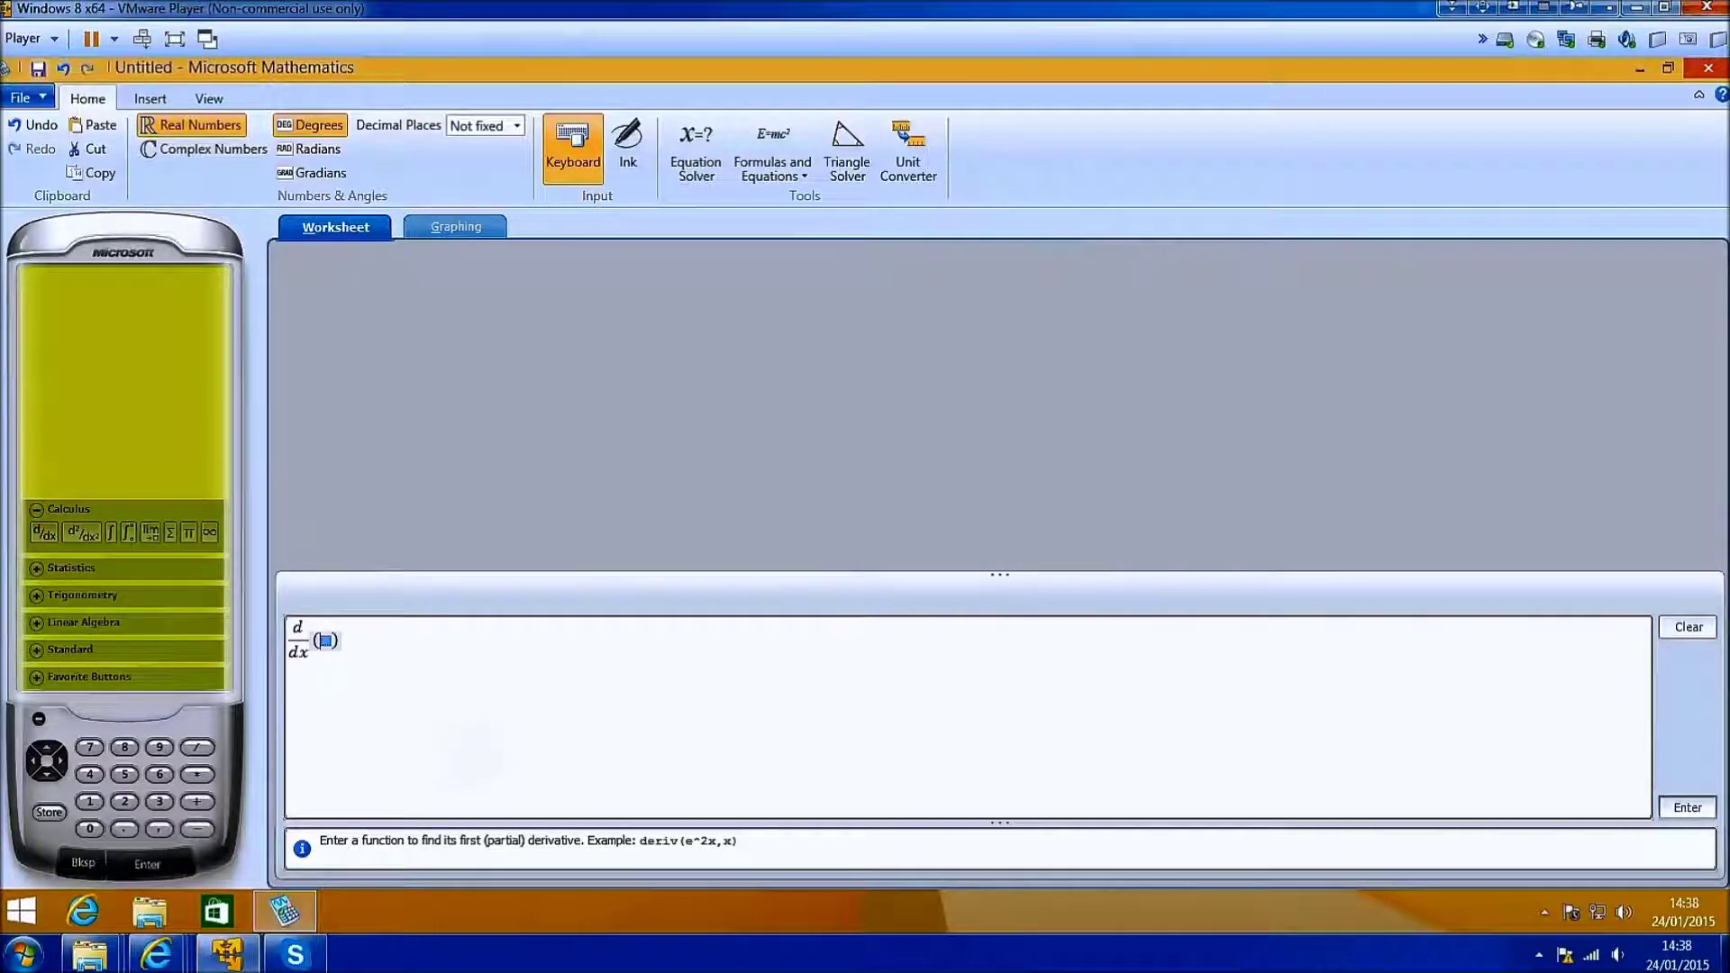
{"action": "type", "text": "2x^2"}
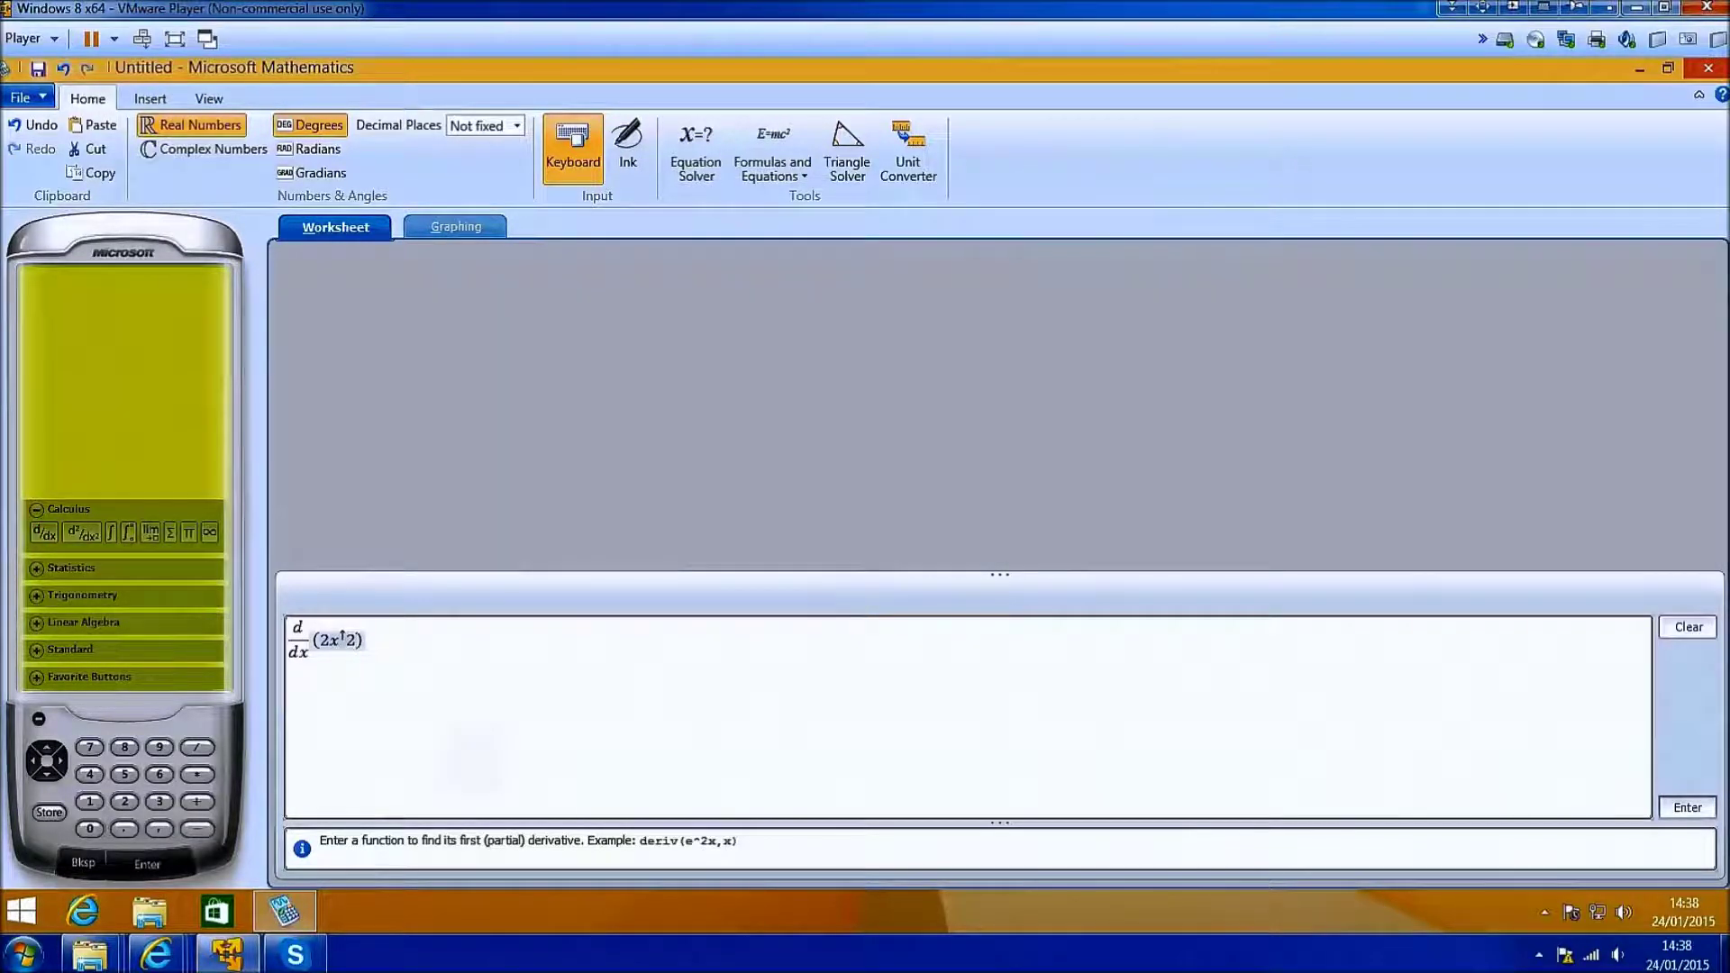
{"action": "type", "text": "+4x"}
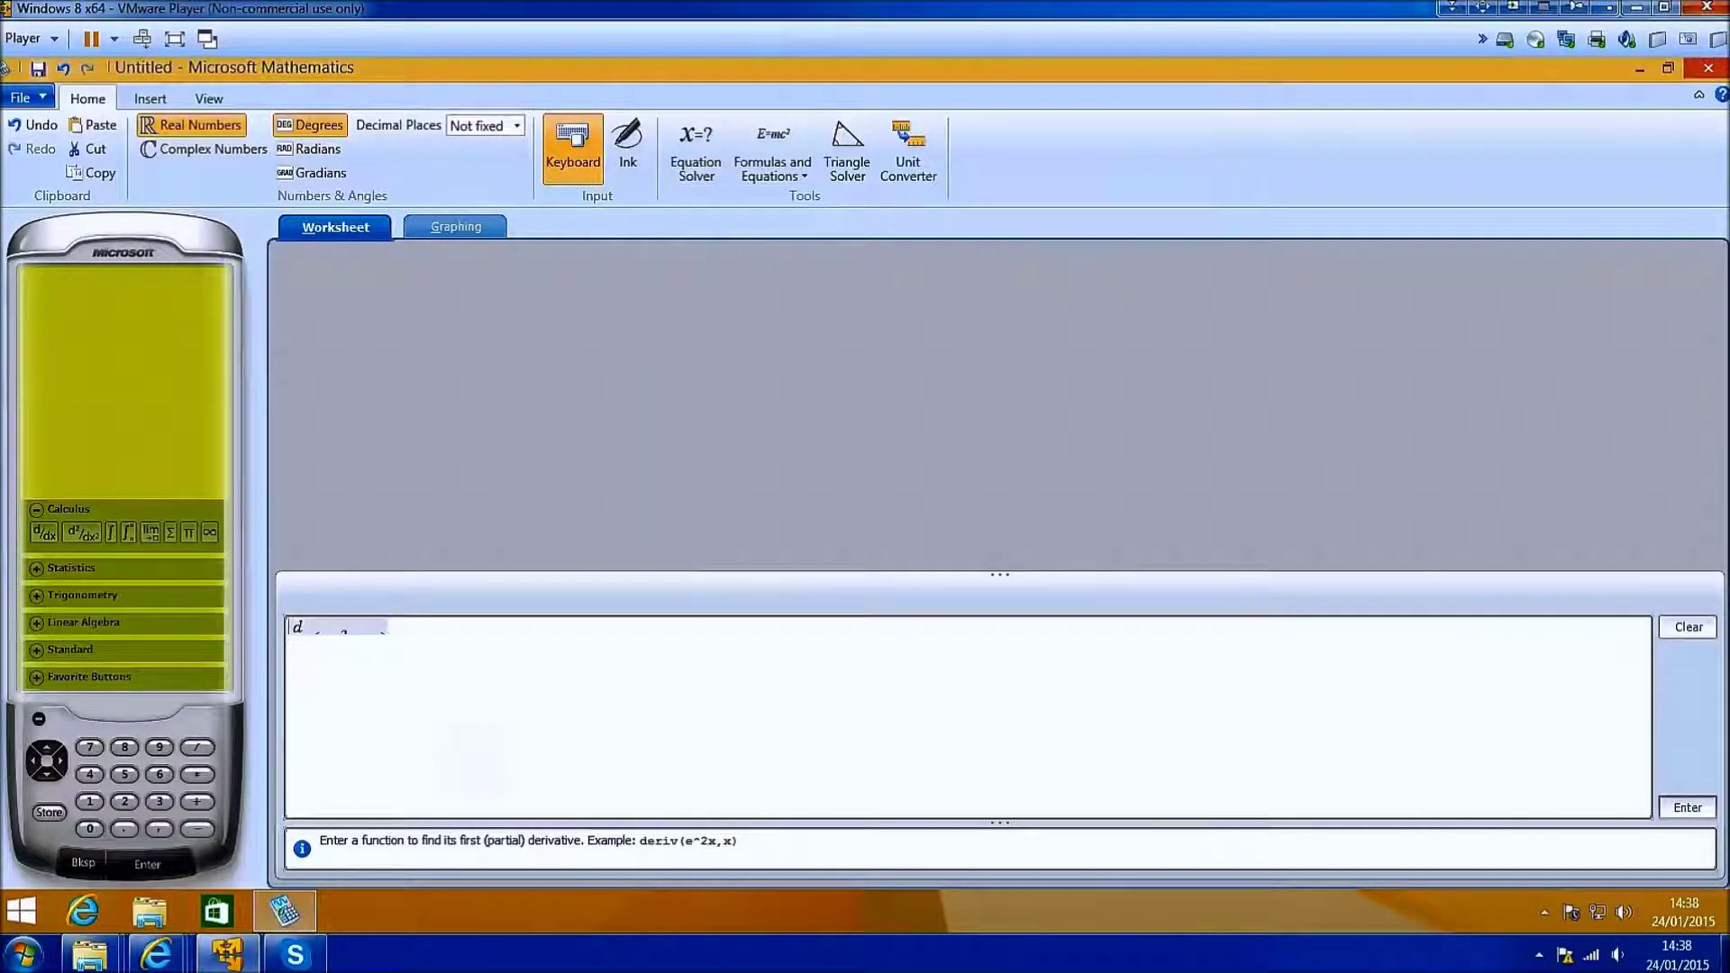
{"action": "key", "text": "Return"}
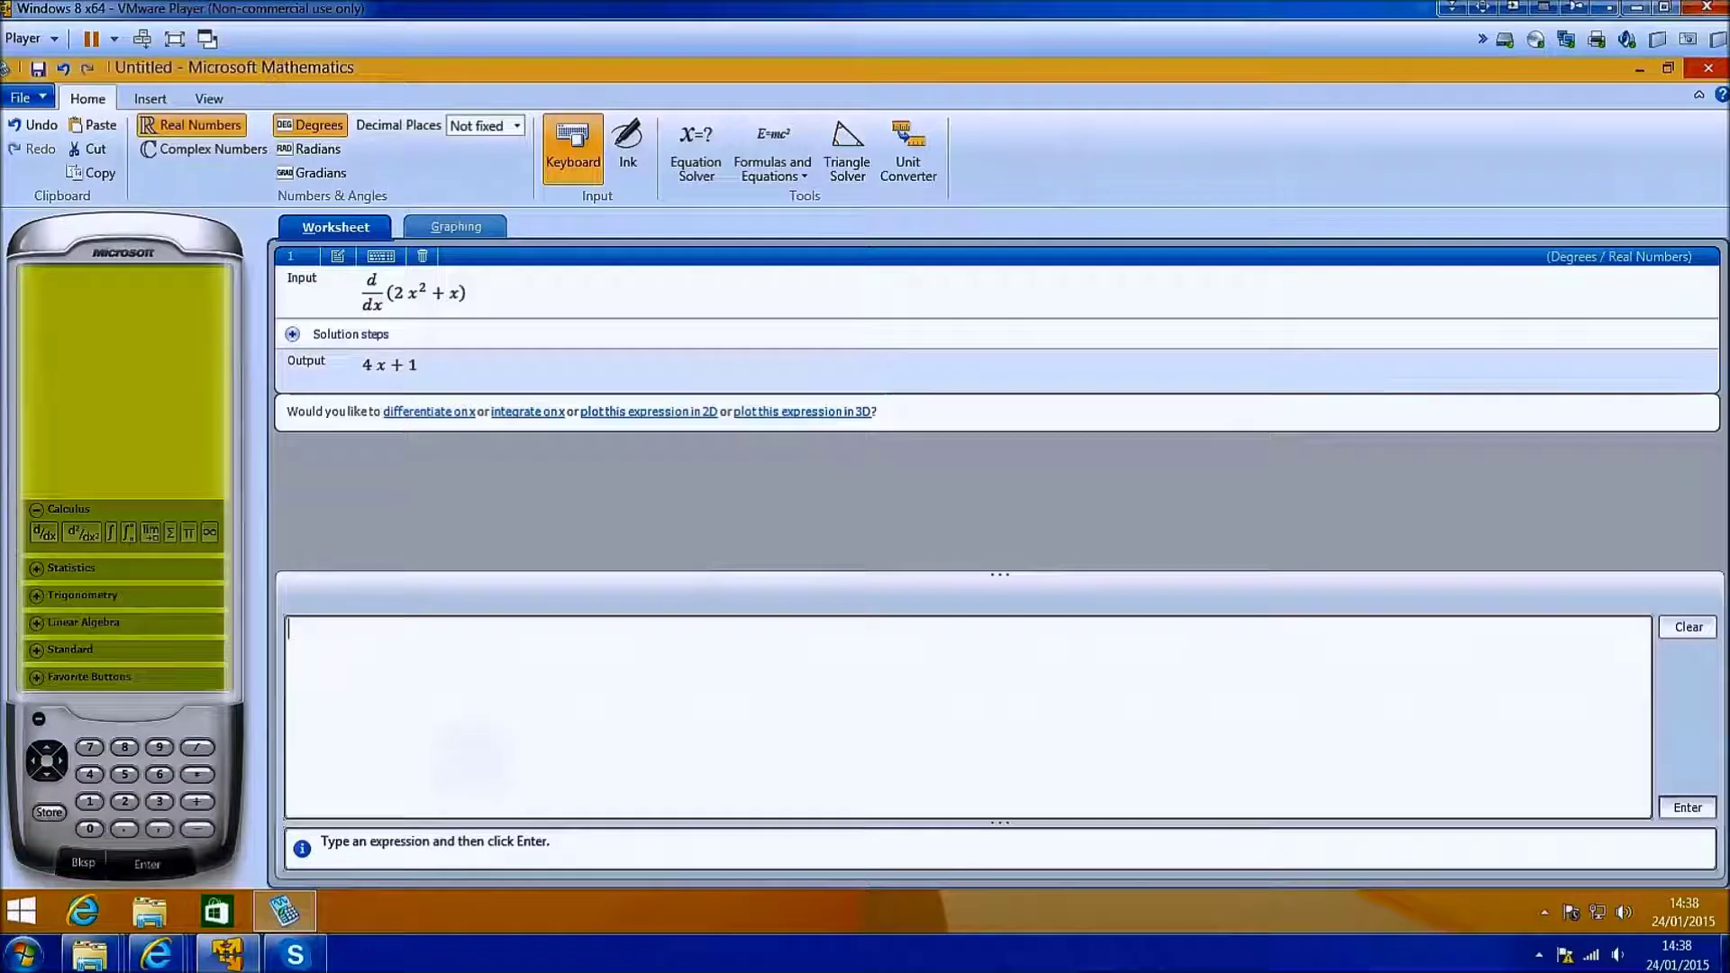
Enter the definite integral of x²−3x with limits 1 to 5
{"action": "left_click", "coordinate": [128, 534]}
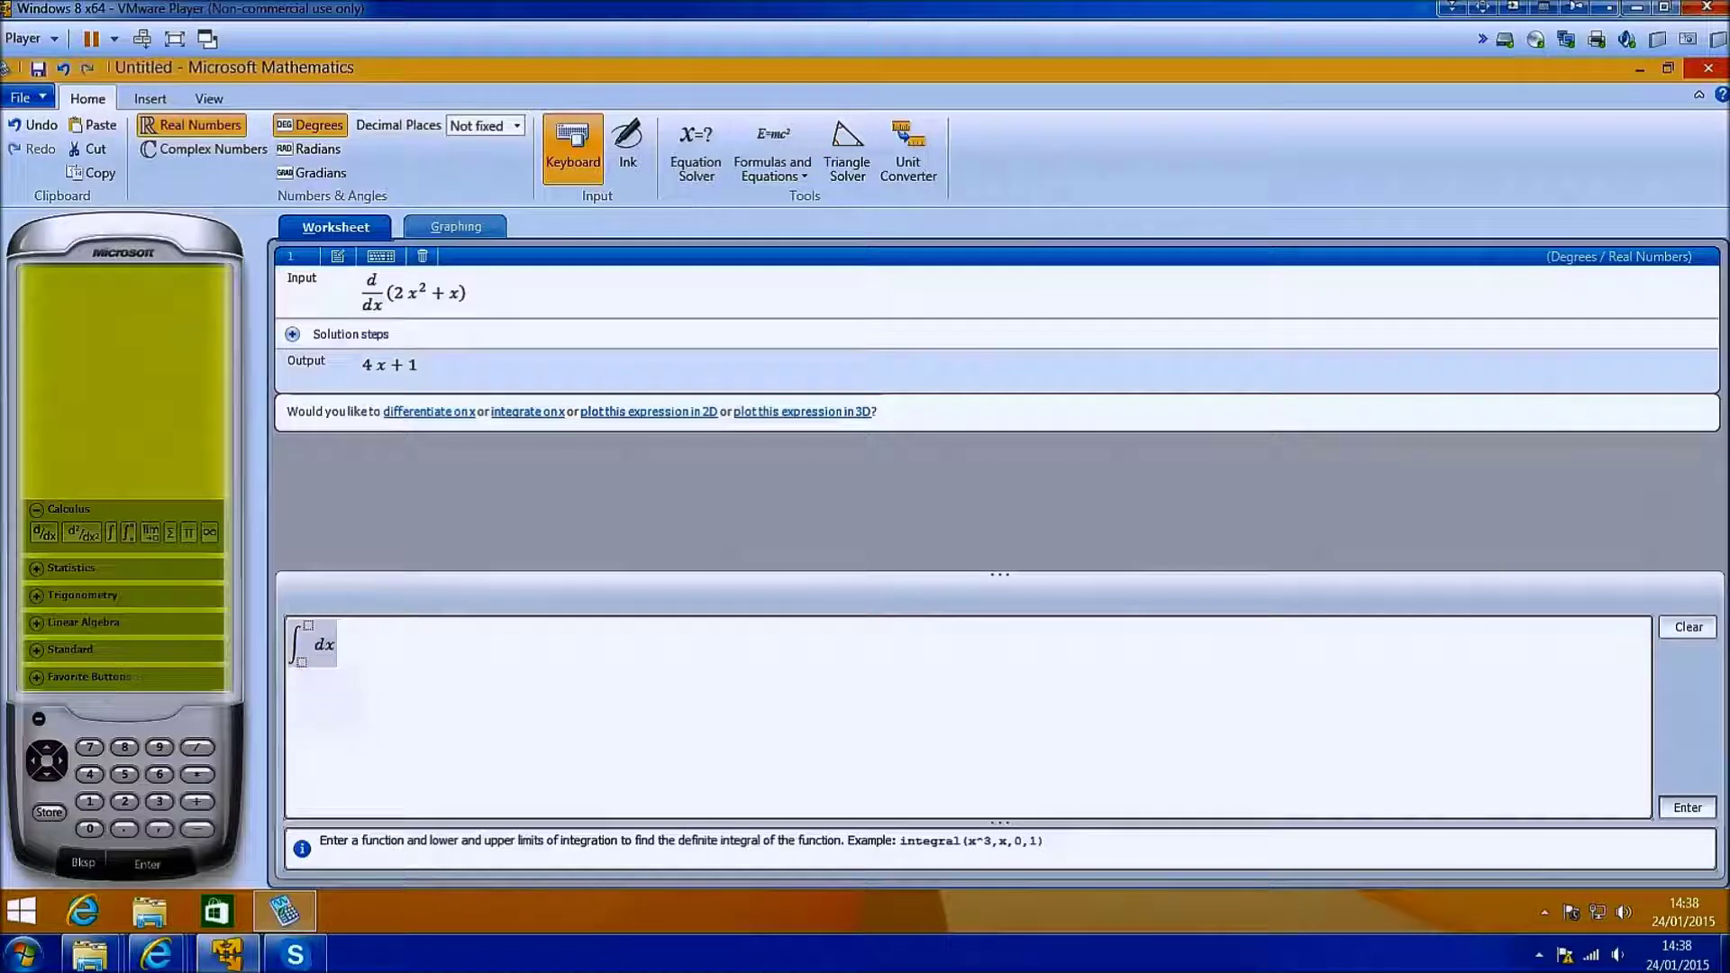
{"action": "type", "text": "5"}
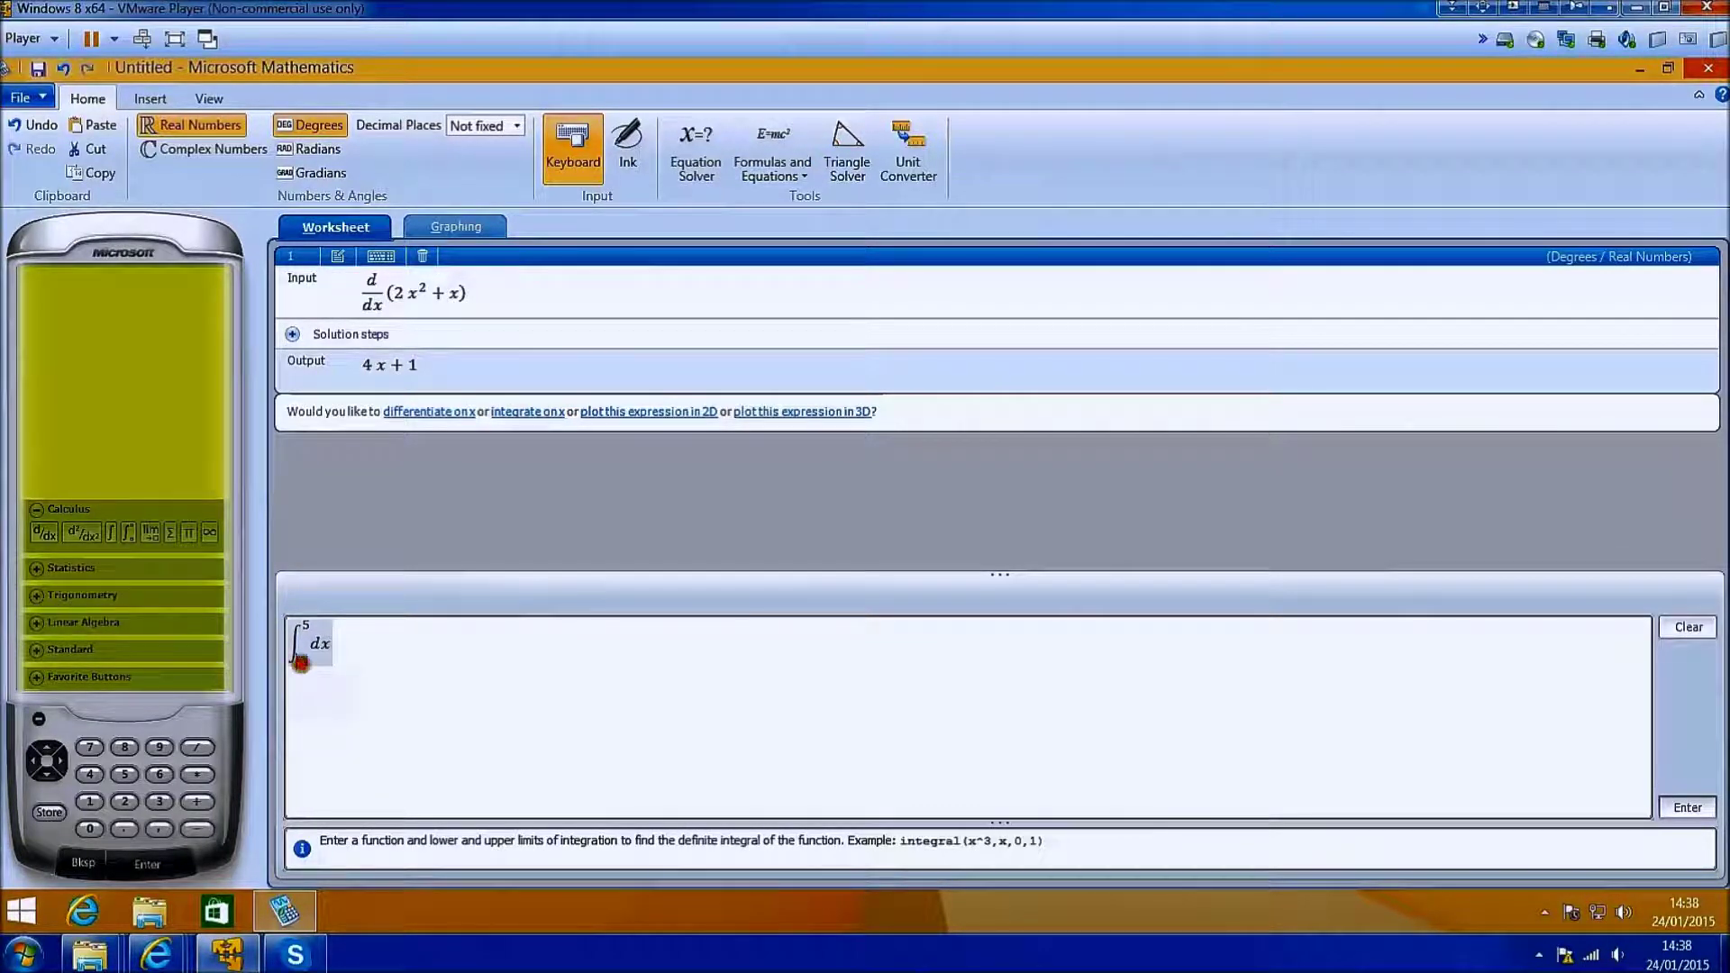
{"action": "left_click", "coordinate": [300, 662]}
{"action": "type", "text": "1"}
{"action": "key", "text": "Right"}
{"action": "type", "text": "x^2"}
{"action": "key", "text": "Right"}
{"action": "type", "text": "-"}
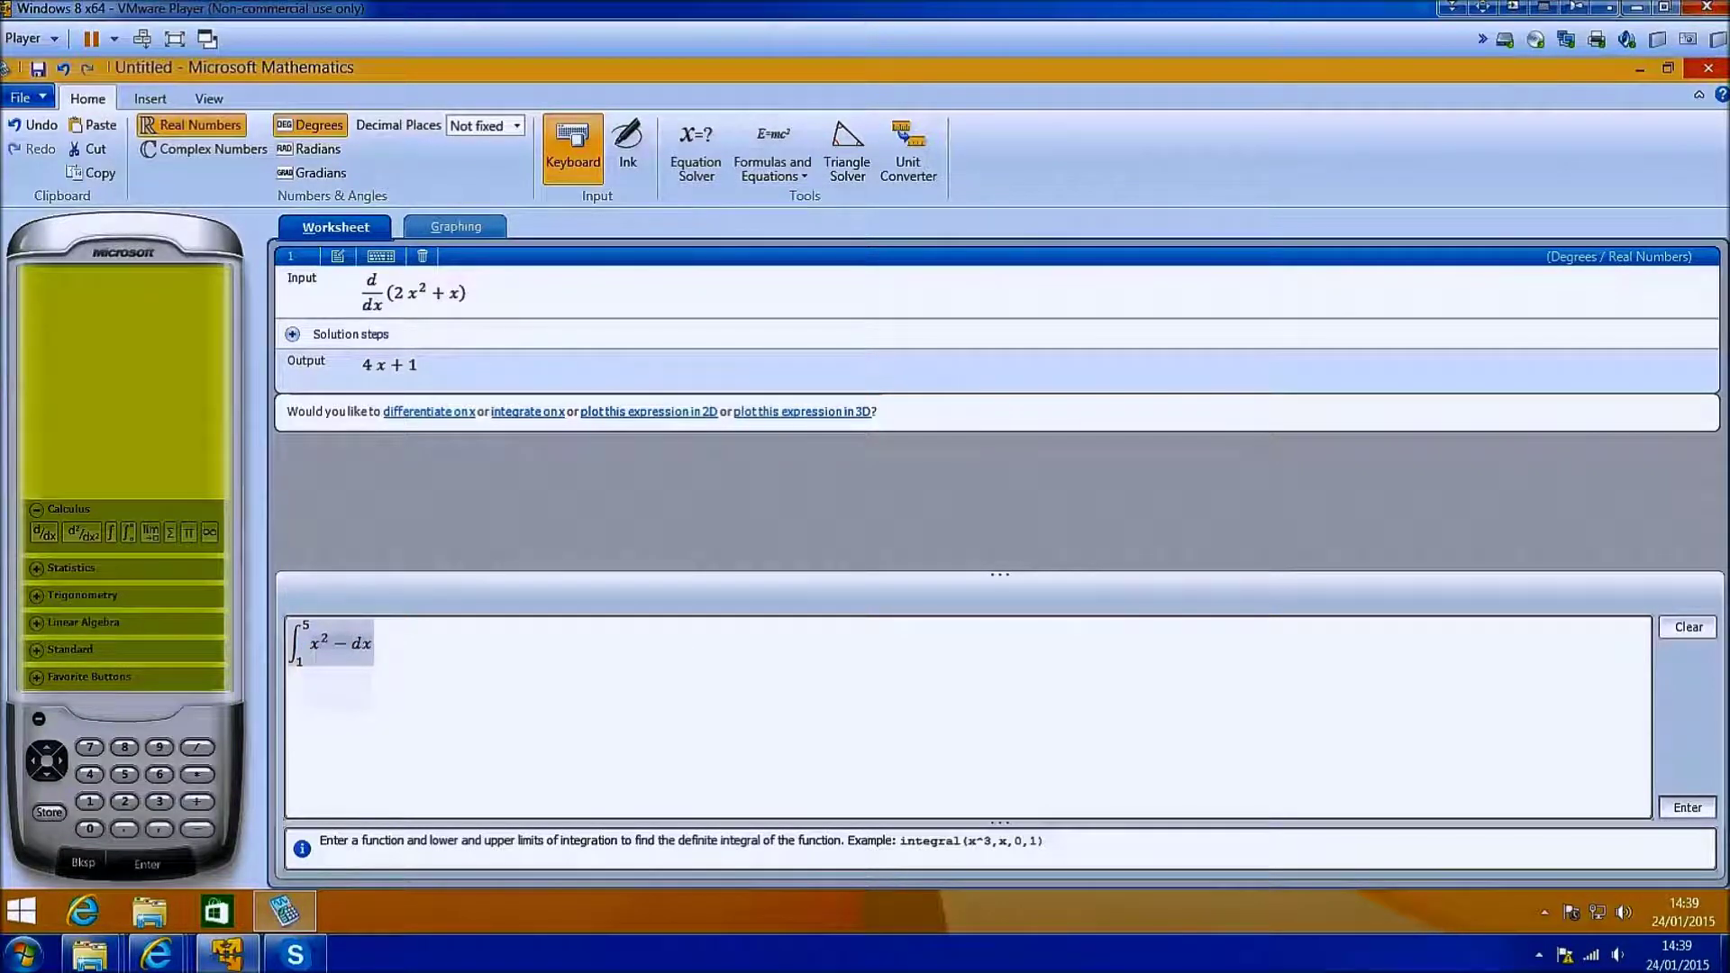
{"action": "type", "text": "3x"}
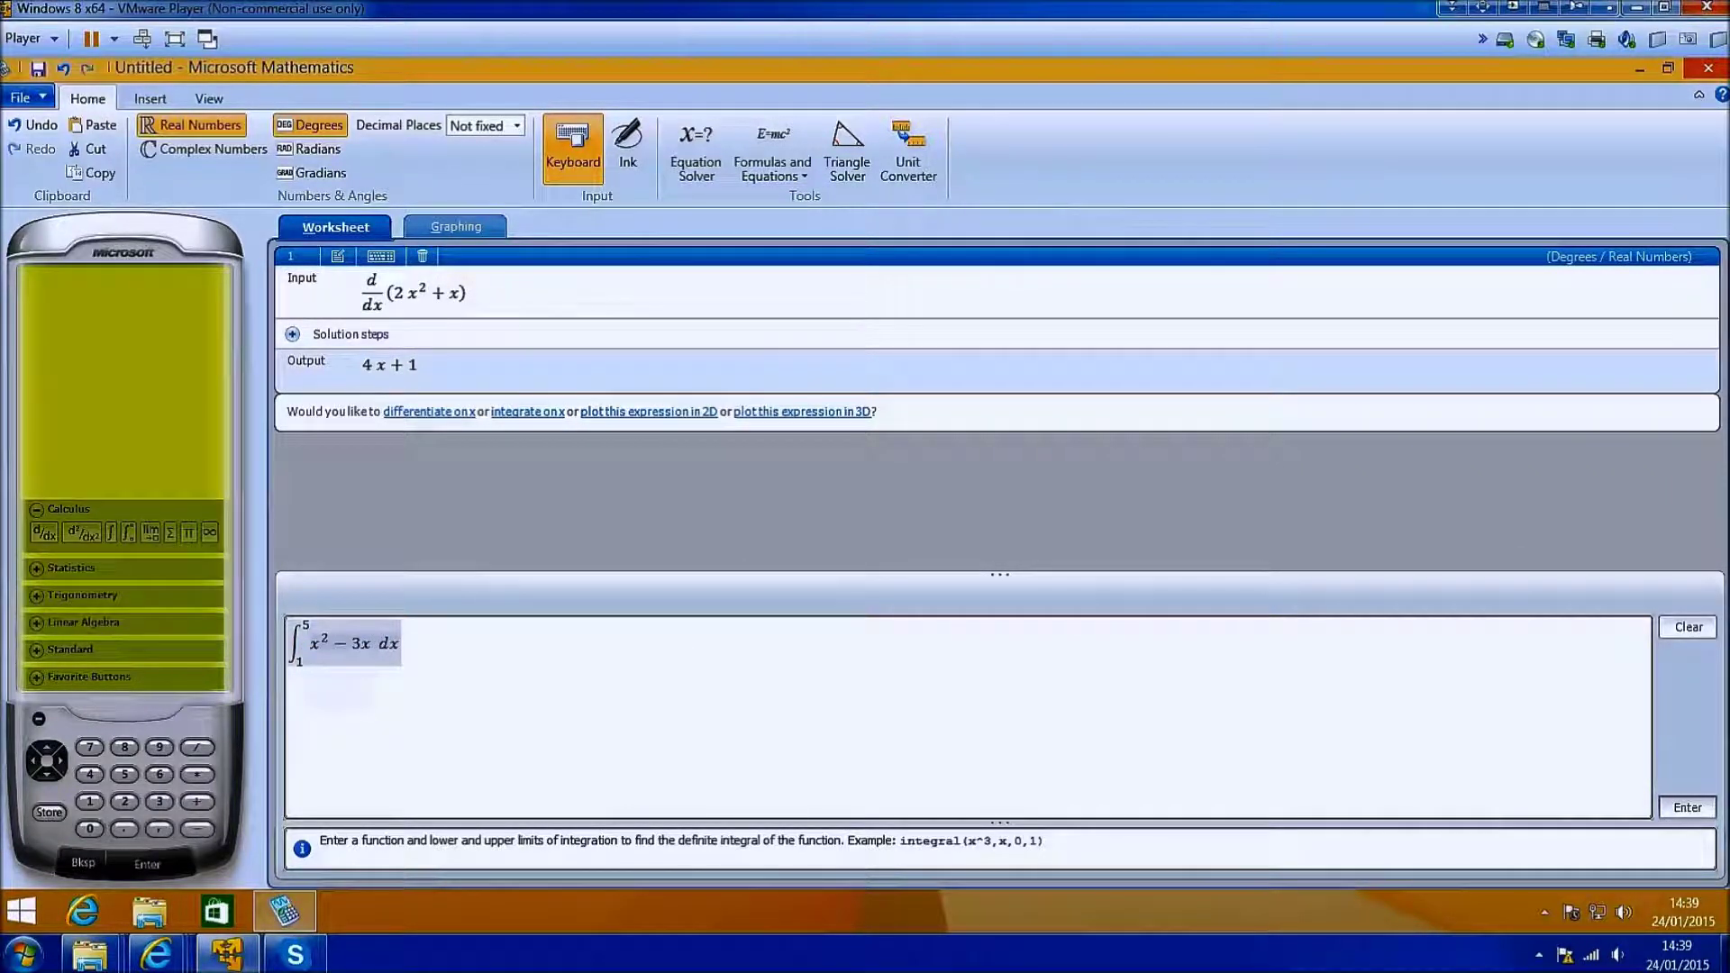
Evaluate the integral to 16/3 and compute mean(100,200,300) = 200
{"action": "key", "text": "Return"}
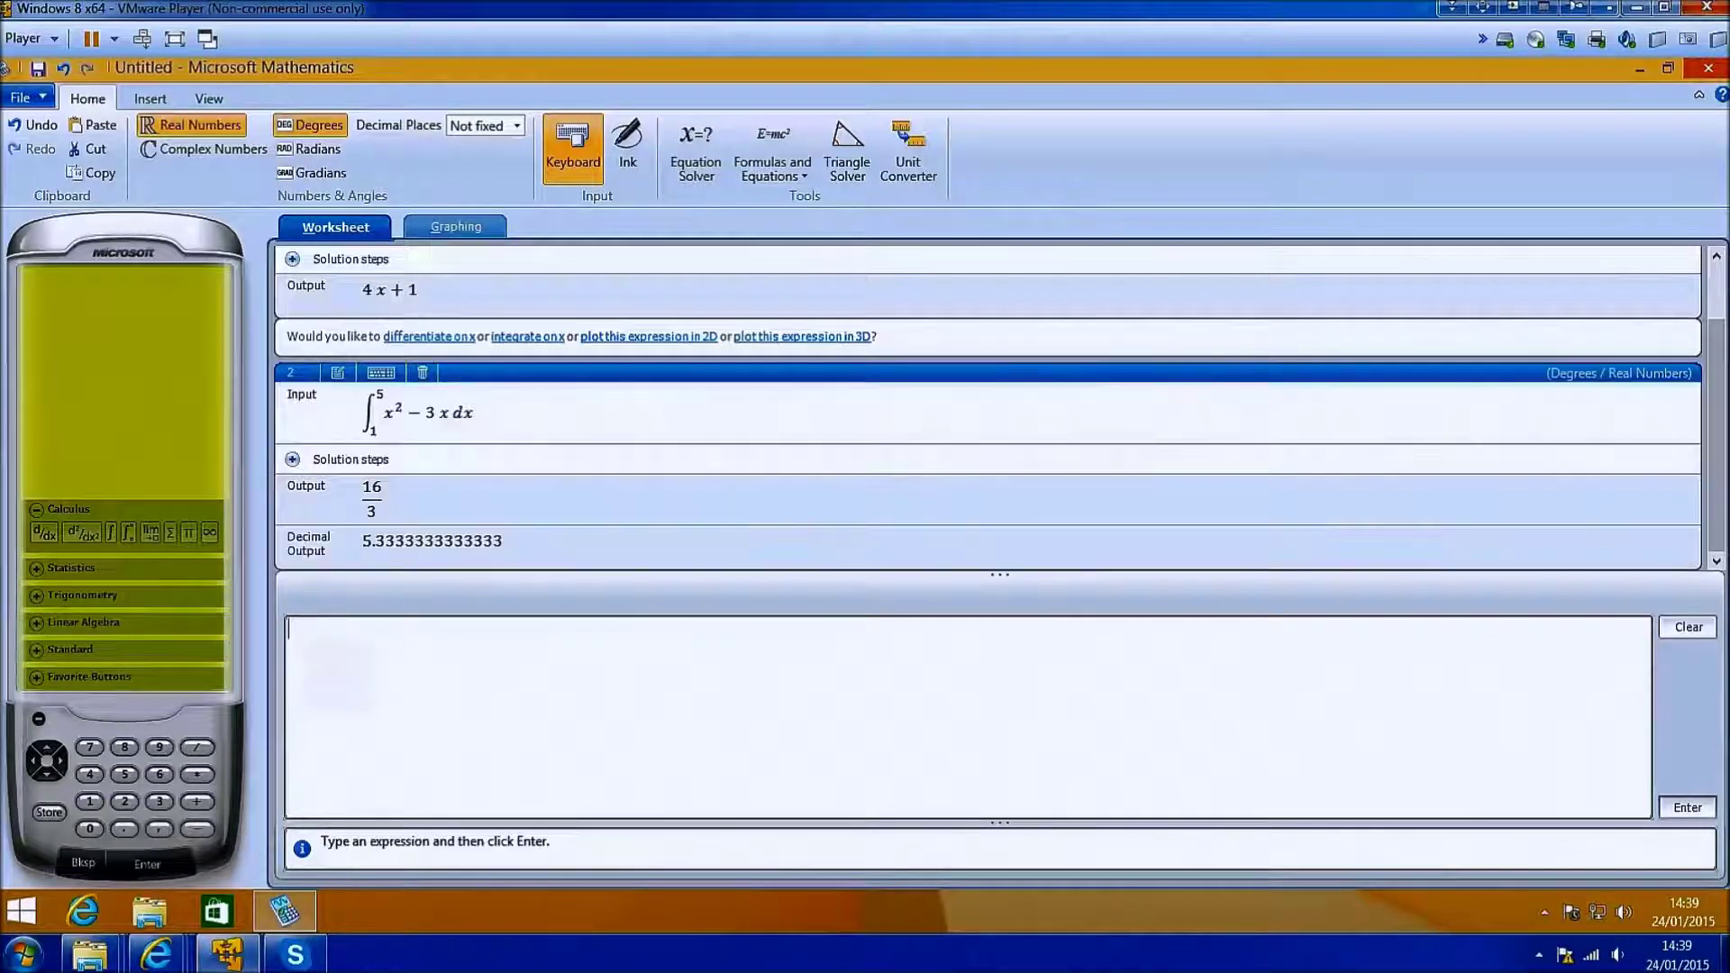
{"action": "left_click", "coordinate": [36, 510]}
{"action": "left_click", "coordinate": [36, 567]}
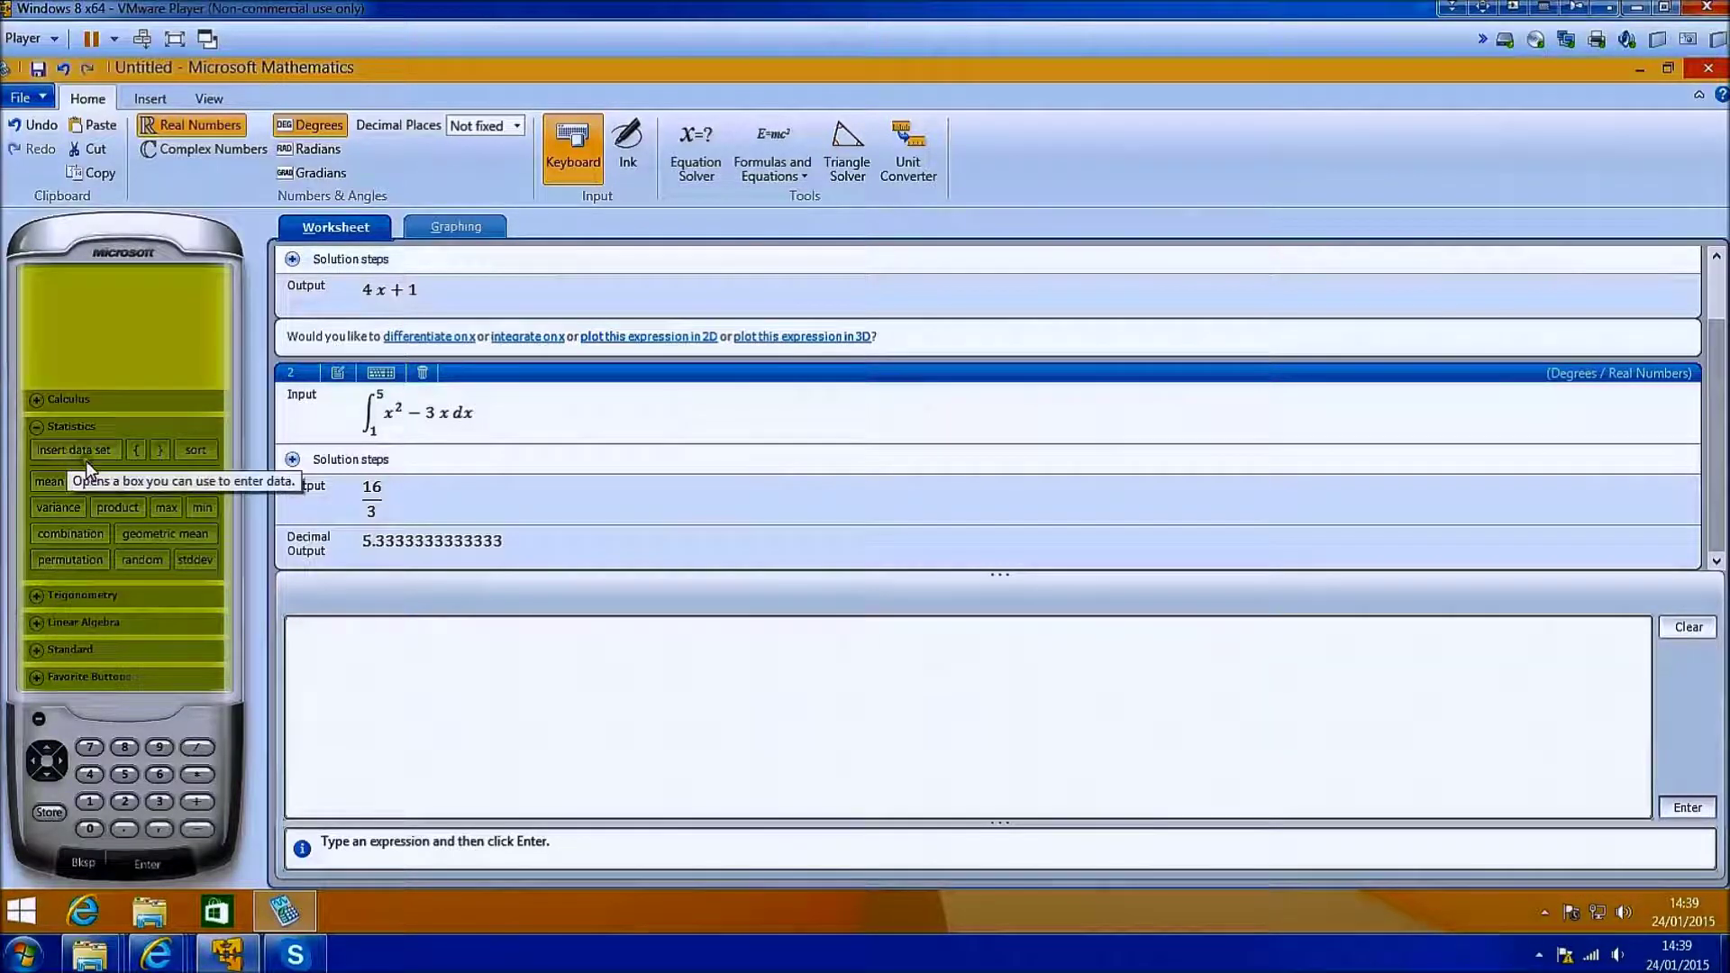
{"action": "left_click", "coordinate": [49, 481]}
{"action": "type", "text": "1"}
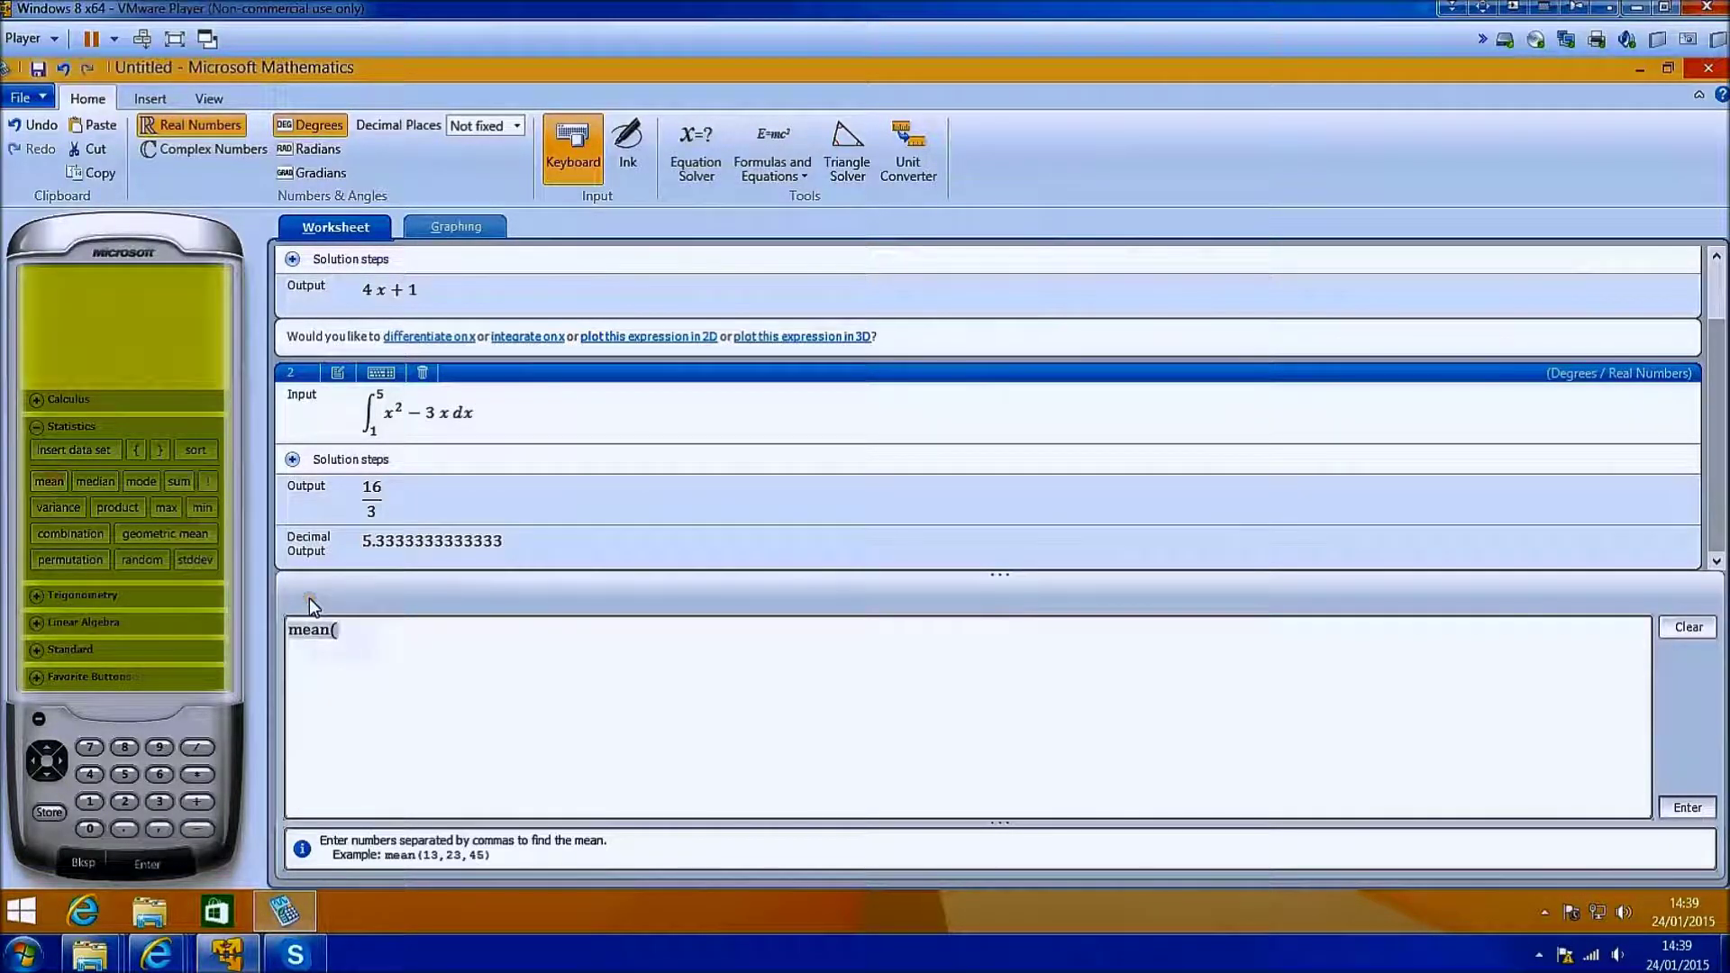
{"action": "type", "text": "00,2"}
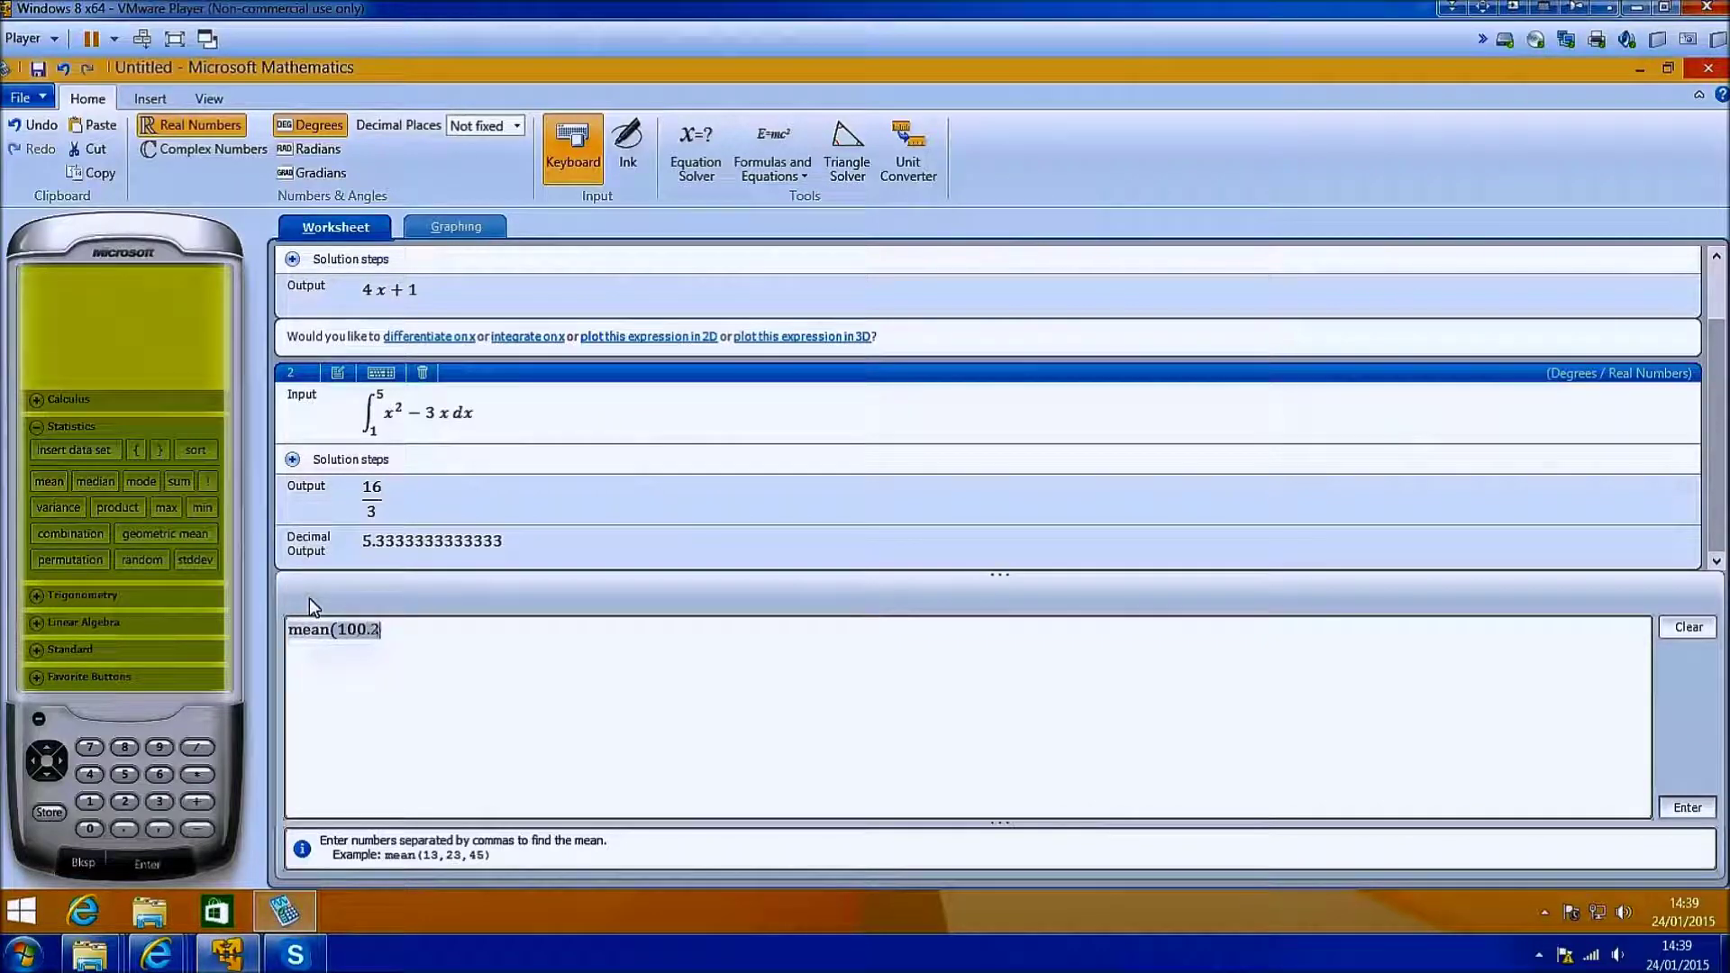
{"action": "type", "text": "00,300)"}
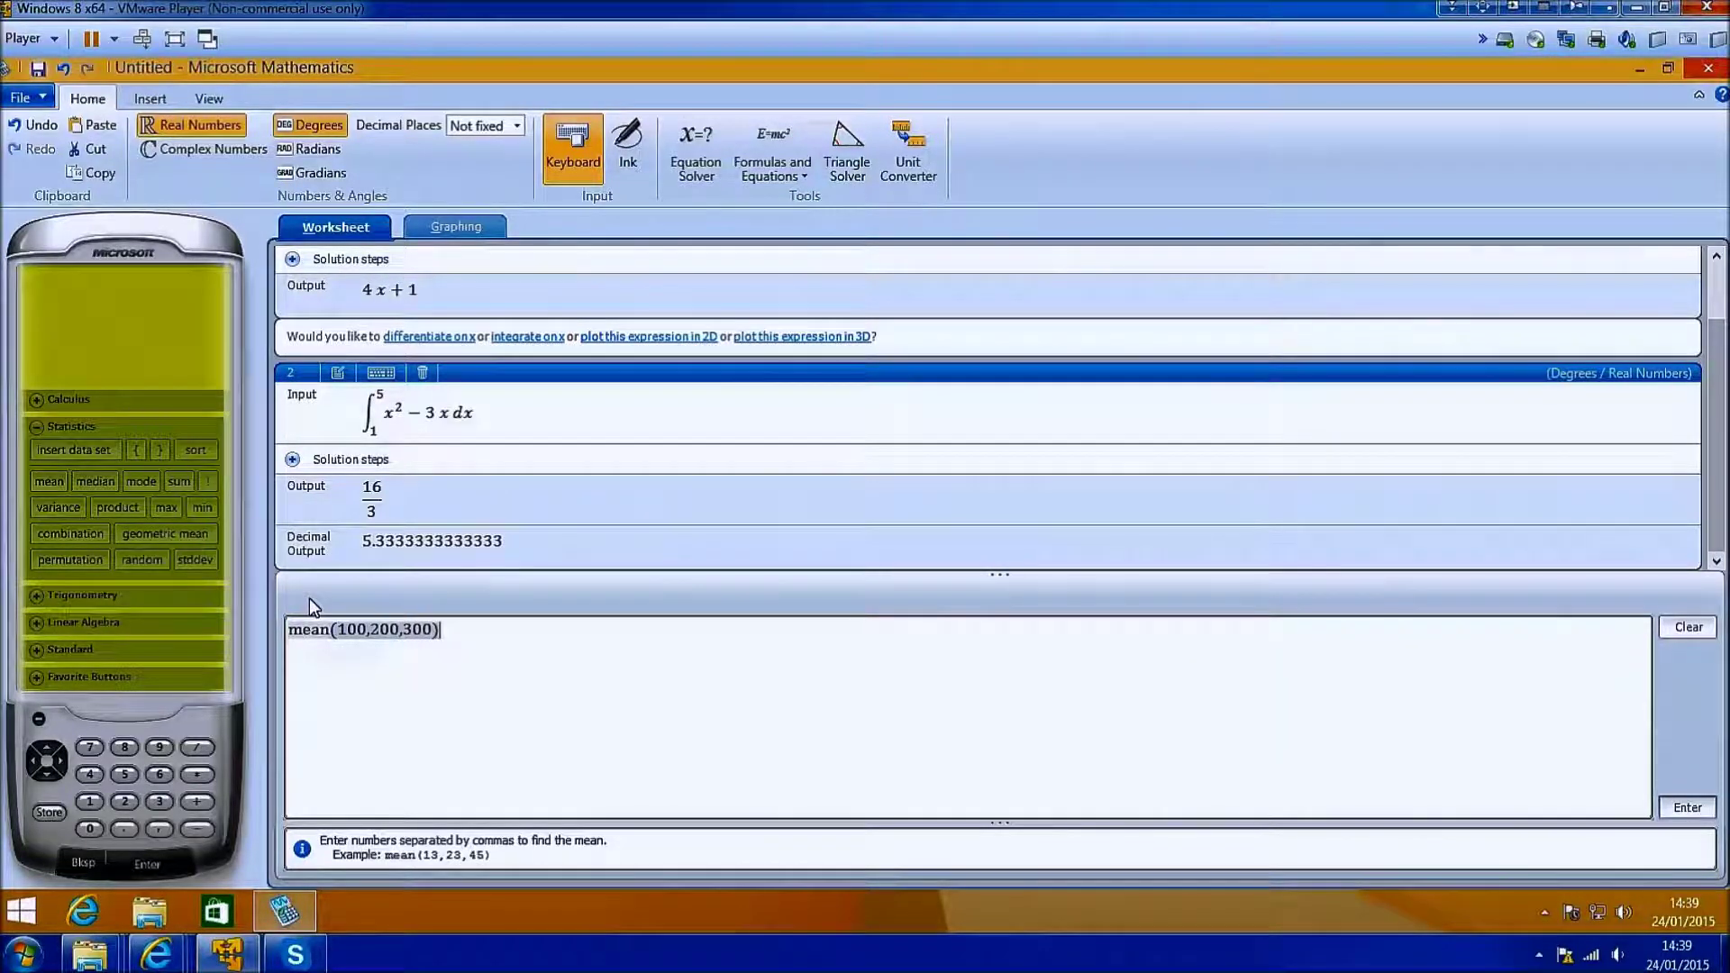
{"action": "key", "text": "Return"}
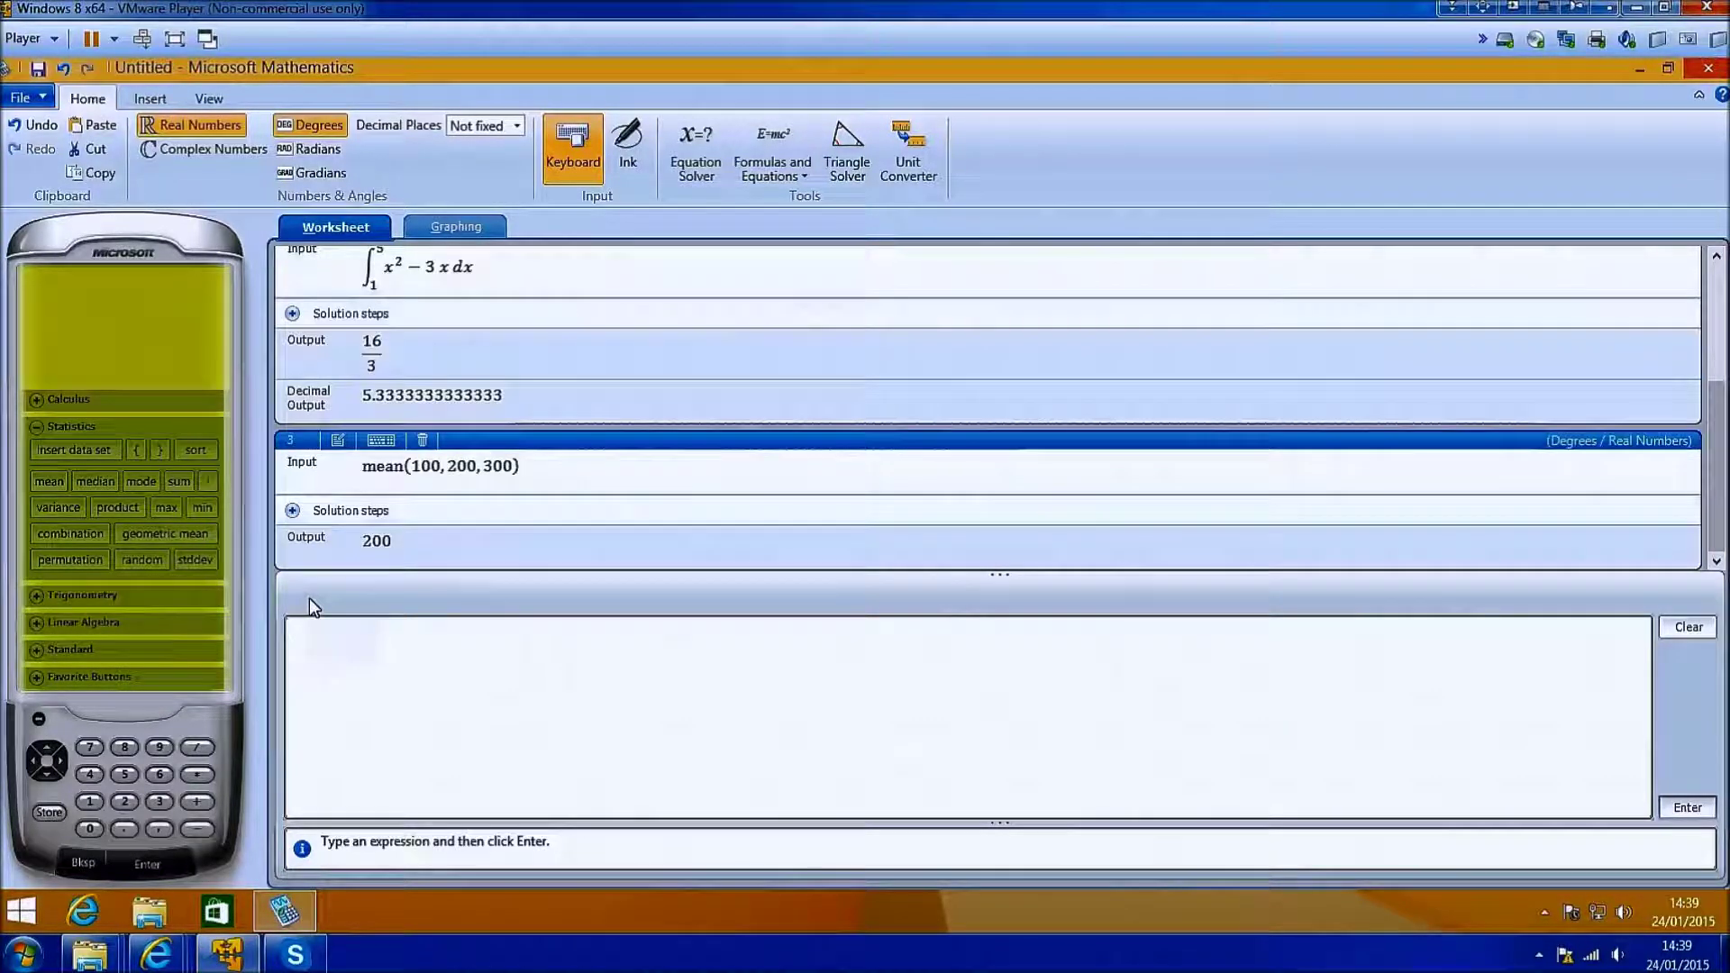
Evaluate sin(90) + cos(90) with the Trigonometry functions, giving 1
{"action": "left_click", "coordinate": [36, 427]}
{"action": "left_click", "coordinate": [52, 598]}
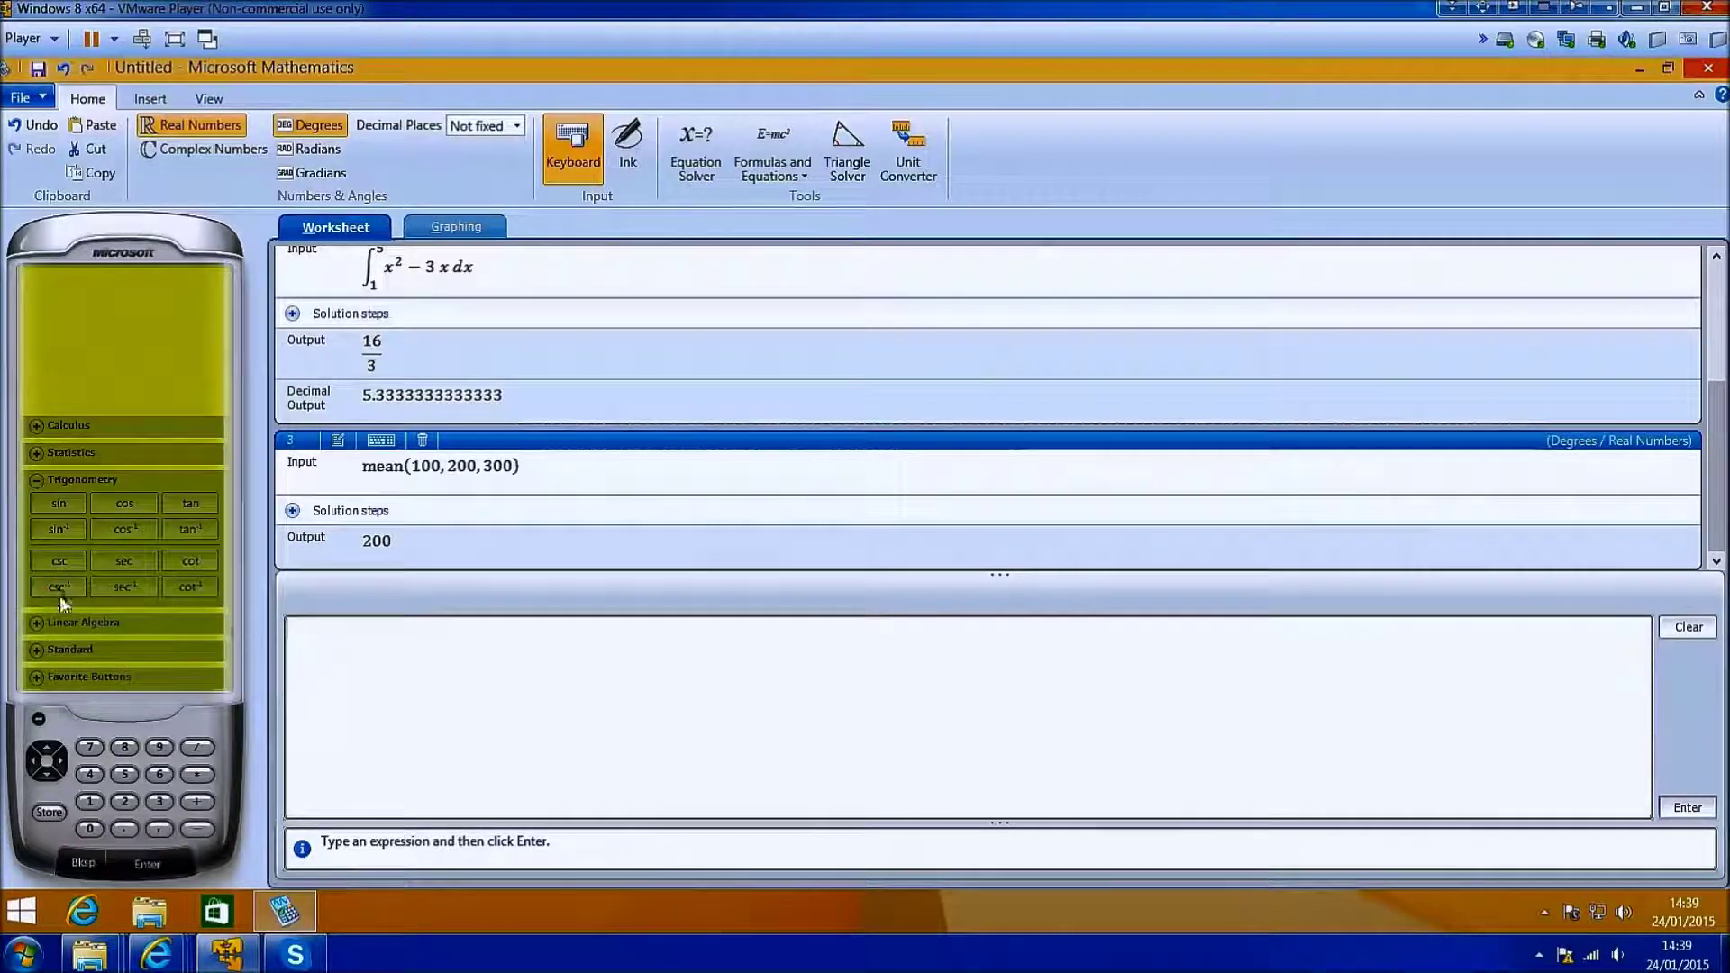
{"action": "left_click", "coordinate": [70, 506]}
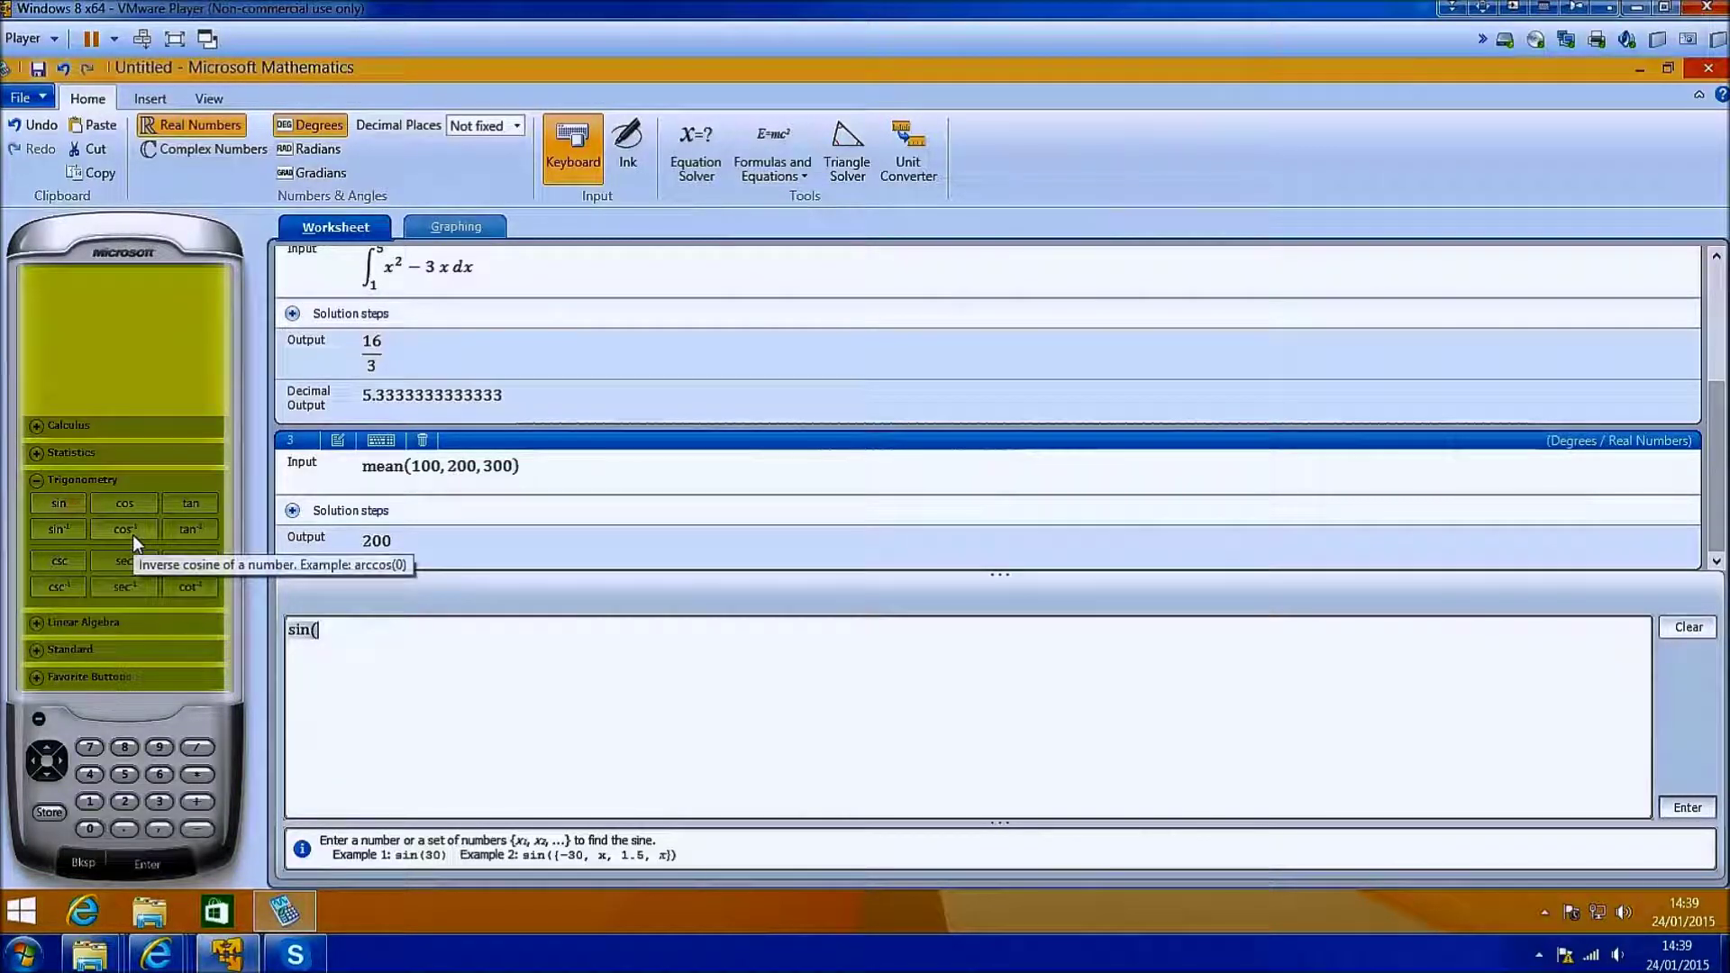
{"action": "type", "text": "90) + "}
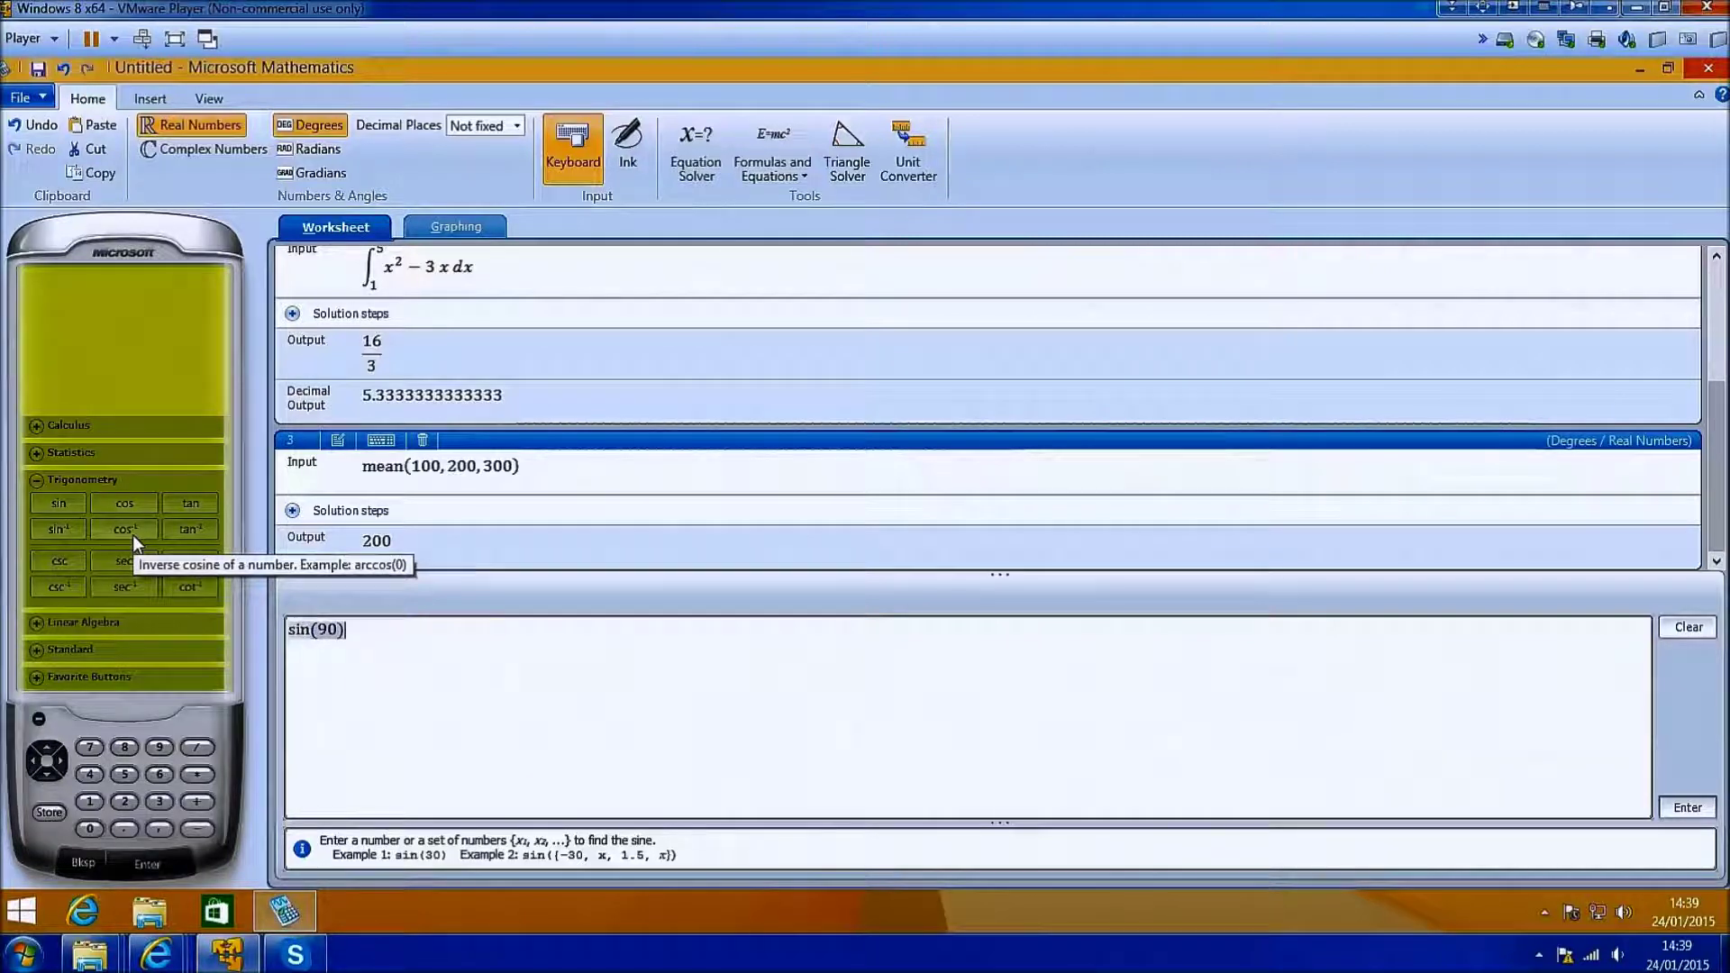
{"action": "type", "text": "c"}
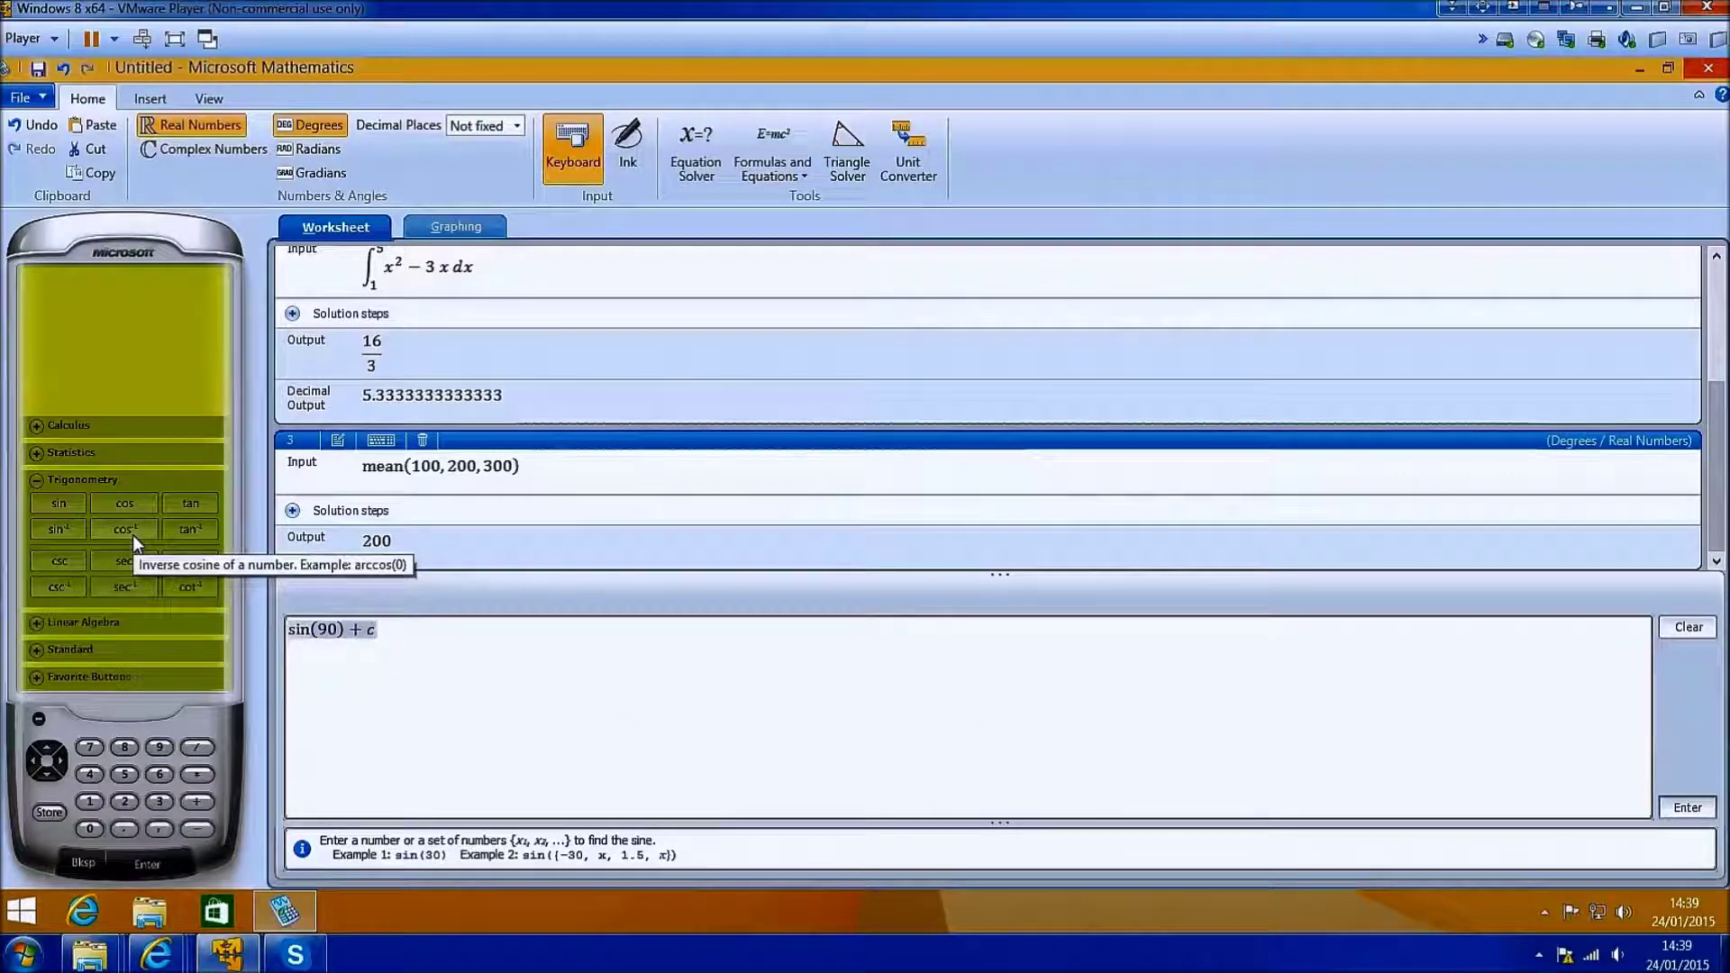
{"action": "type", "text": "os(90)"}
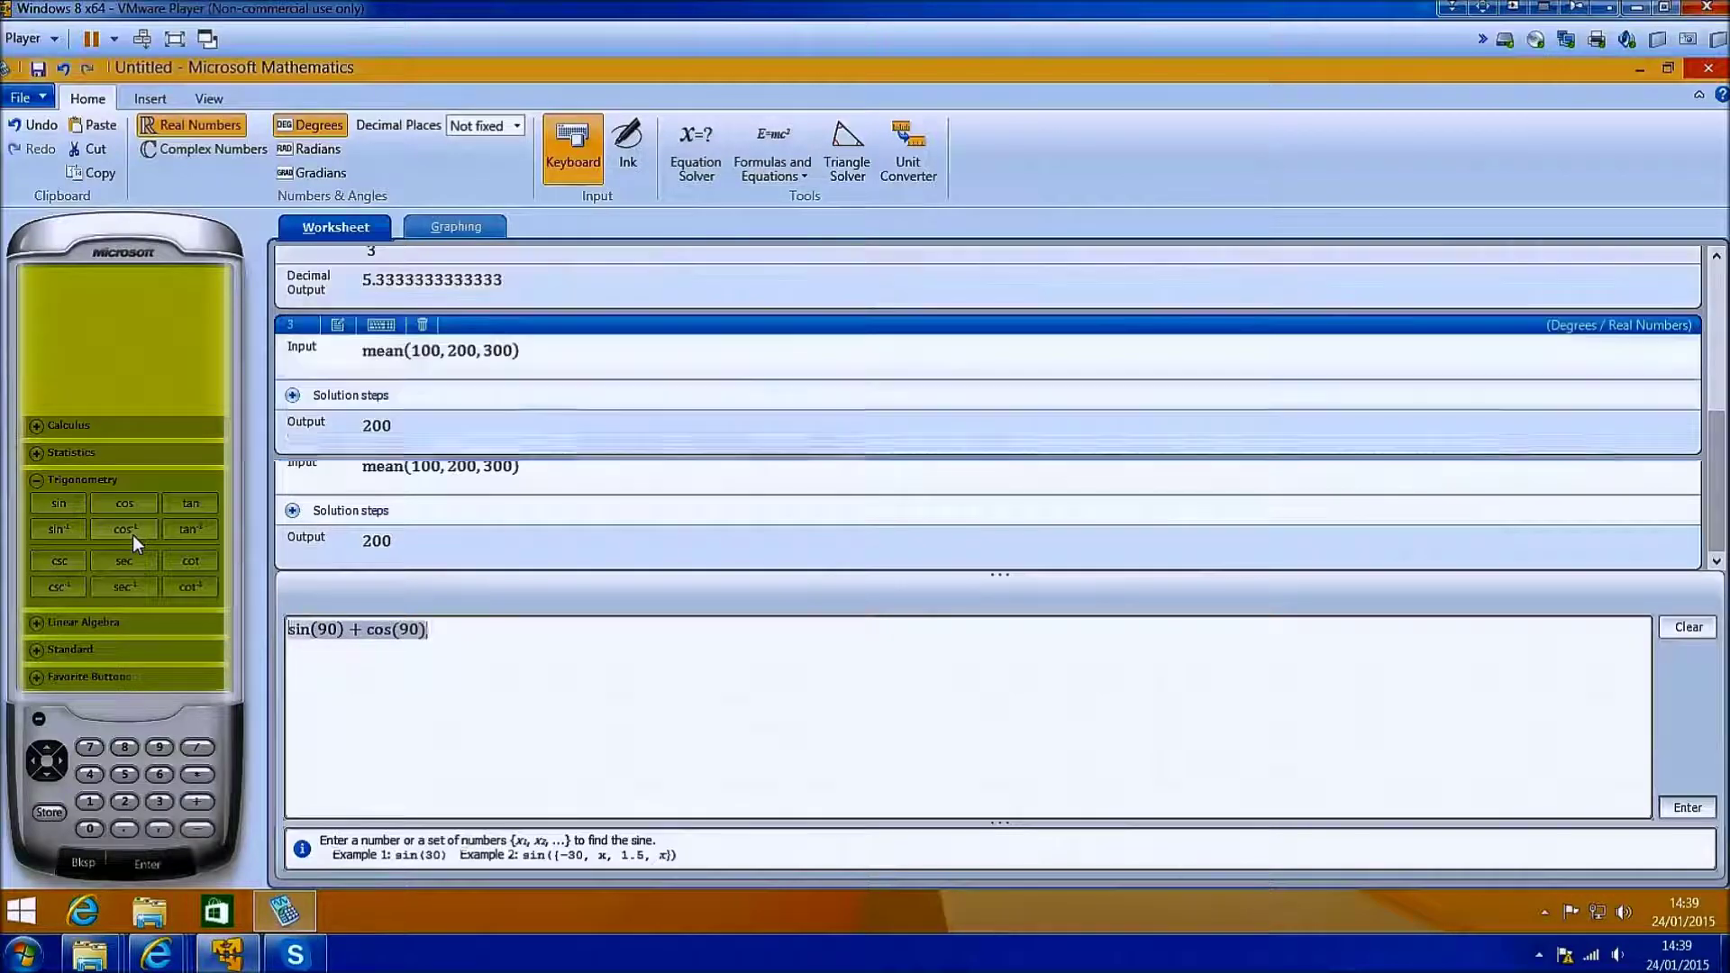
{"action": "key", "text": "Return"}
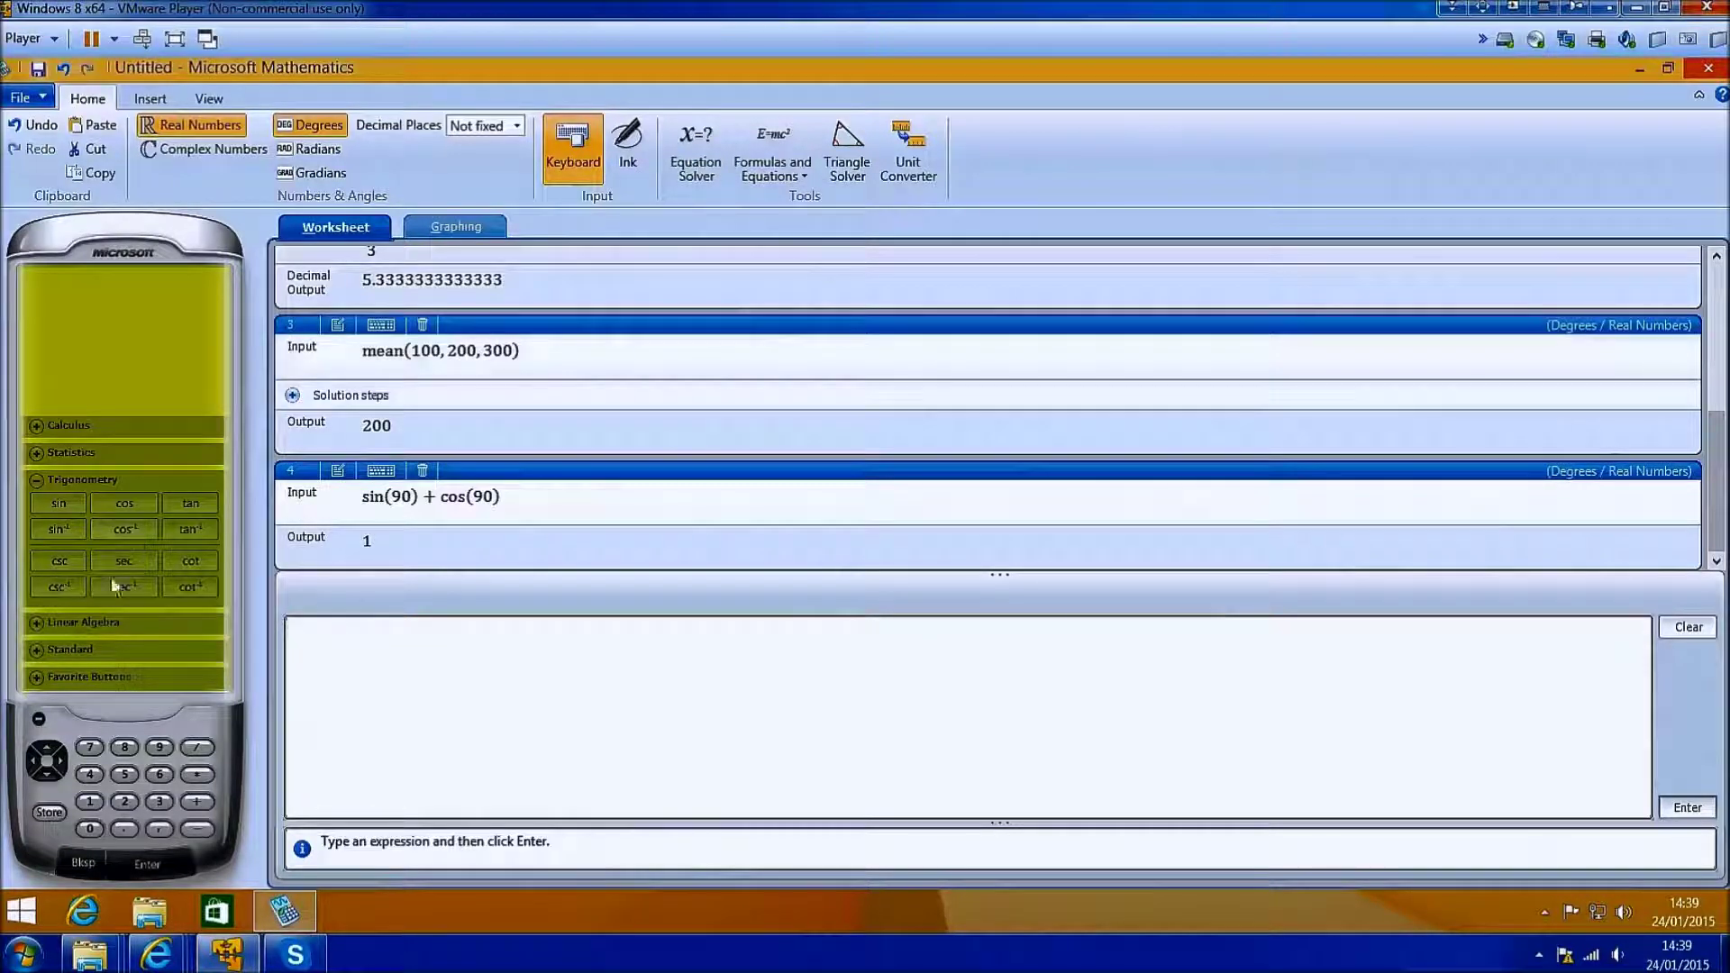
Insert a 2×2 matrix from Linear Algebra and fill it with 2s
{"action": "left_click", "coordinate": [34, 479]}
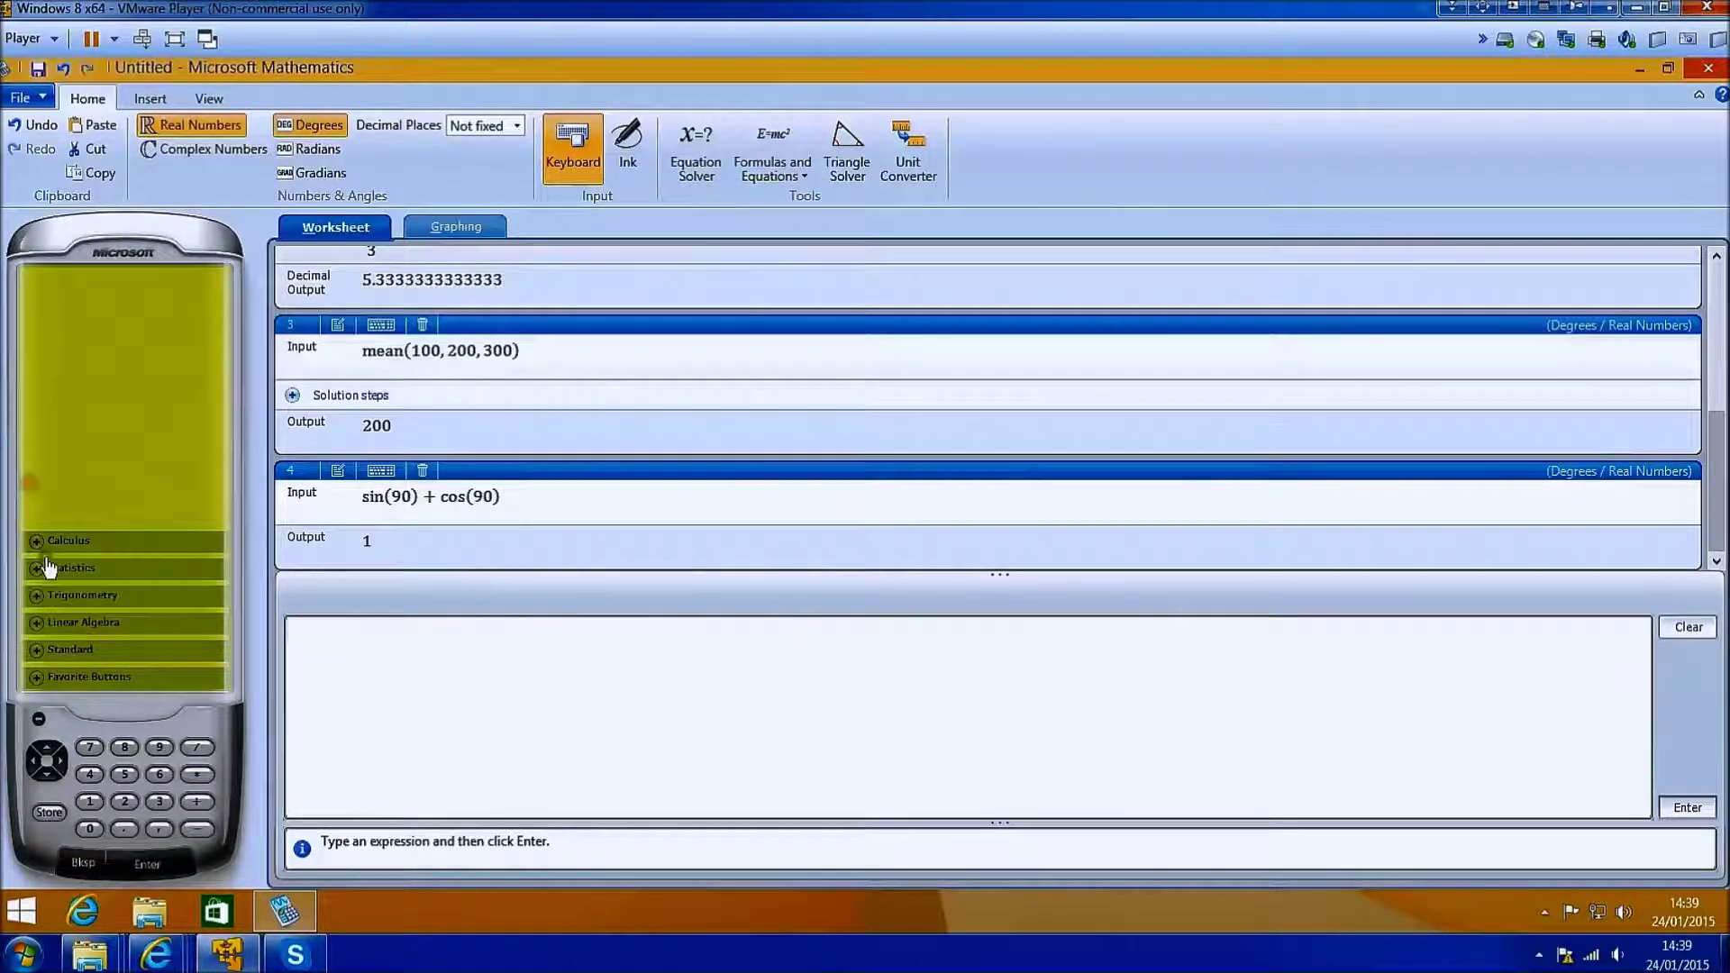
{"action": "left_click", "coordinate": [34, 621]}
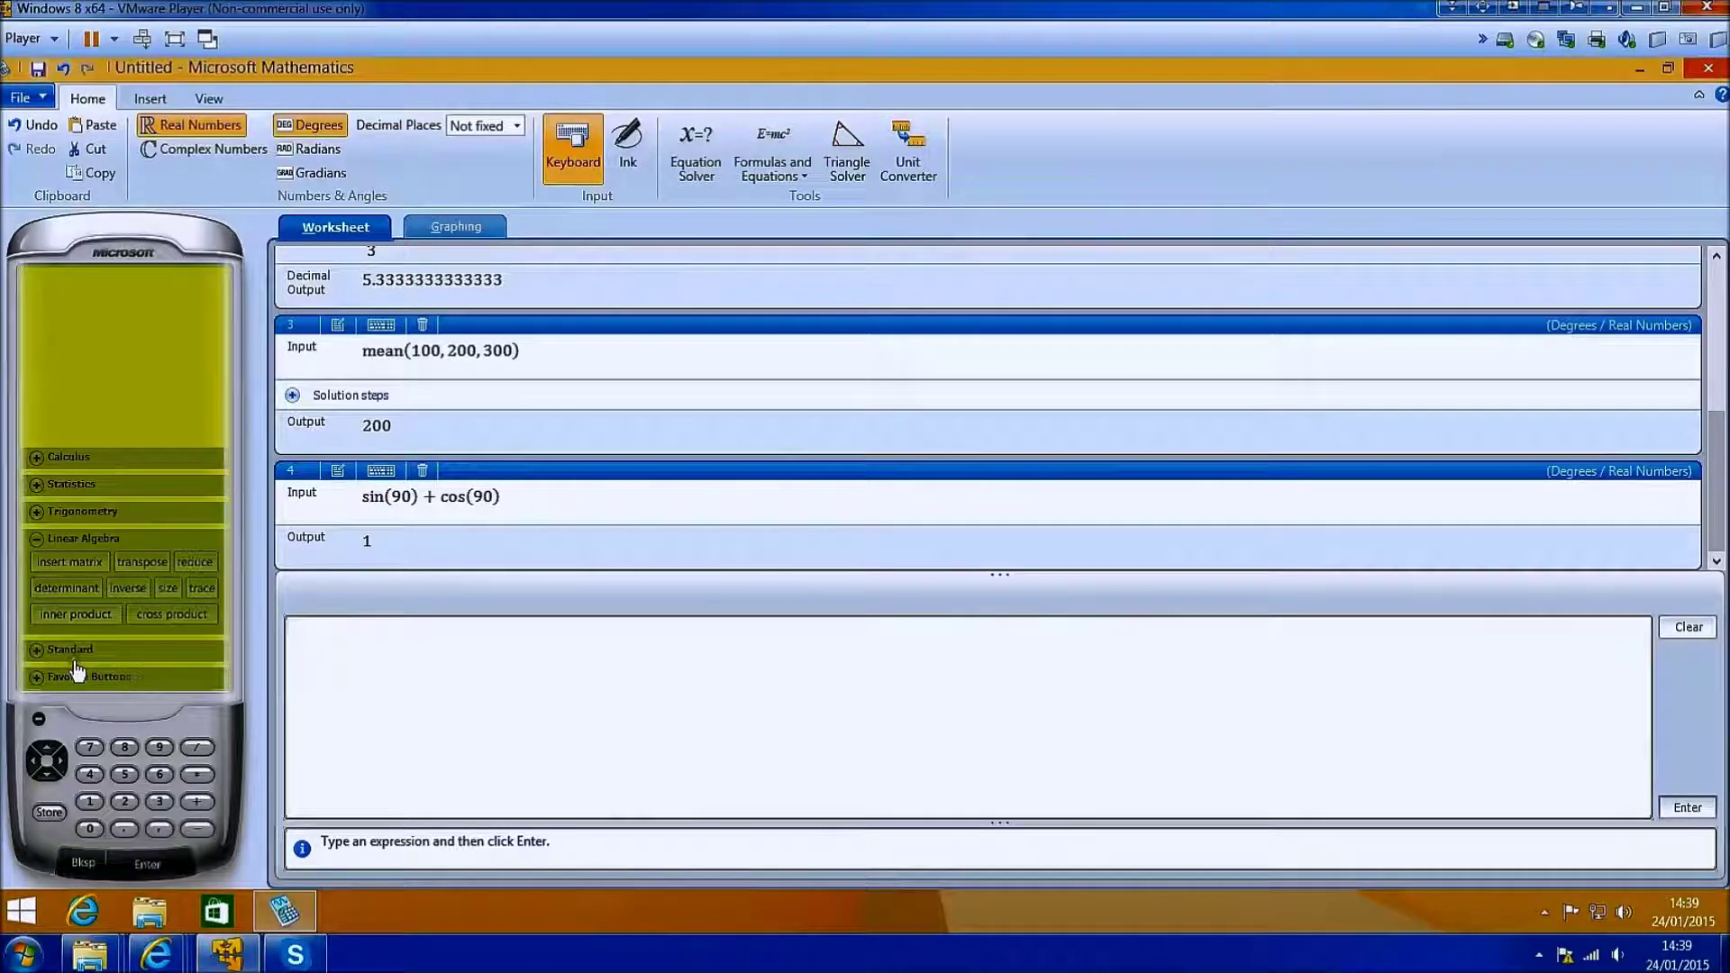
{"action": "left_click", "coordinate": [88, 556]}
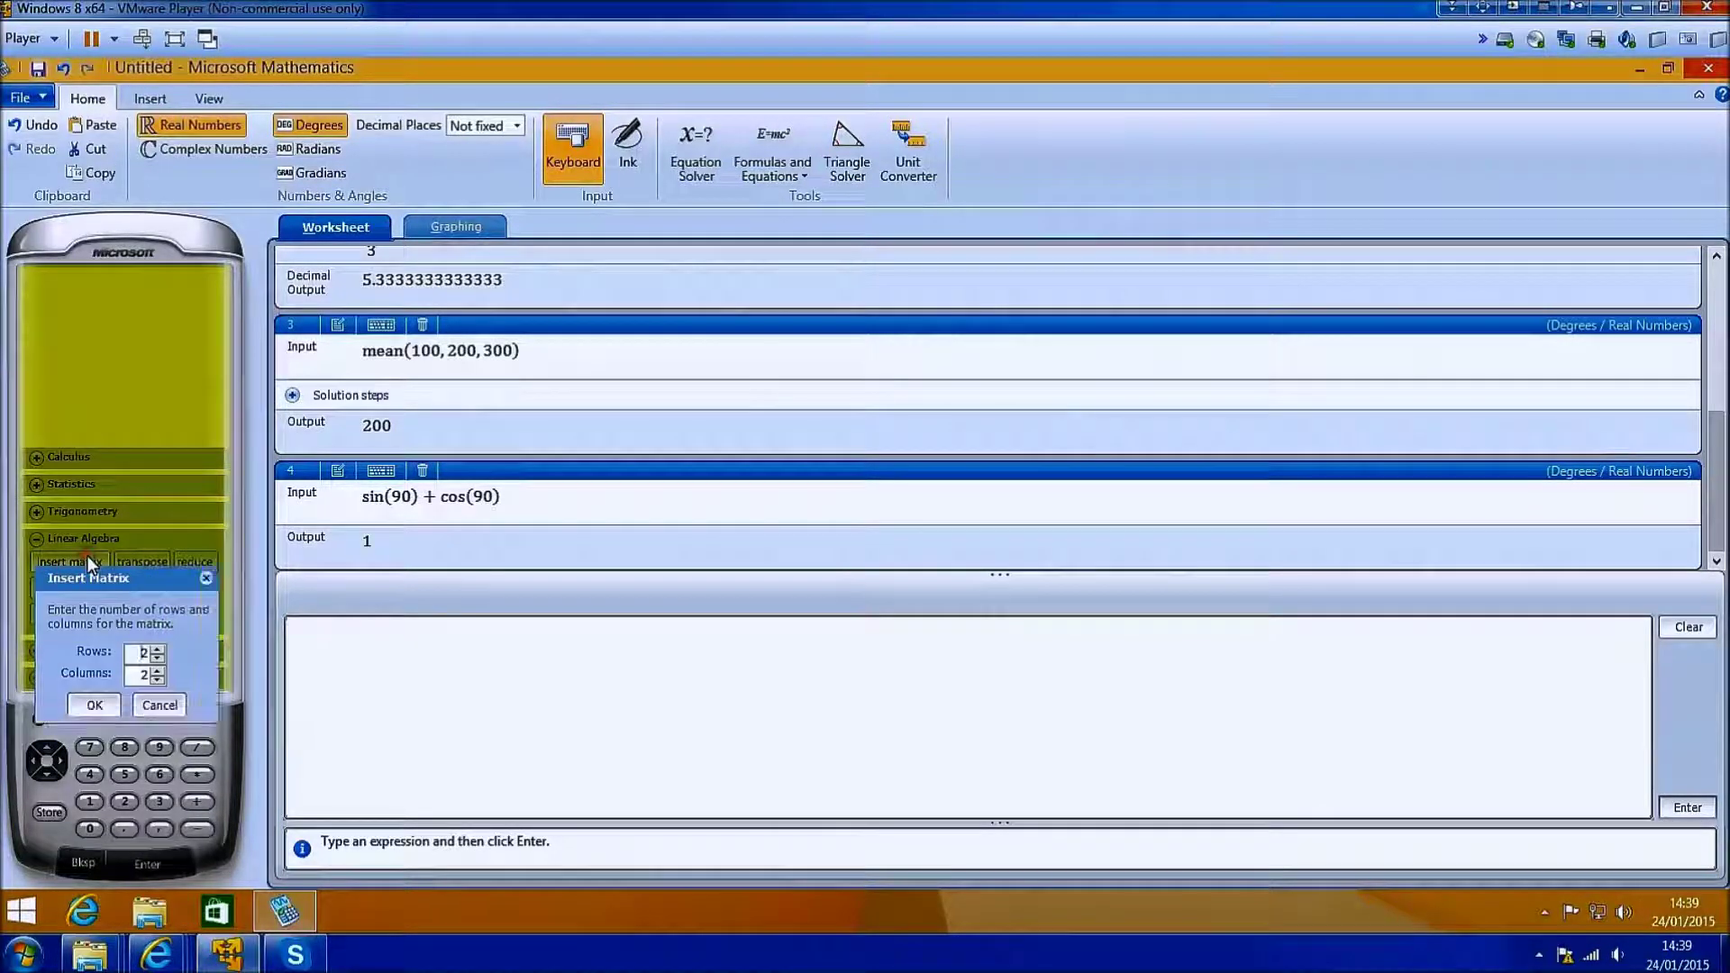
{"action": "left_click", "coordinate": [97, 703]}
{"action": "type", "text": "2 "}
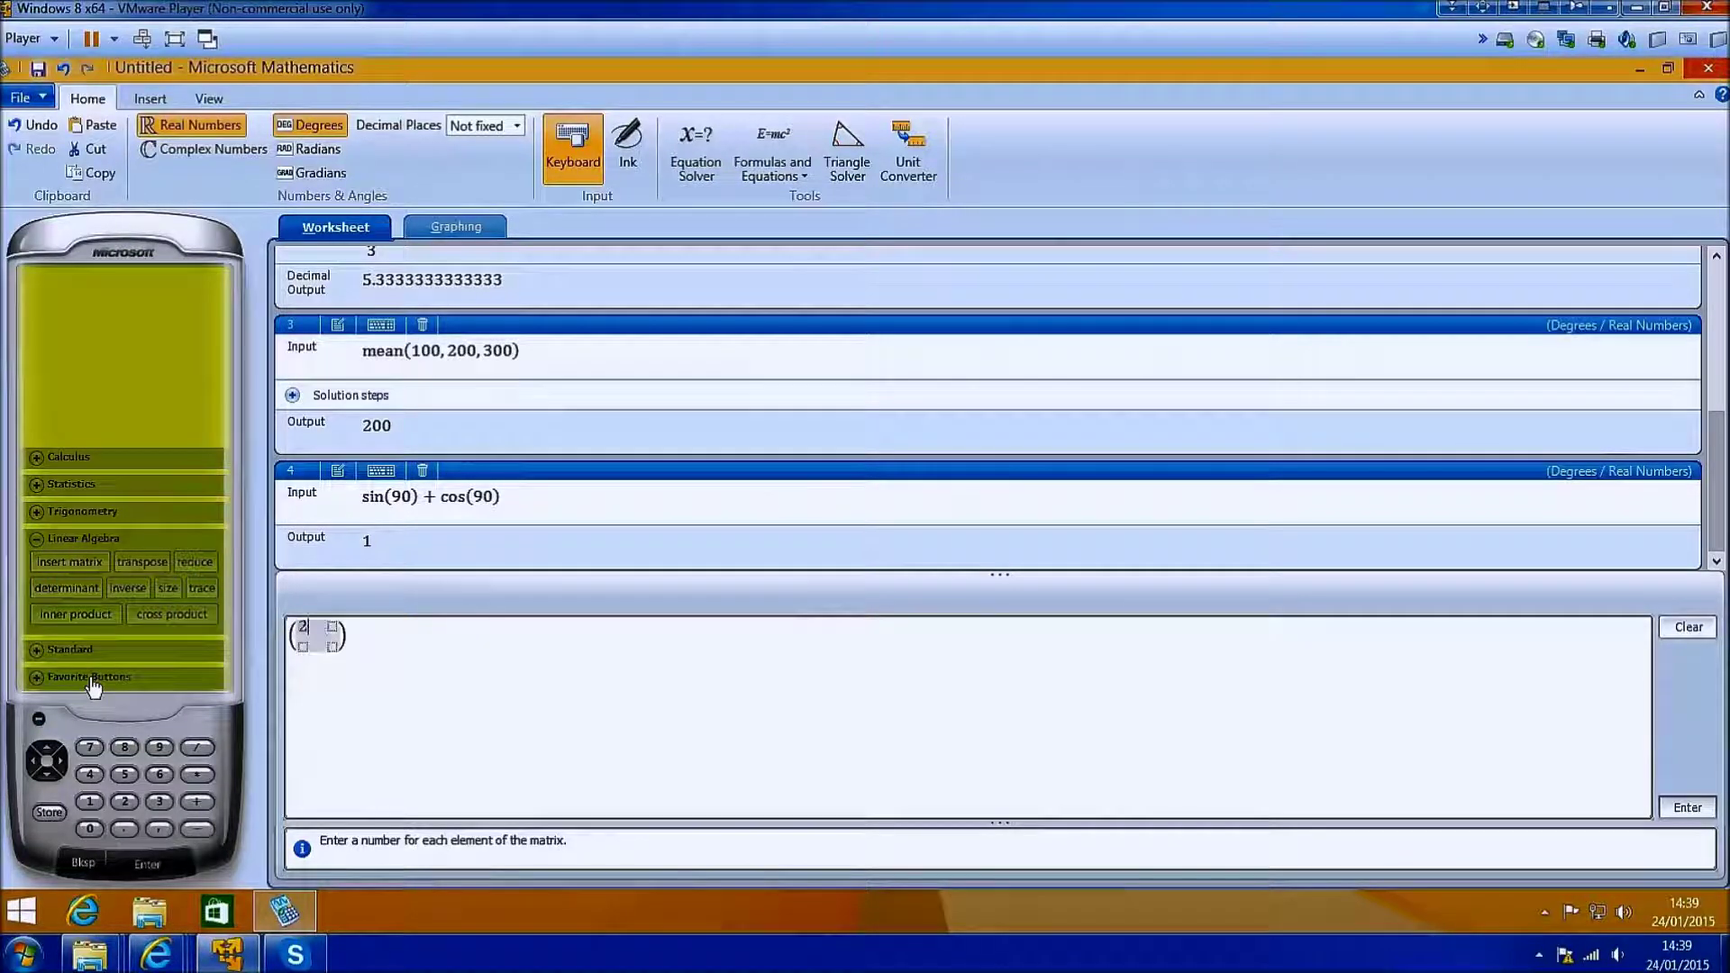
{"action": "type", "text": "2"}
{"action": "key", "text": "Tab"}
{"action": "key", "text": "Tab"}
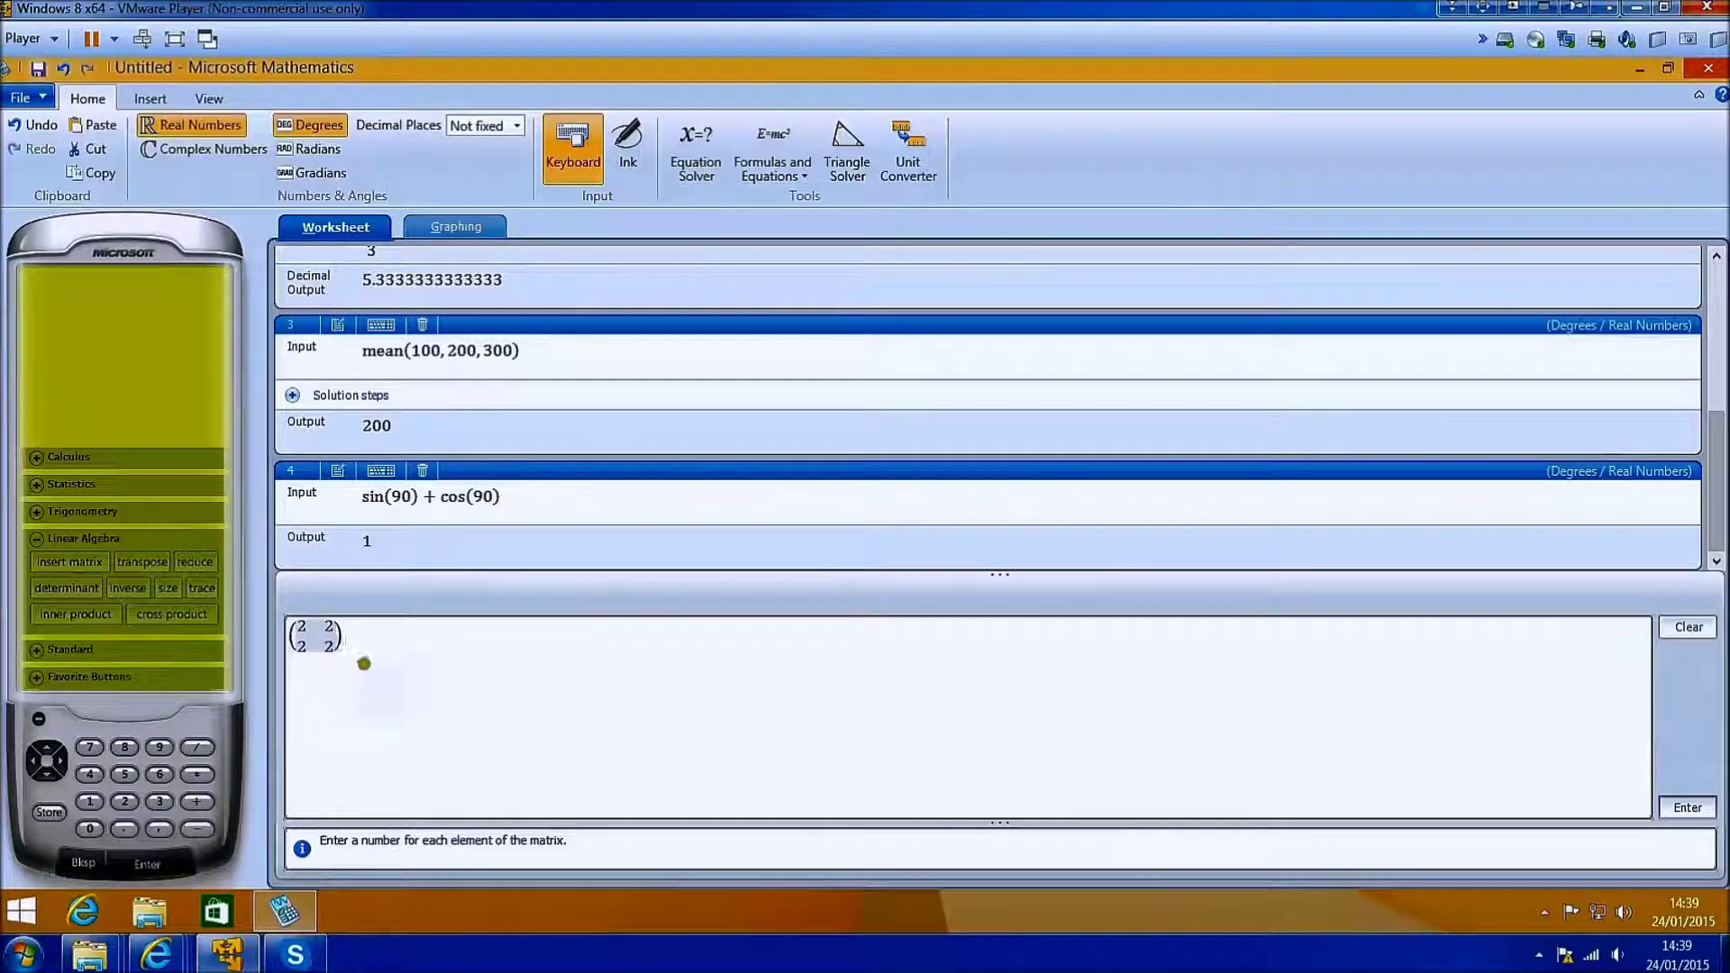
Multiply by a second 2×2 matrix of 2s, getting a matrix of 8s
{"action": "left_click", "coordinate": [93, 557]}
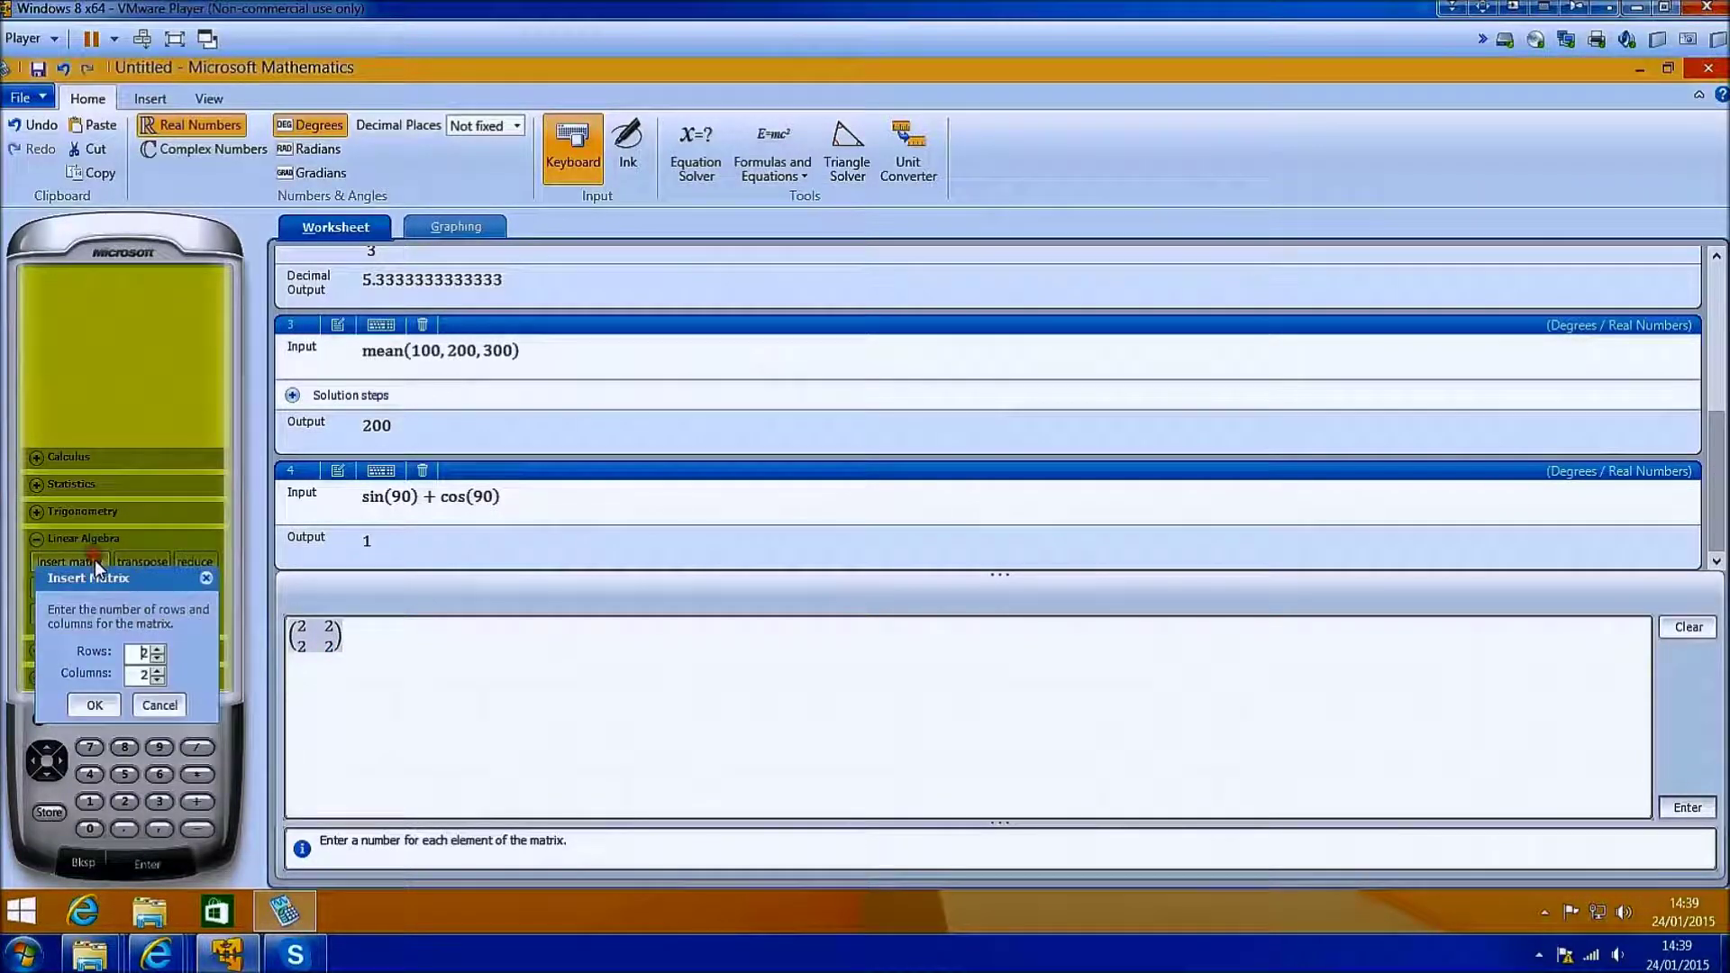
{"action": "left_click", "coordinate": [94, 704]}
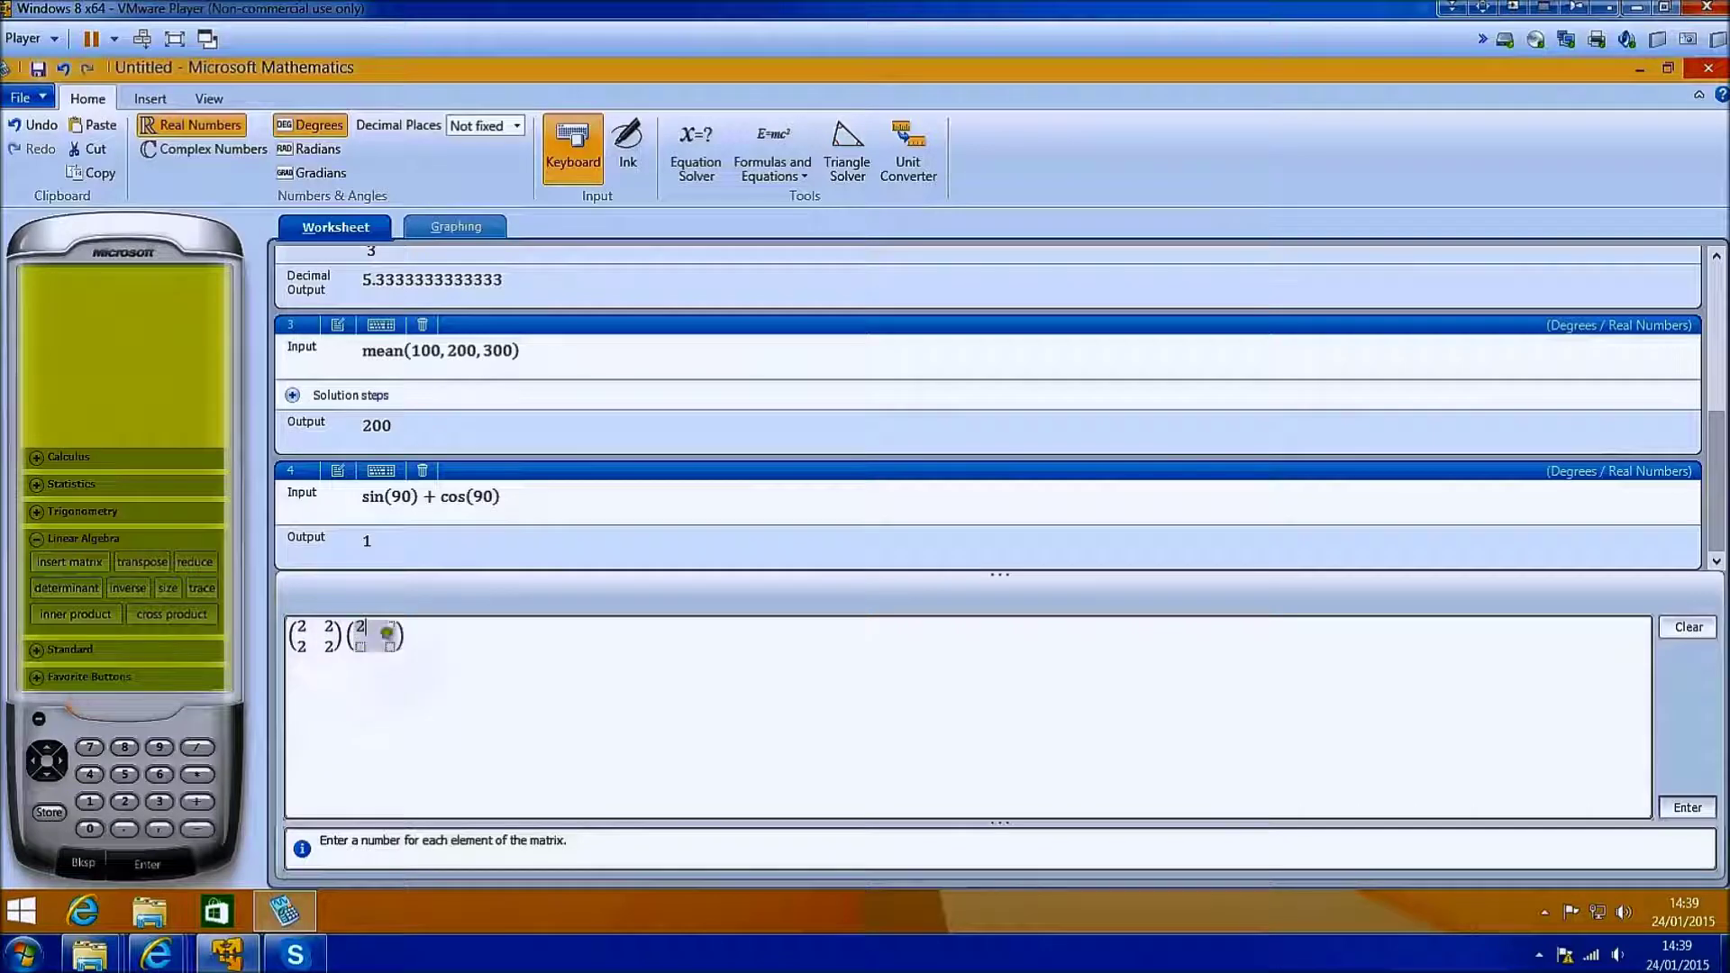
{"action": "type", "text": "2"}
{"action": "left_click", "coordinate": [359, 646]}
{"action": "type", "text": "2"}
{"action": "left_click", "coordinate": [389, 646]}
{"action": "type", "text": "2"}
{"action": "key", "text": "Return"}
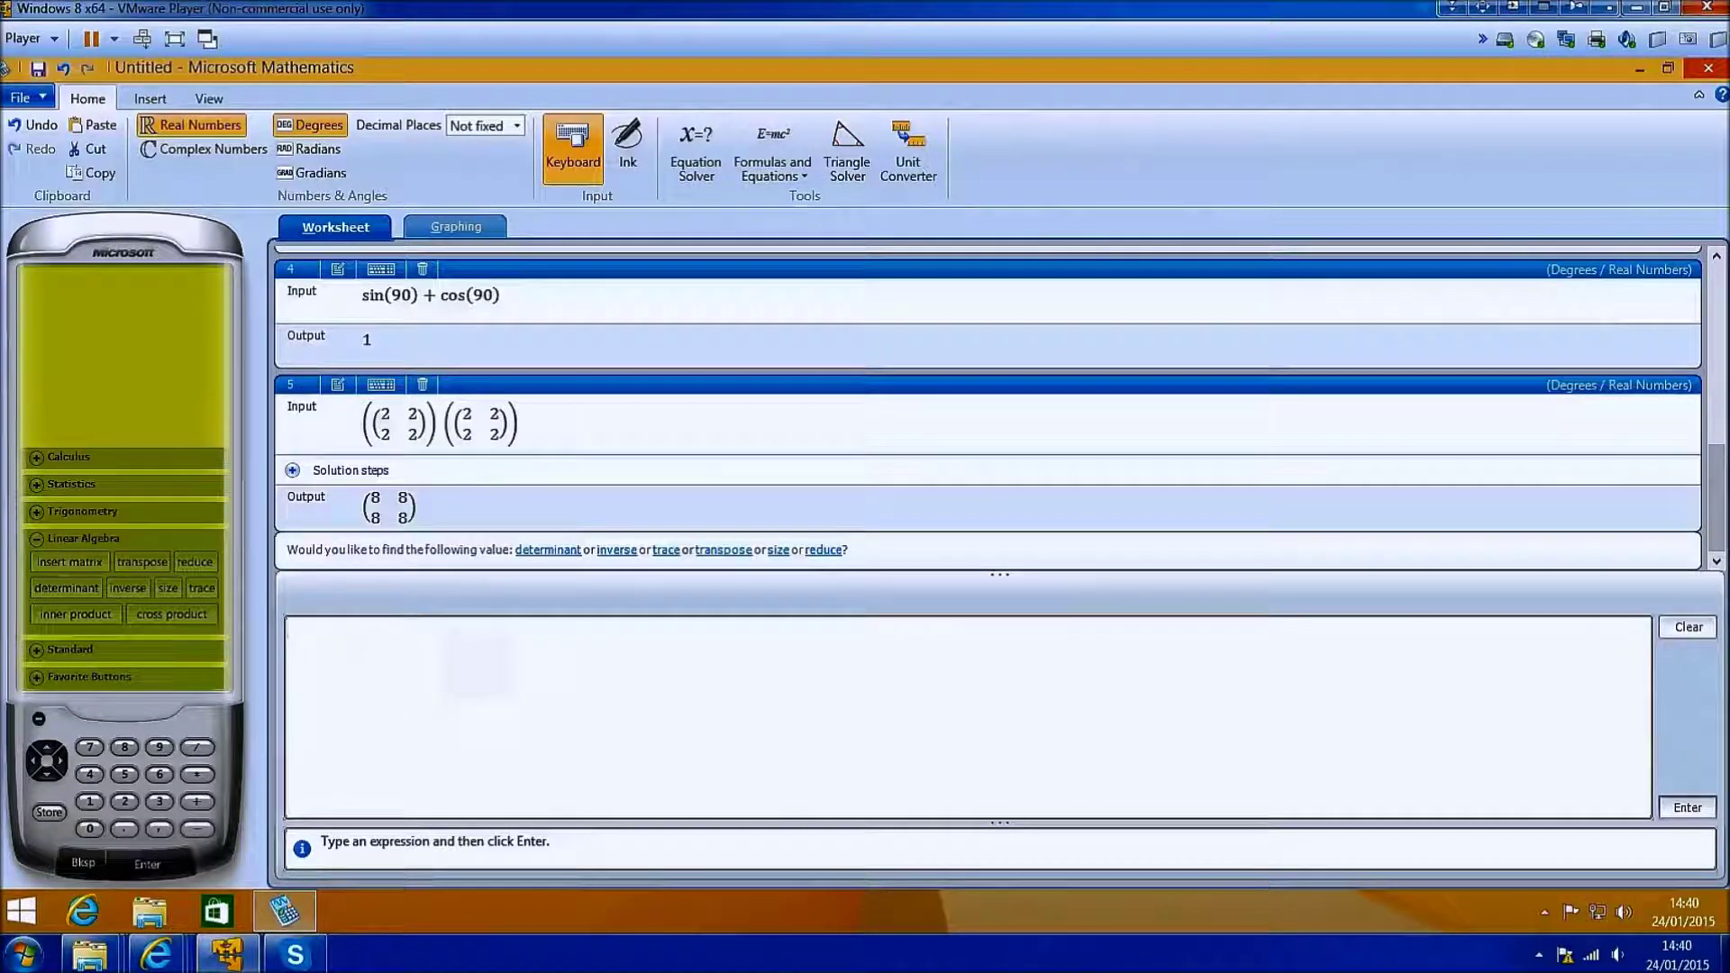
Collapse Linear Algebra and expand the Standard and Favorite Buttons groups
{"action": "left_click", "coordinate": [31, 541]}
{"action": "left_click", "coordinate": [39, 649]}
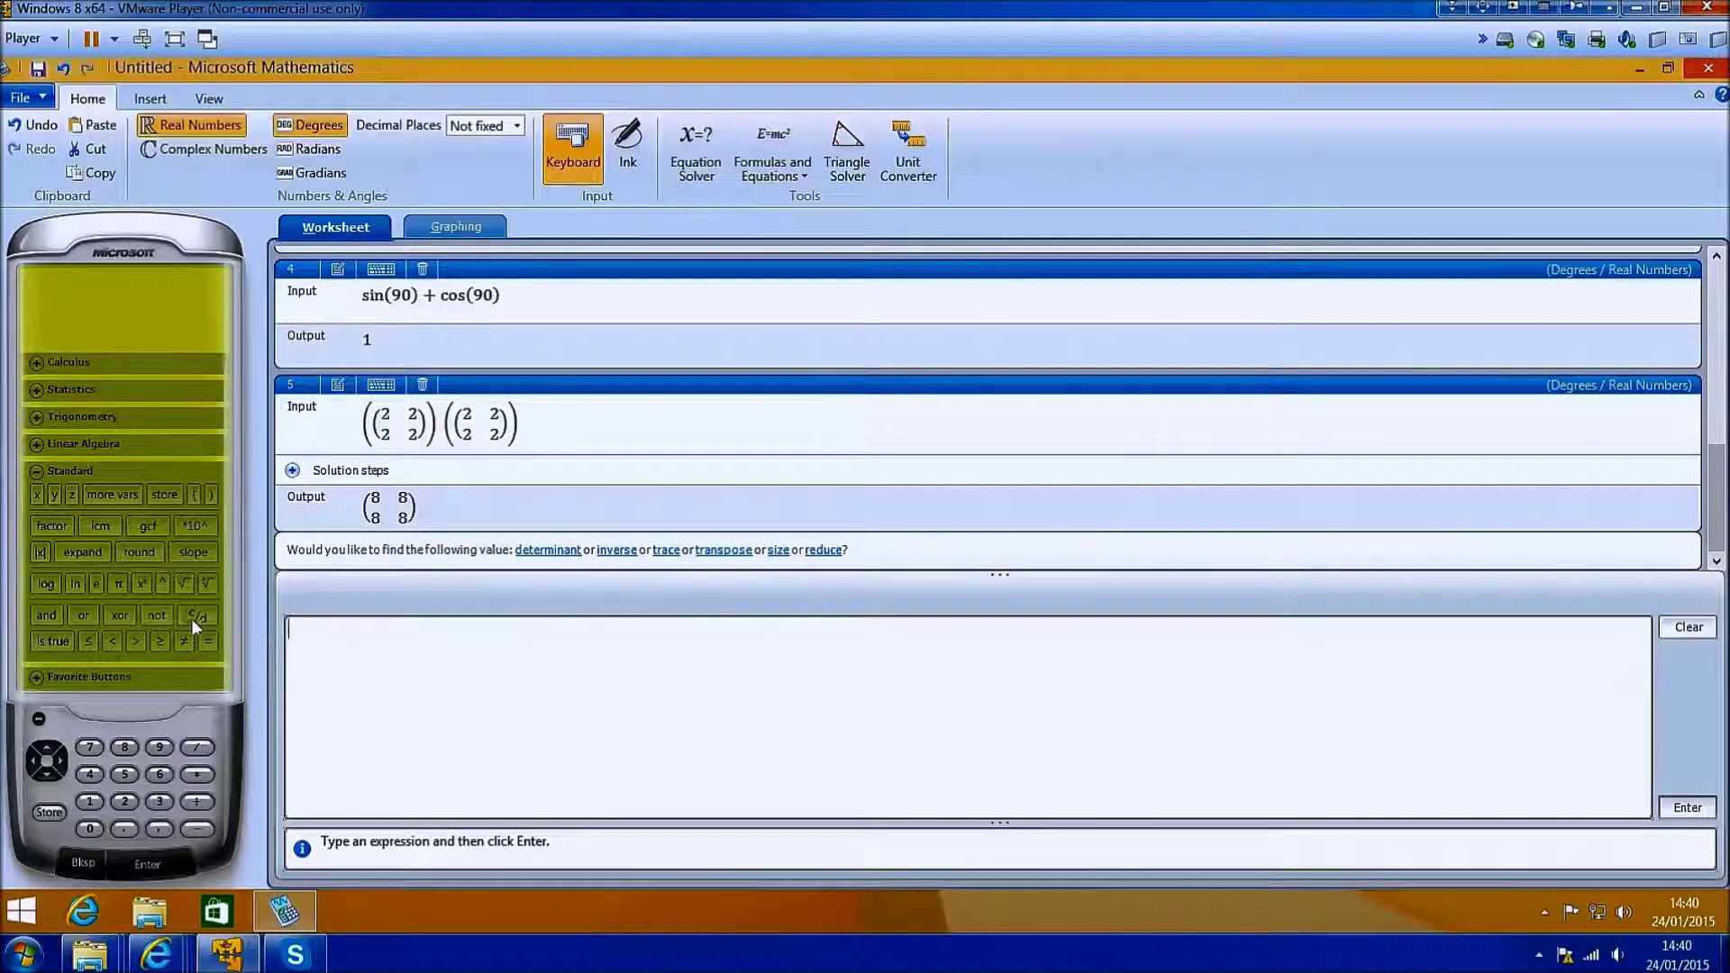
{"action": "left_click", "coordinate": [35, 680]}
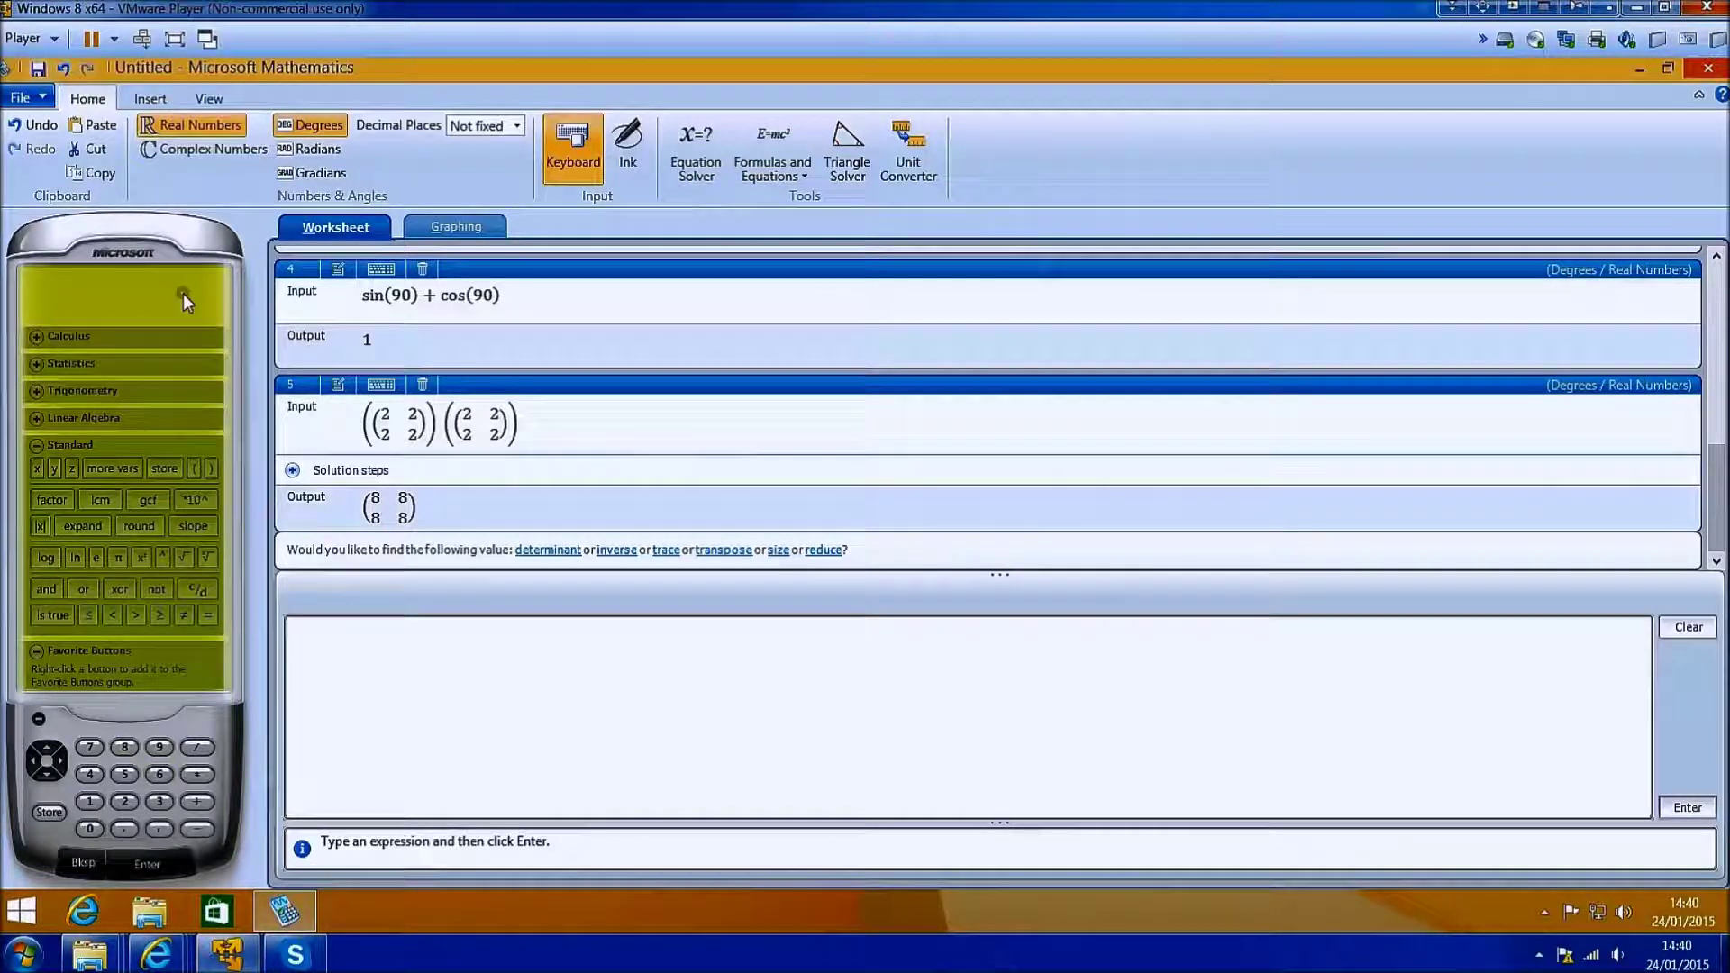
Graph y = 2x^5 − 82x + 65x^3 and y = 2x together on the Graphing tab
{"action": "left_click", "coordinate": [471, 229]}
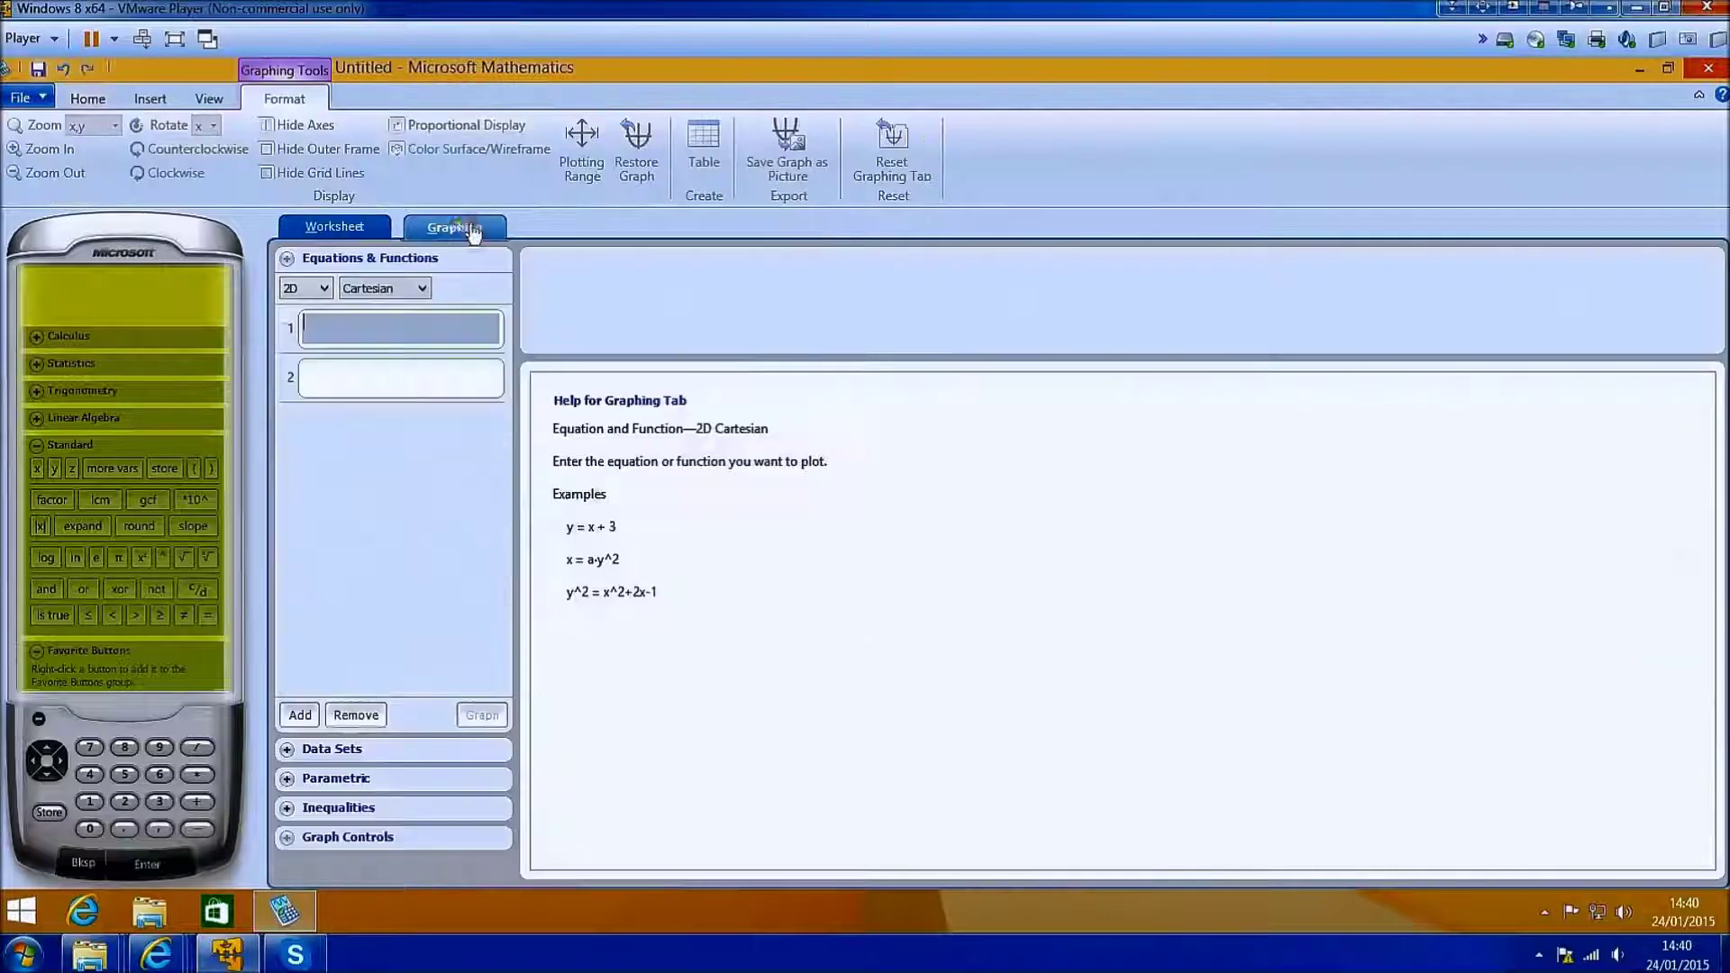
{"action": "left_click", "coordinate": [360, 348]}
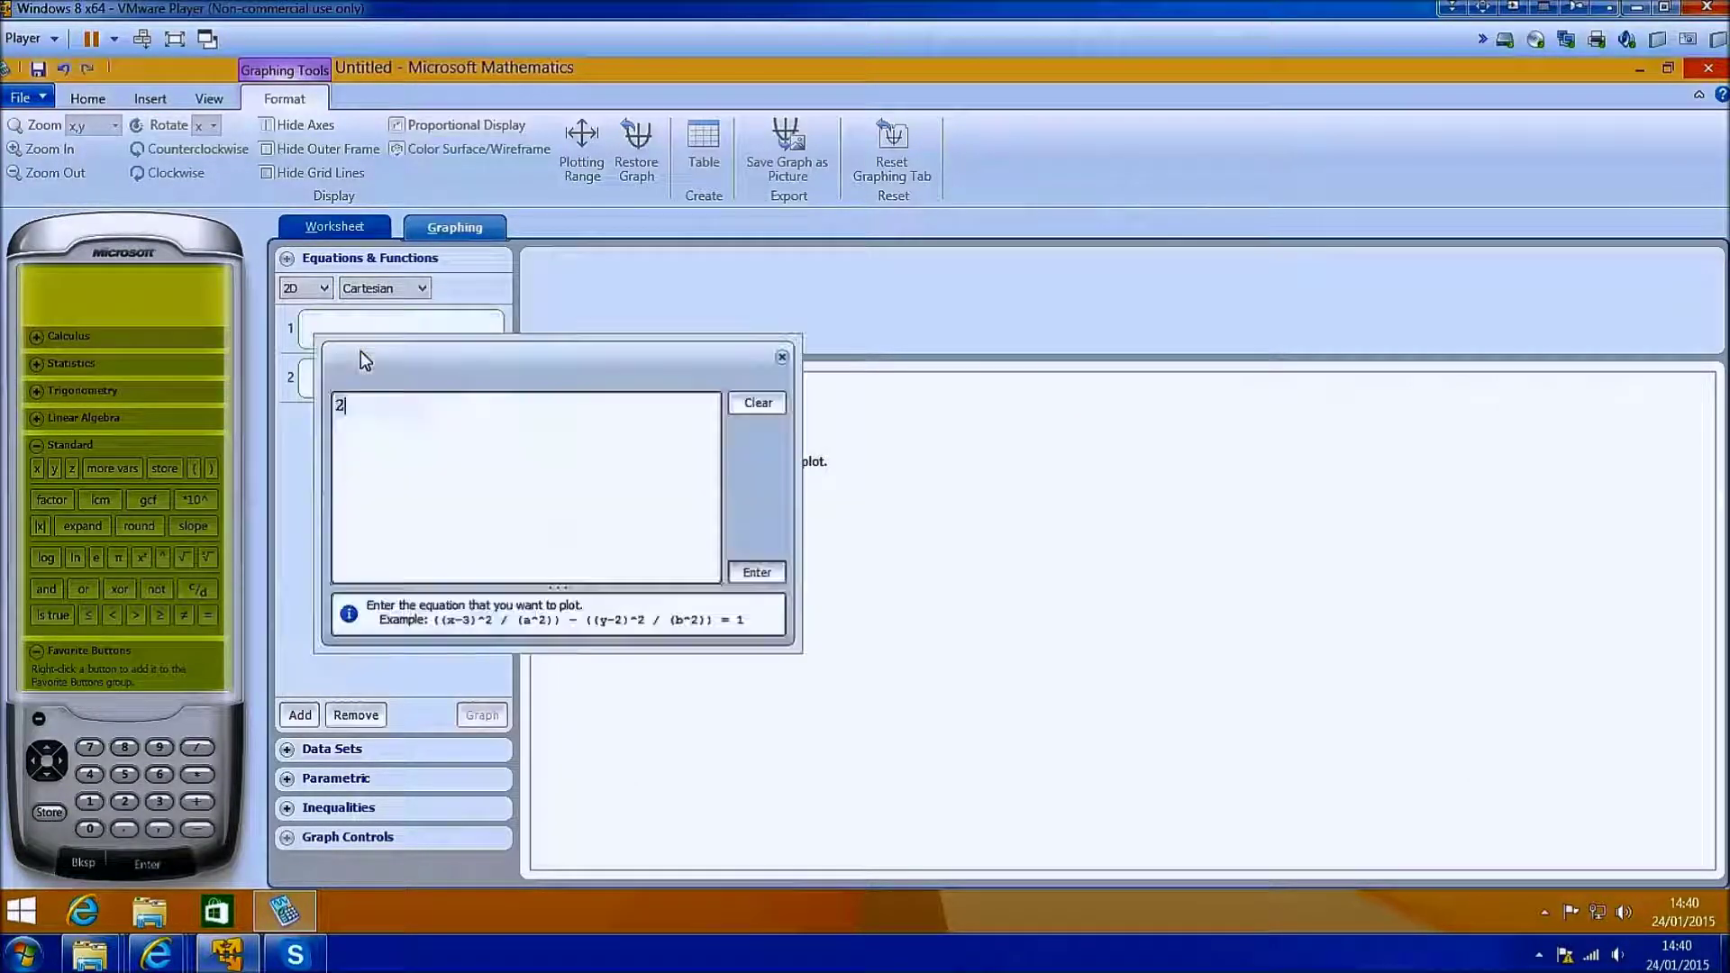
{"action": "type", "text": "2x^5"}
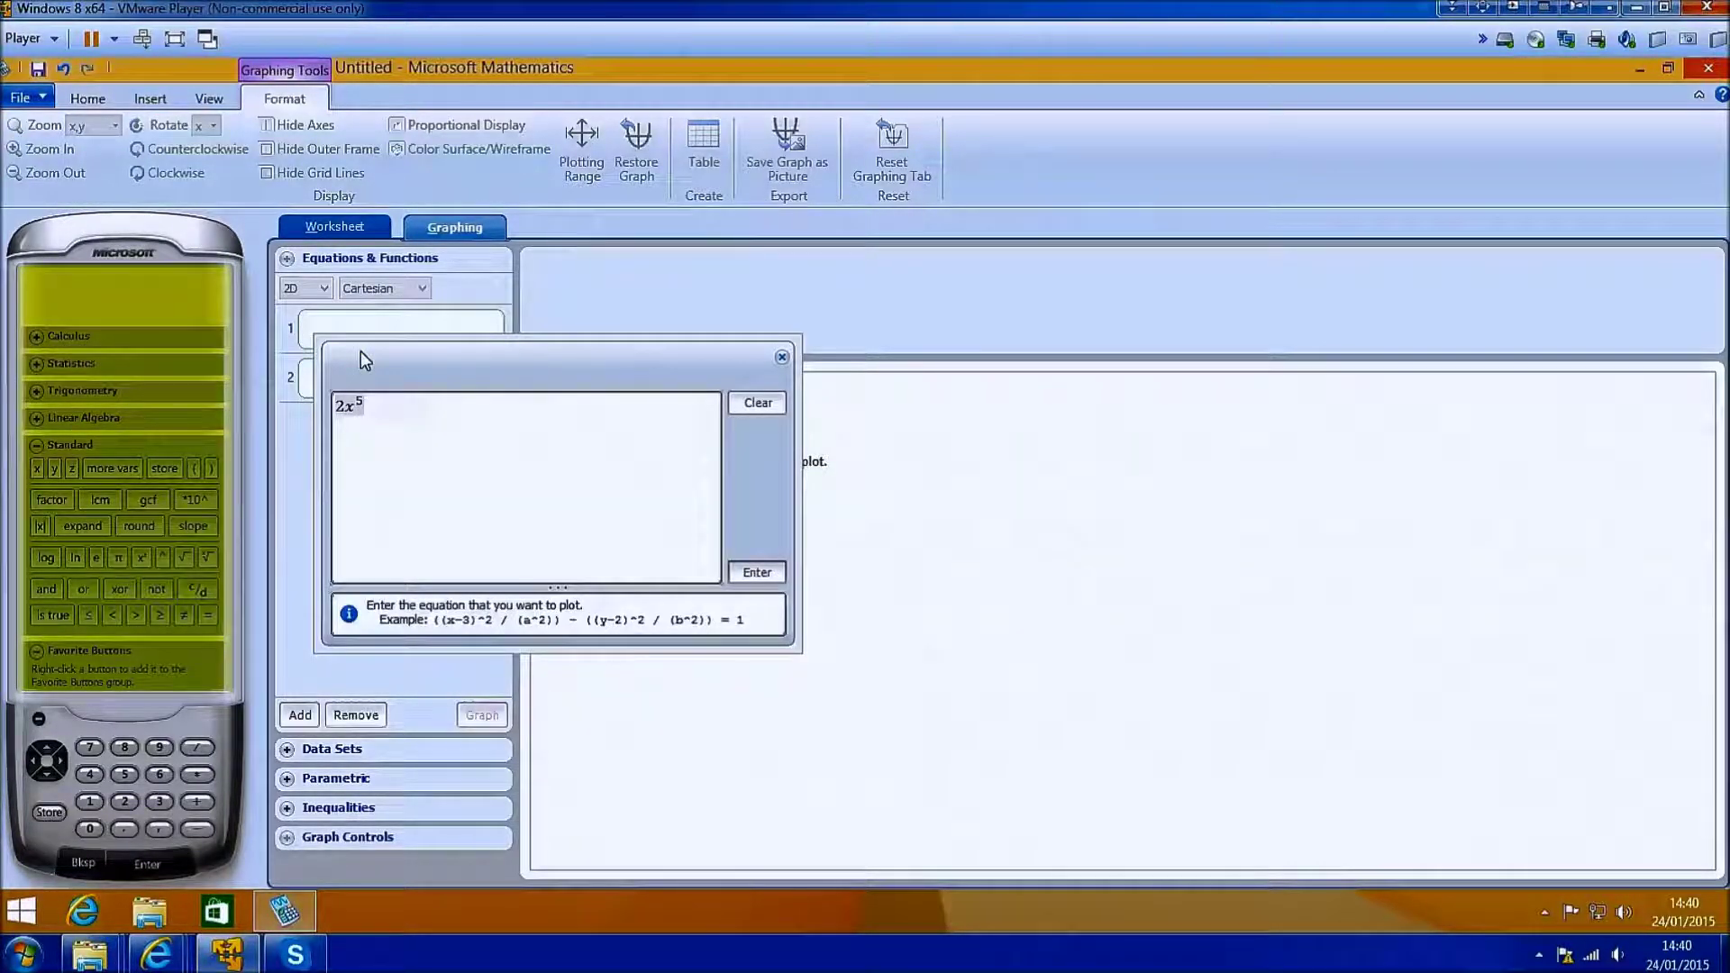
{"action": "type", "text": "-82x+"}
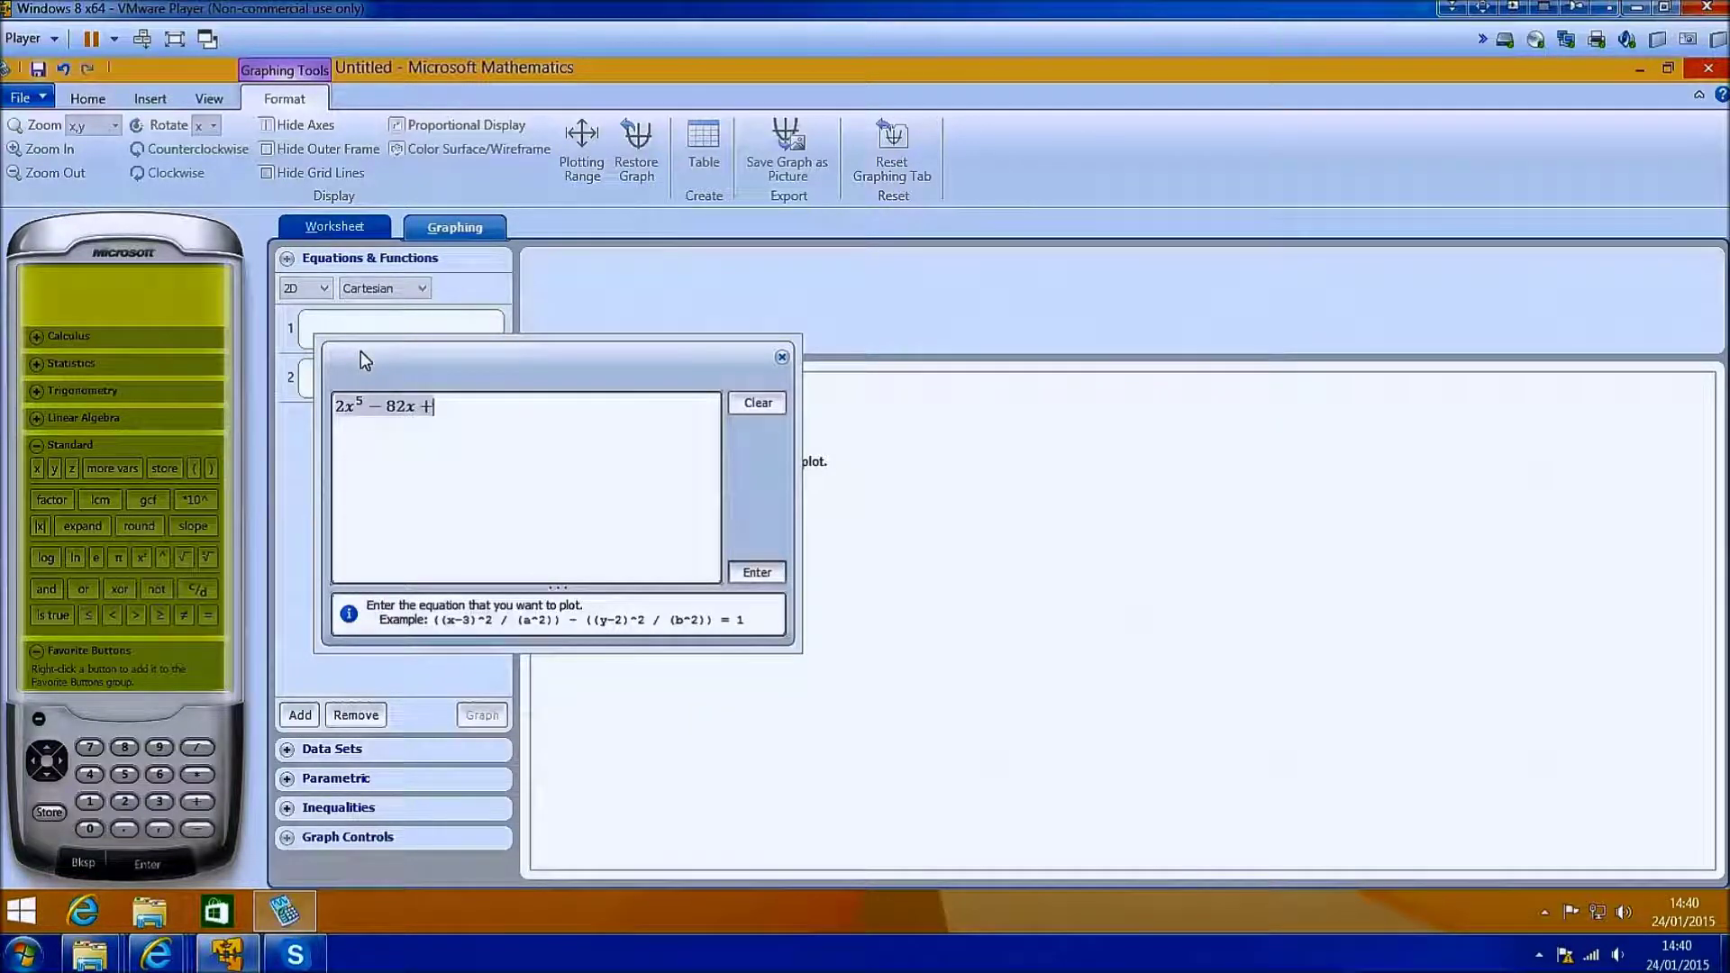
{"action": "type", "text": "65x^3"}
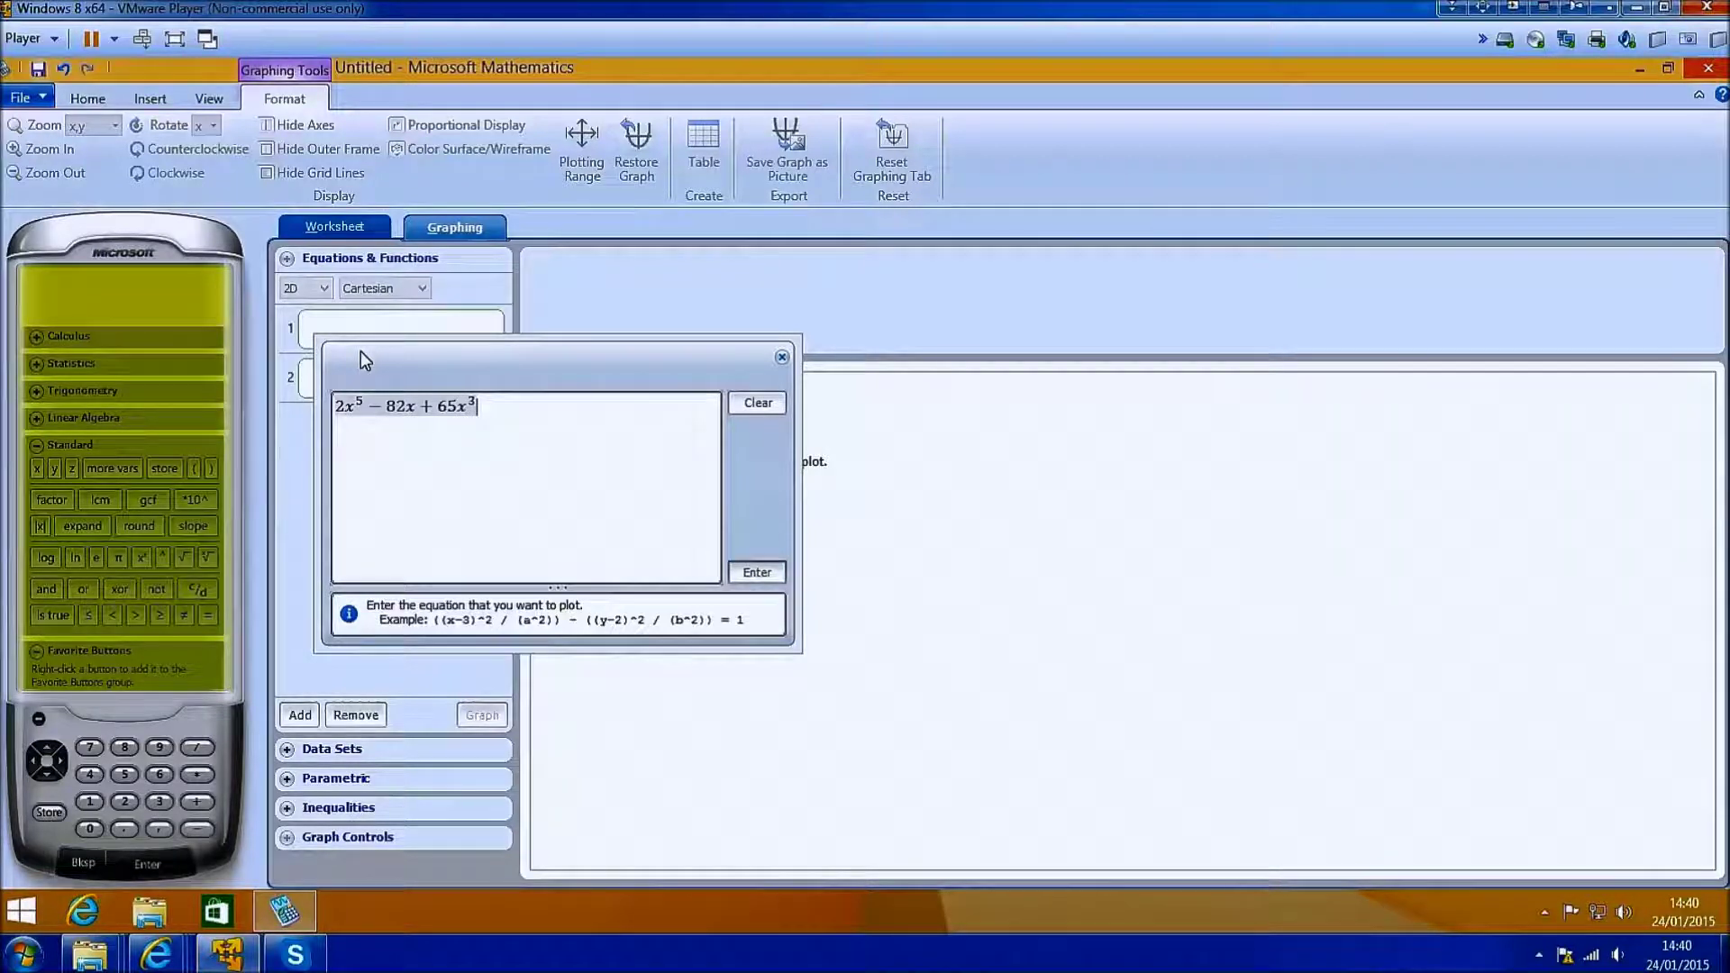
{"action": "left_click", "coordinate": [761, 570]}
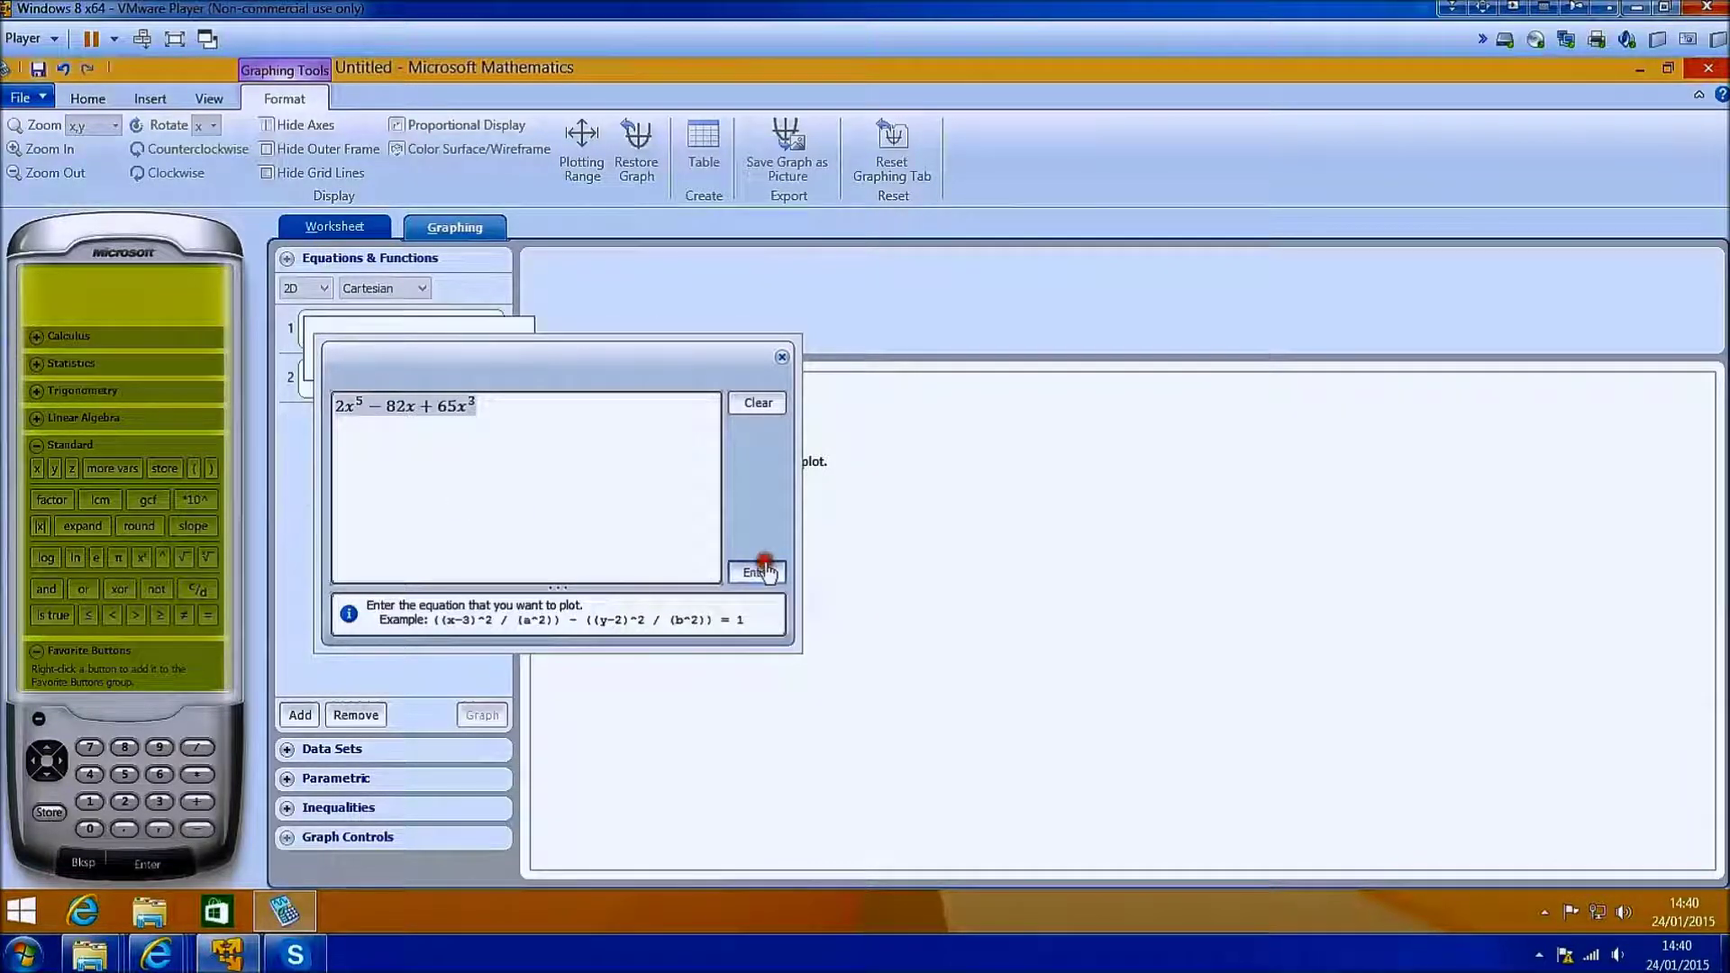
{"action": "left_click", "coordinate": [403, 385]}
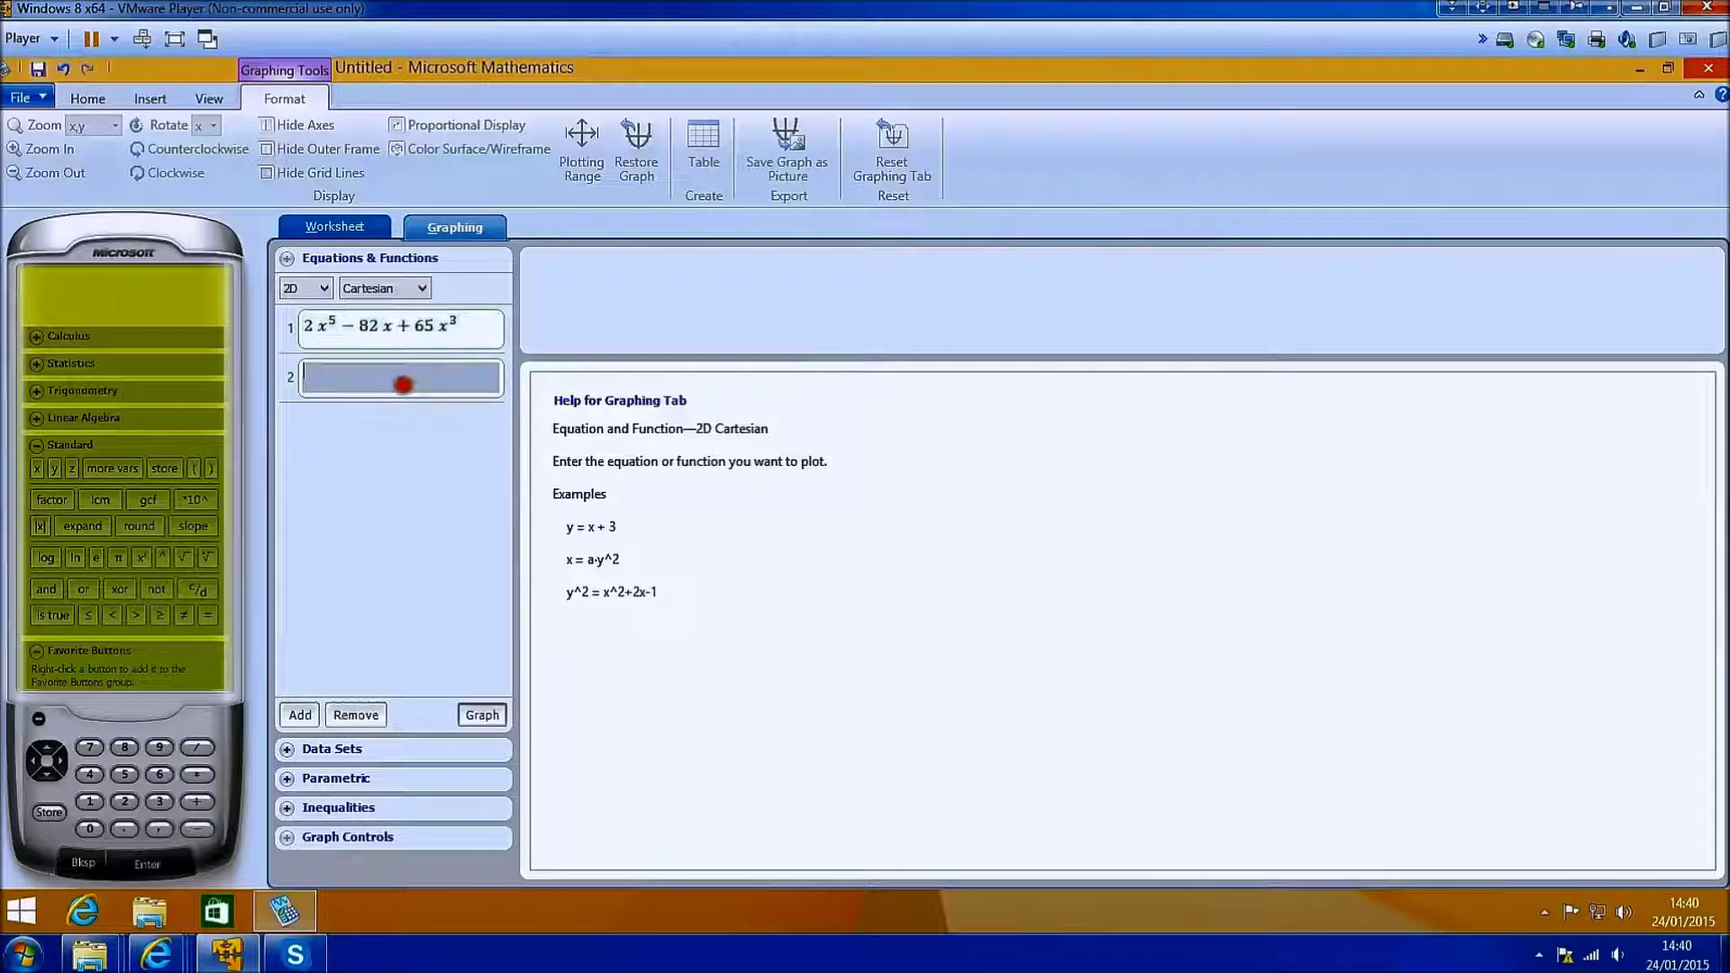
{"action": "type", "text": "2 x"}
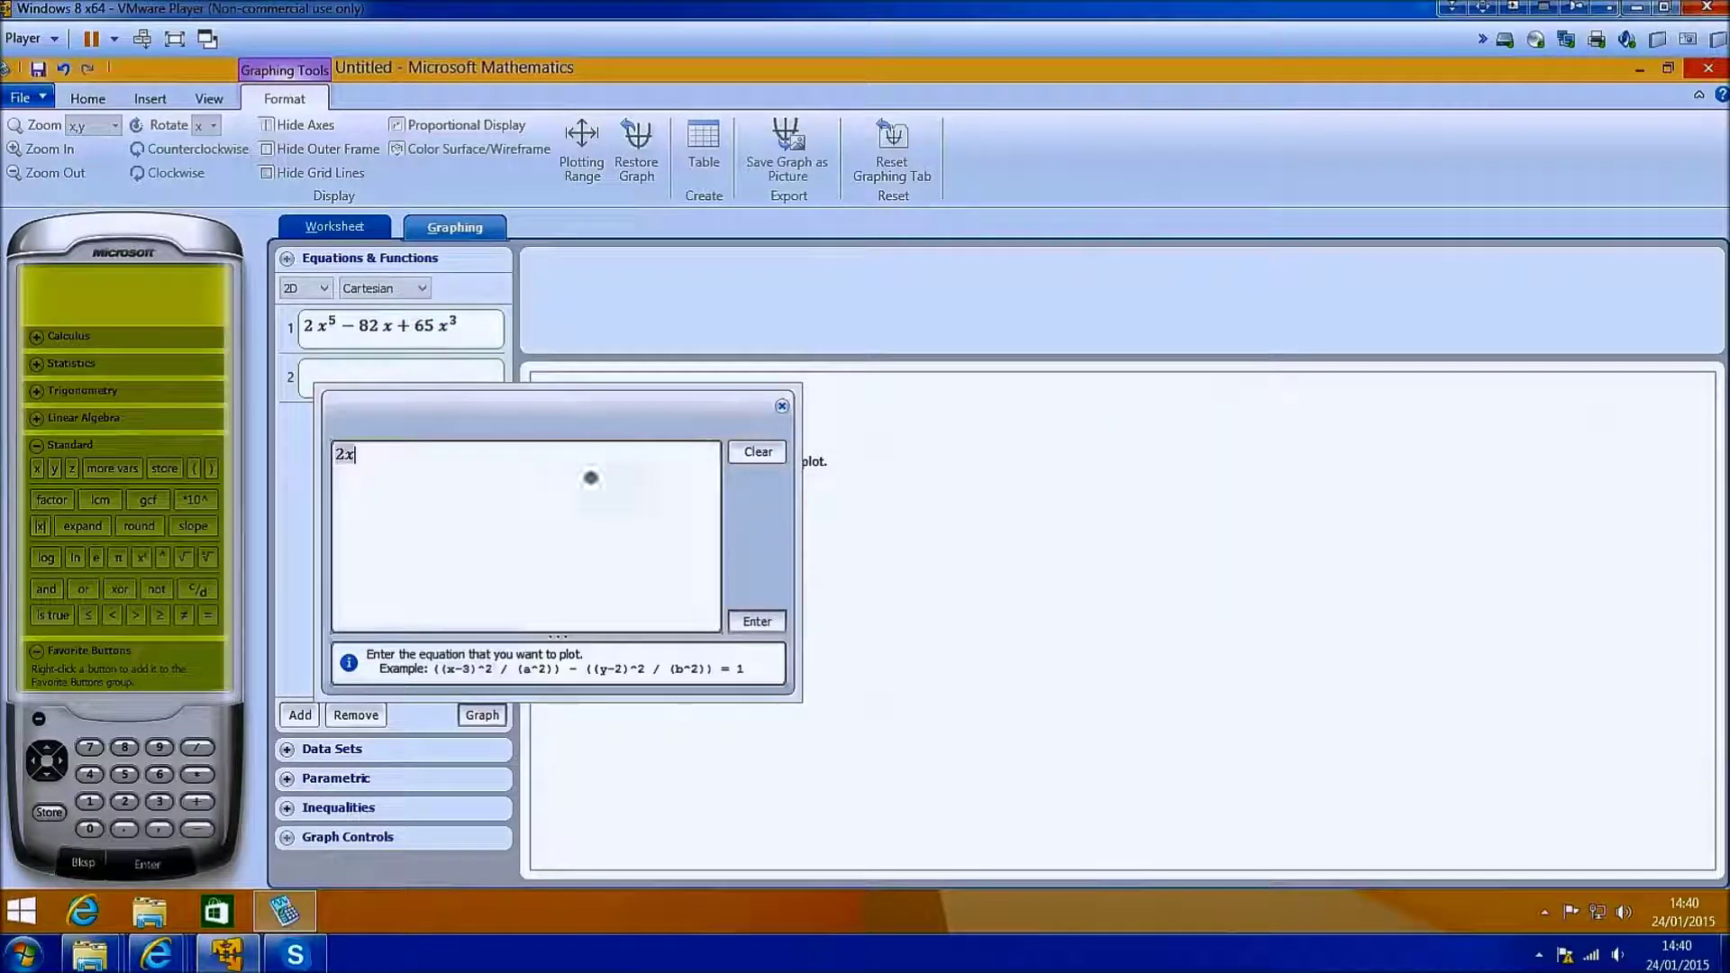
{"action": "left_click", "coordinate": [757, 620]}
{"action": "left_click", "coordinate": [497, 711]}
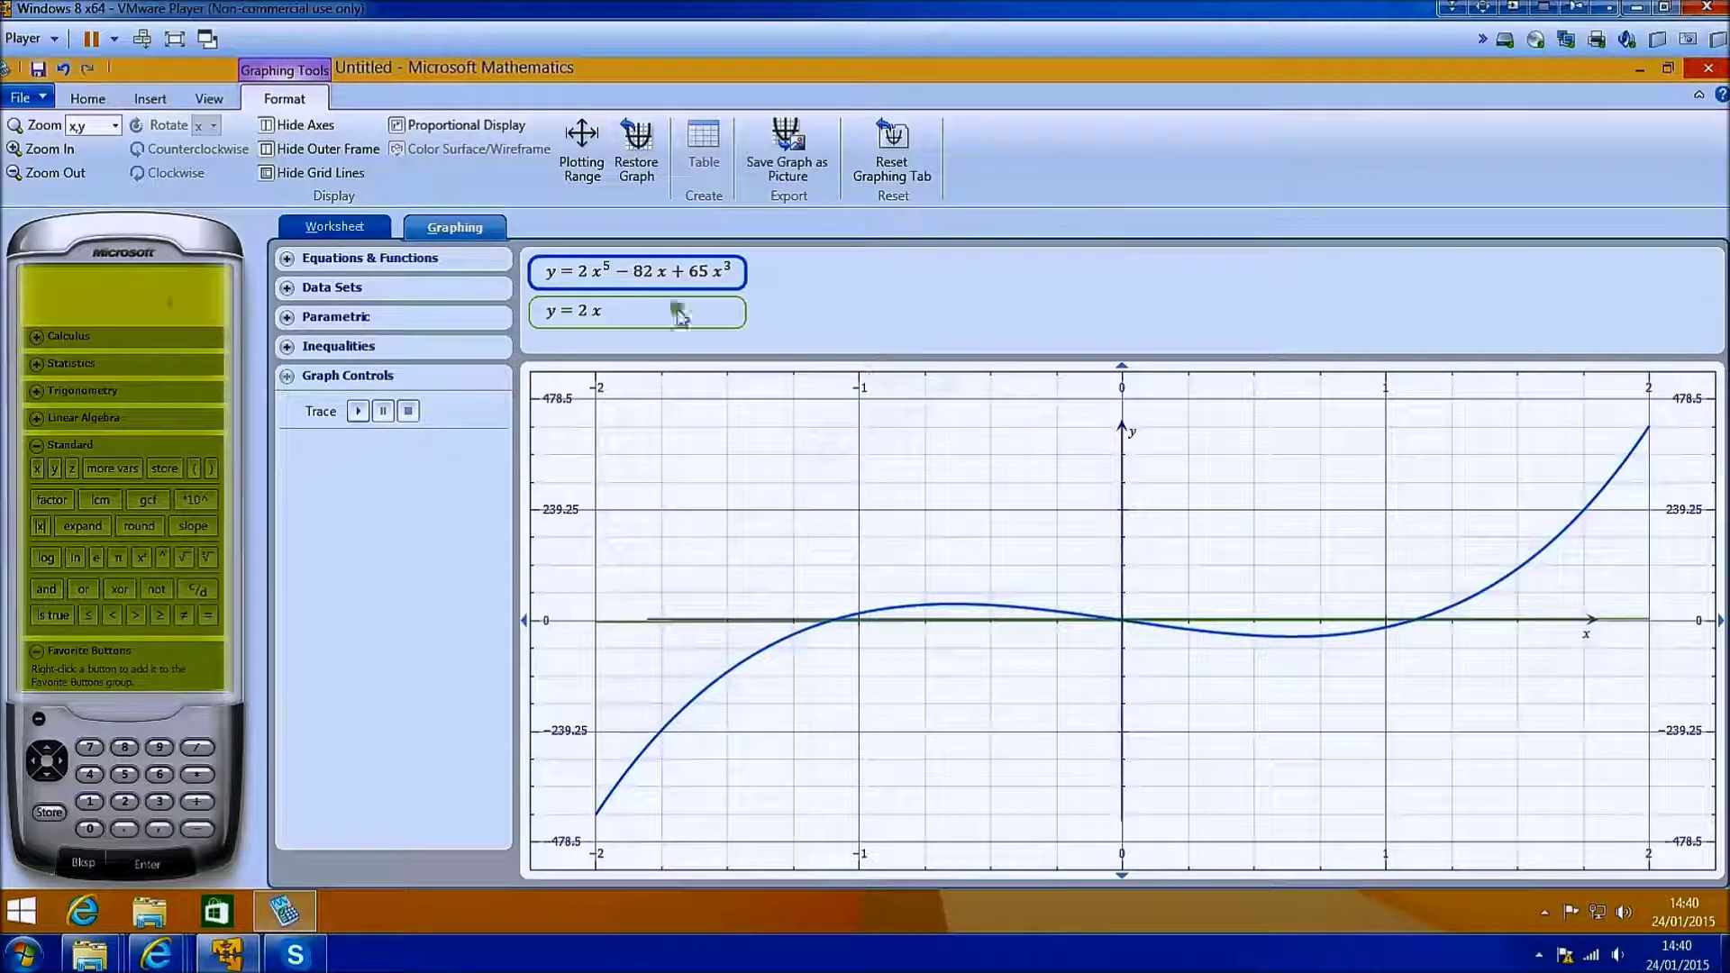
{"action": "left_click", "coordinate": [226, 103]}
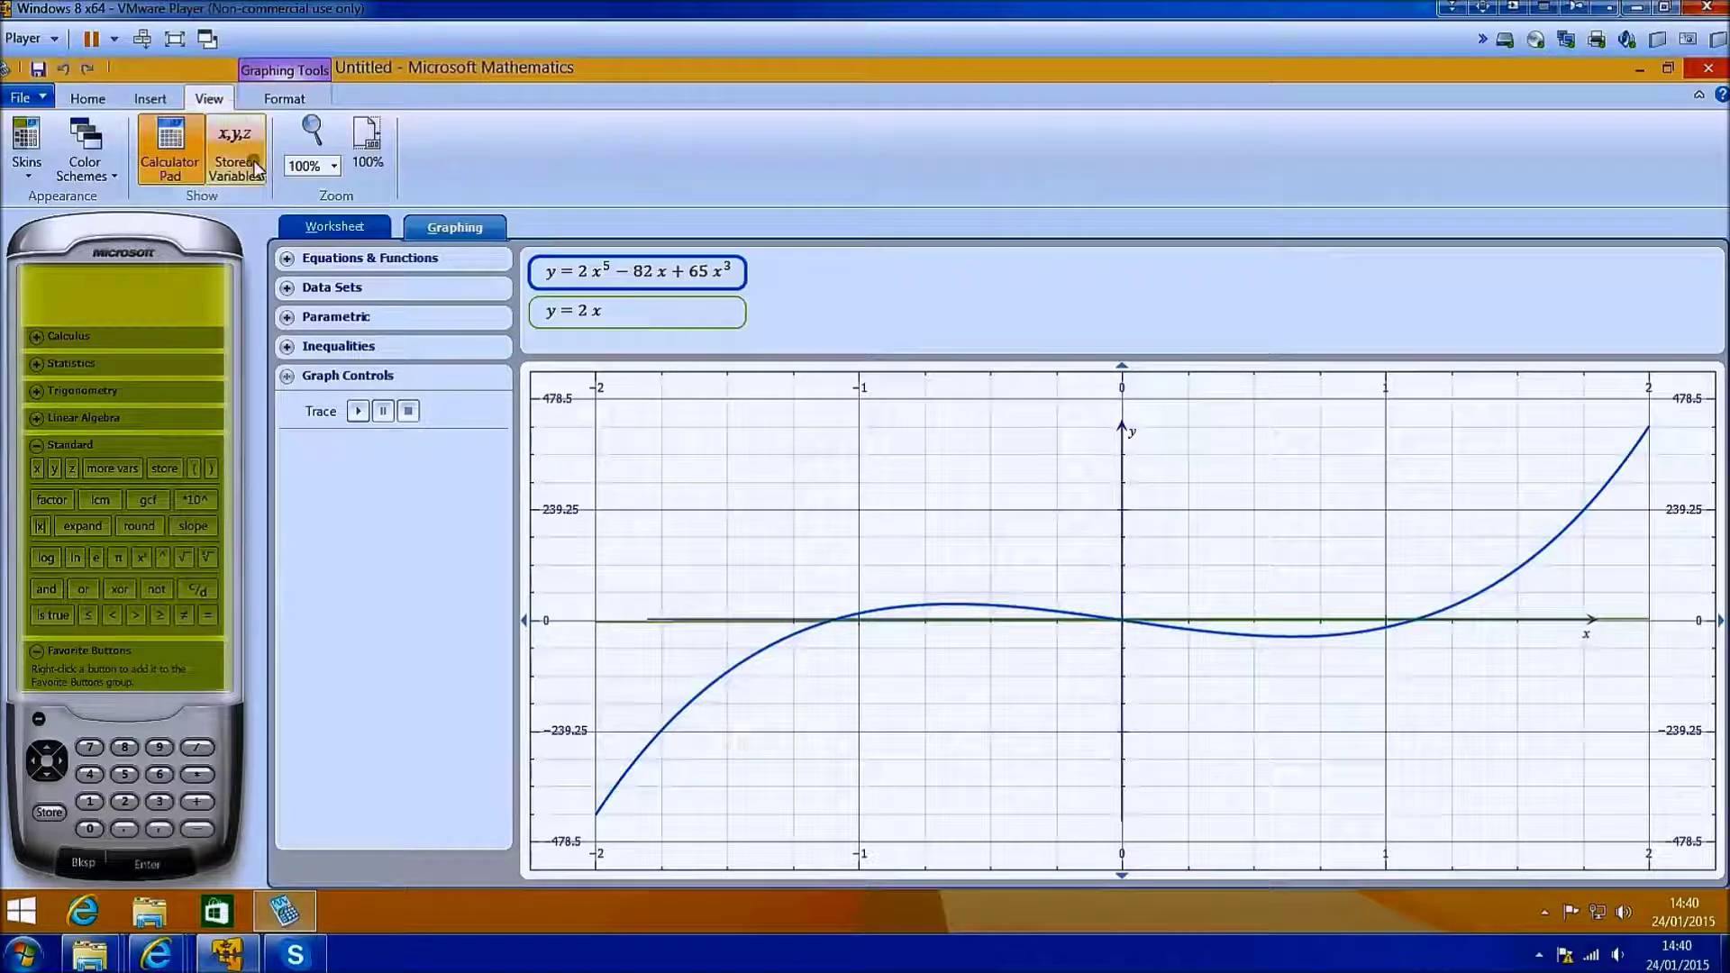
Open the Unit Converter and set Length to convert millimeters to inches
{"action": "left_click", "coordinate": [87, 99]}
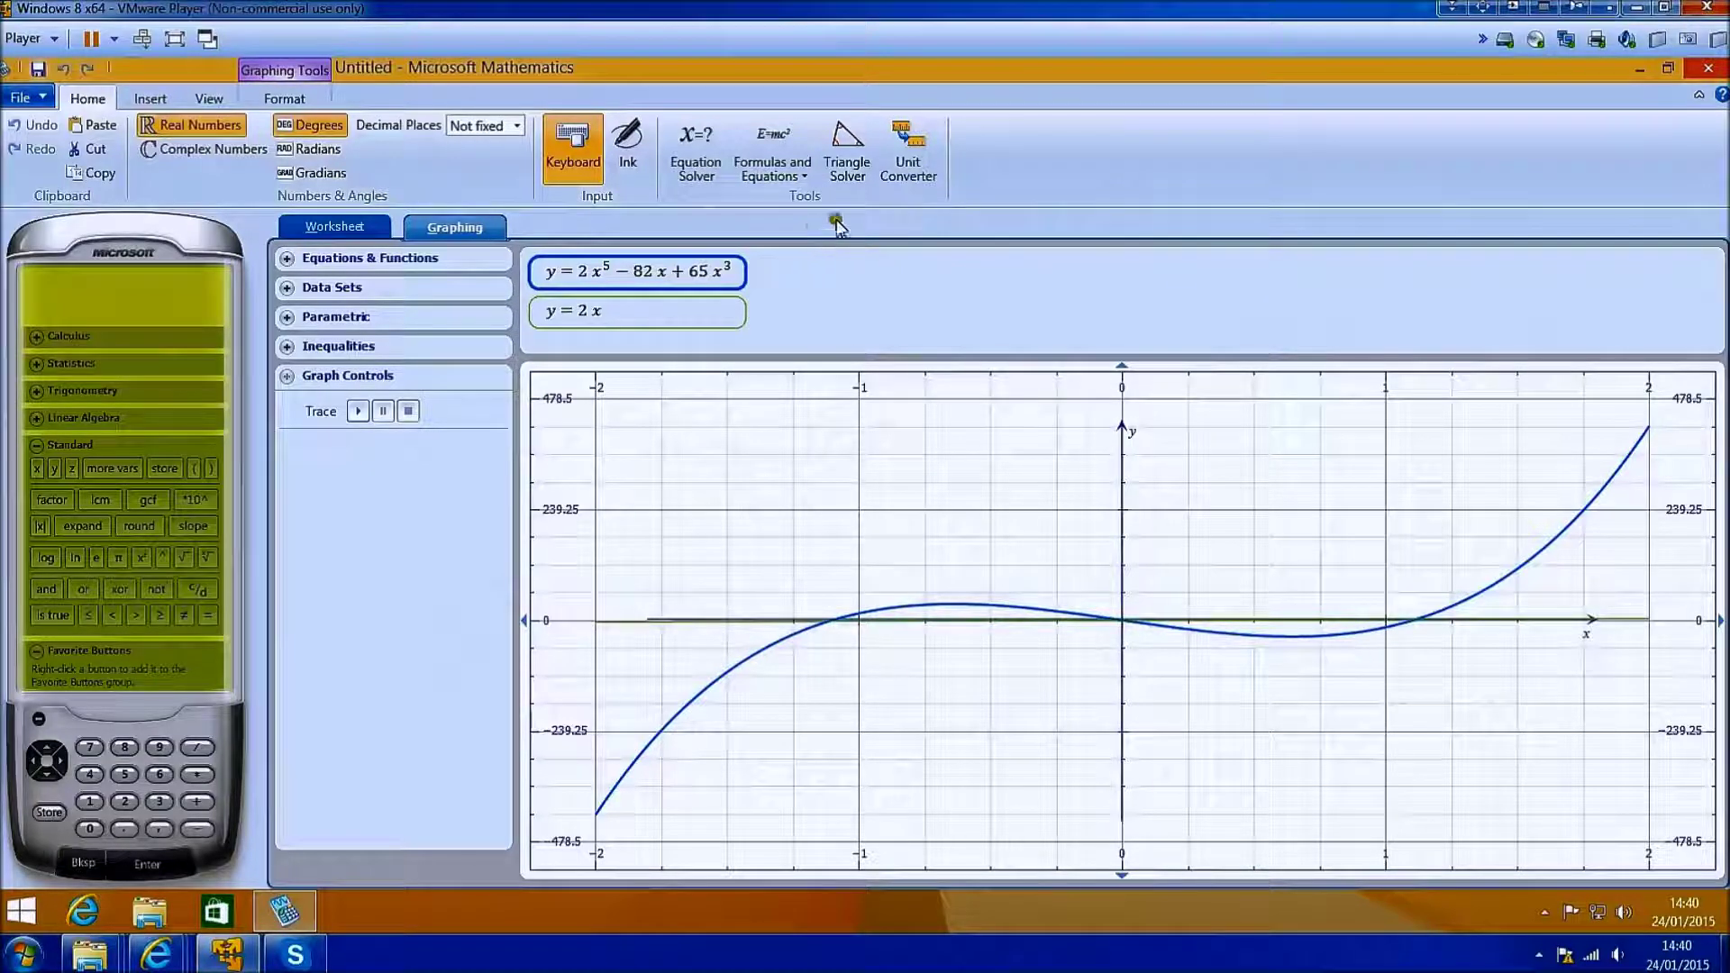
{"action": "left_click", "coordinate": [916, 169]}
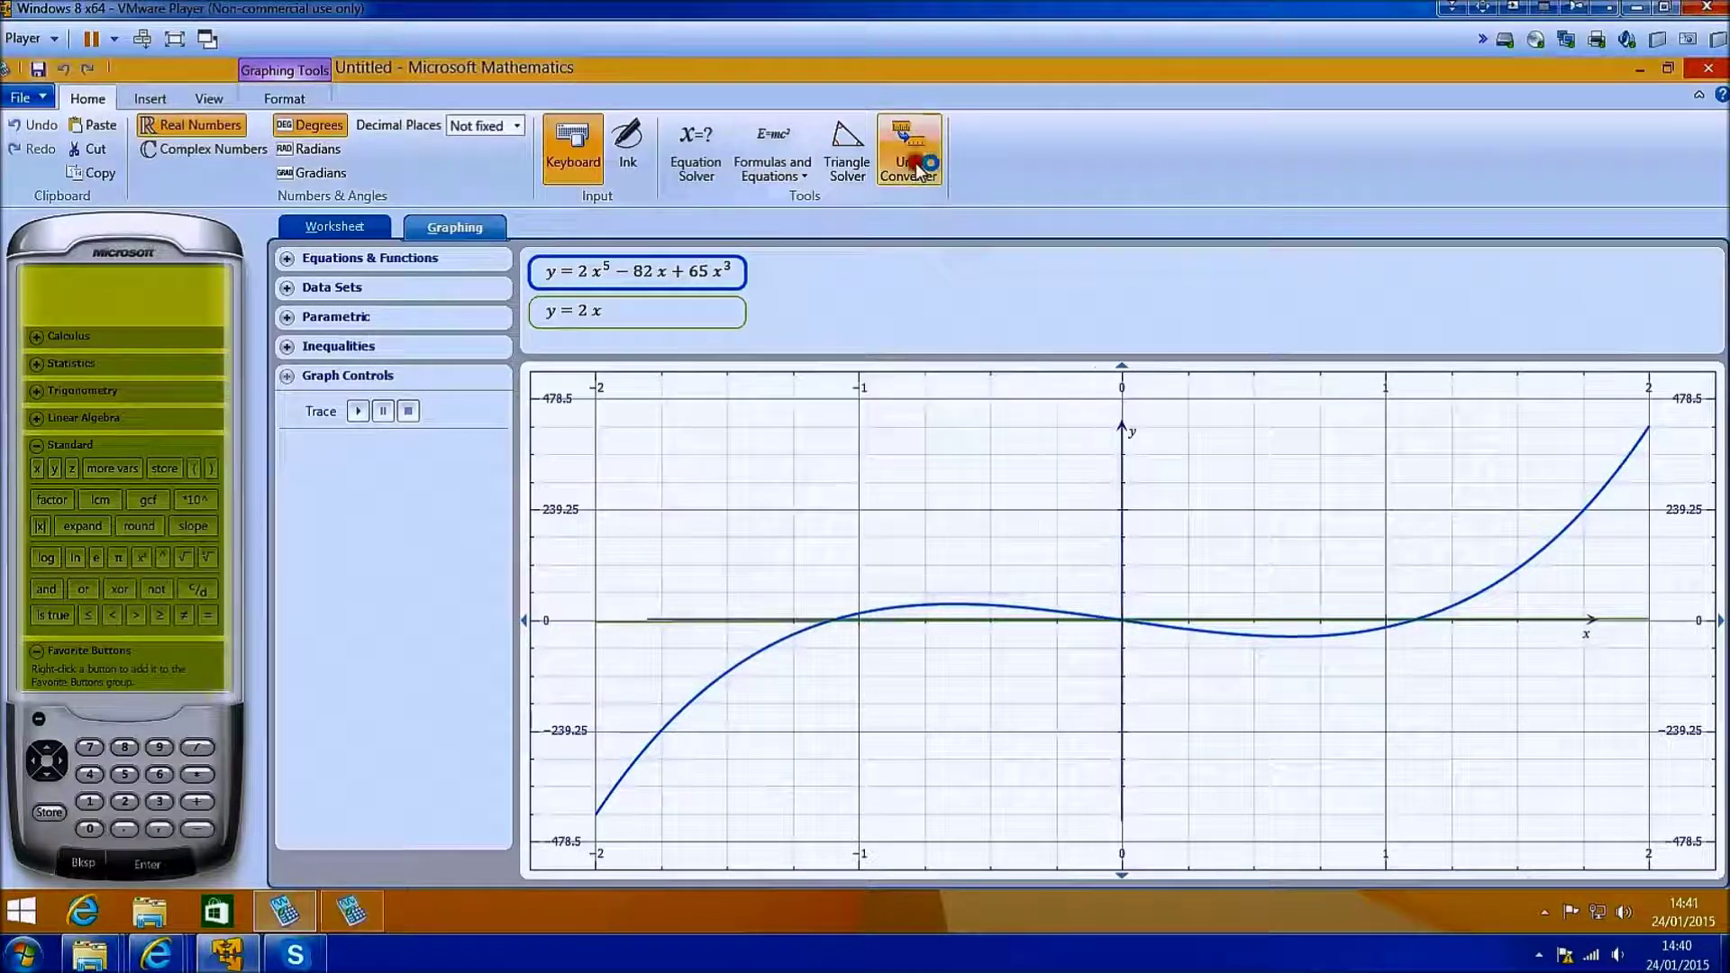
{"action": "left_click", "coordinate": [831, 473]}
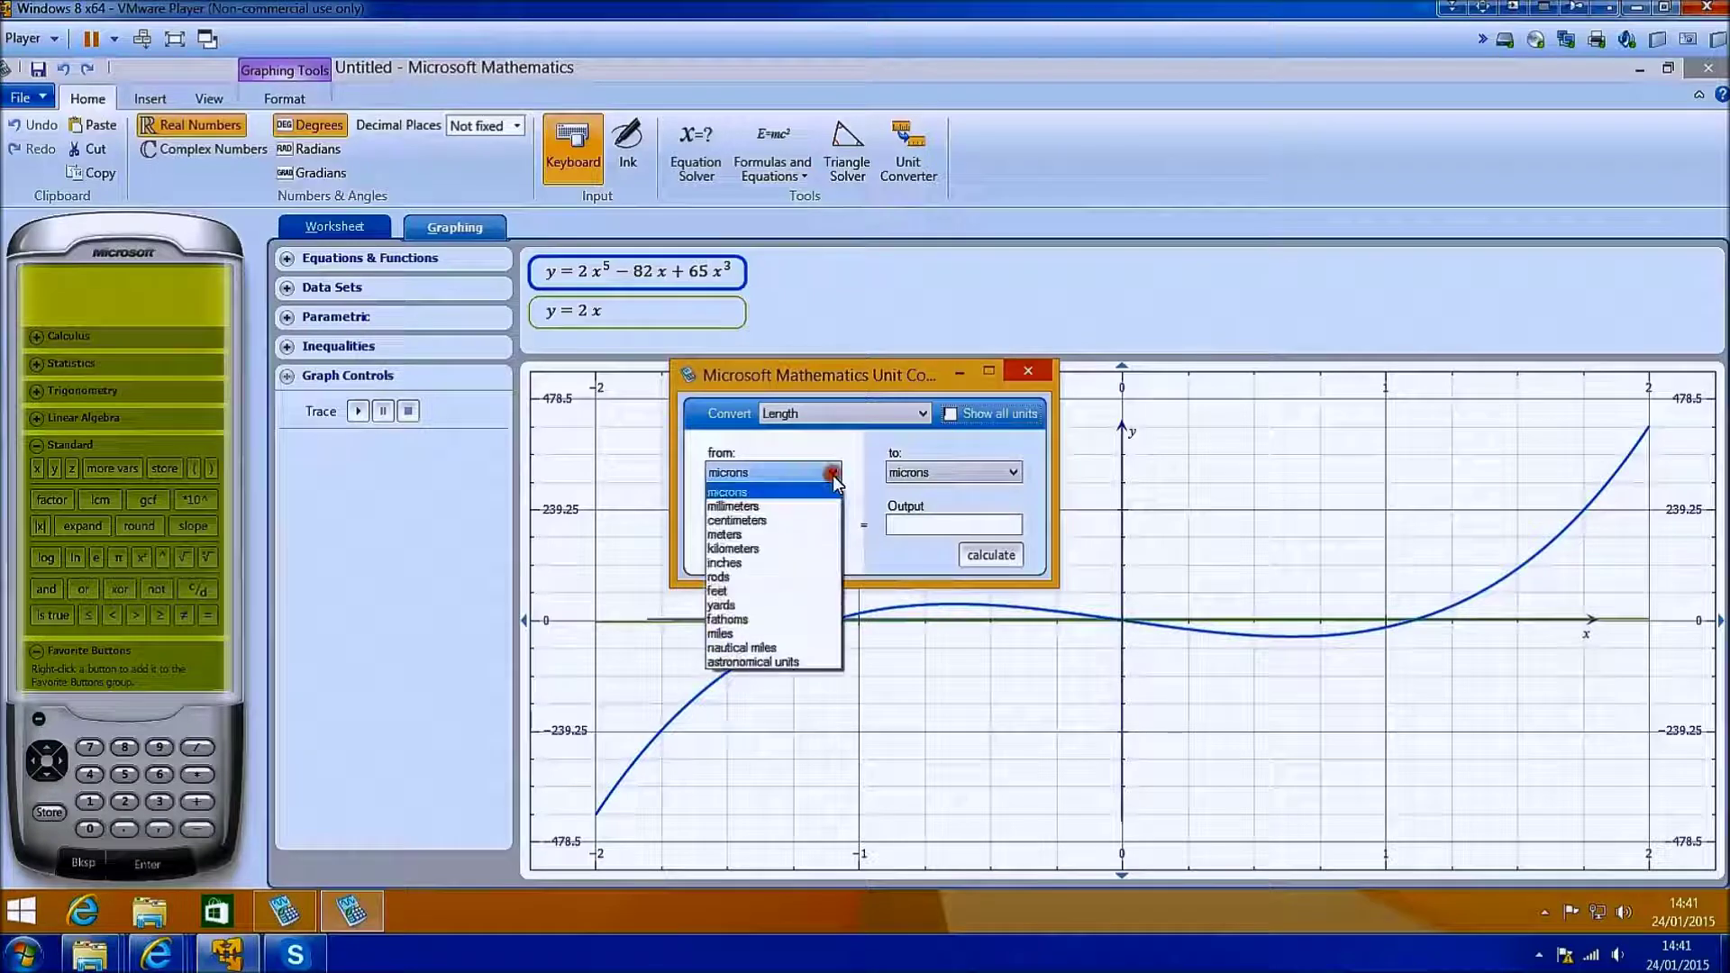
{"action": "left_click", "coordinate": [830, 505]}
{"action": "left_click", "coordinate": [975, 473]}
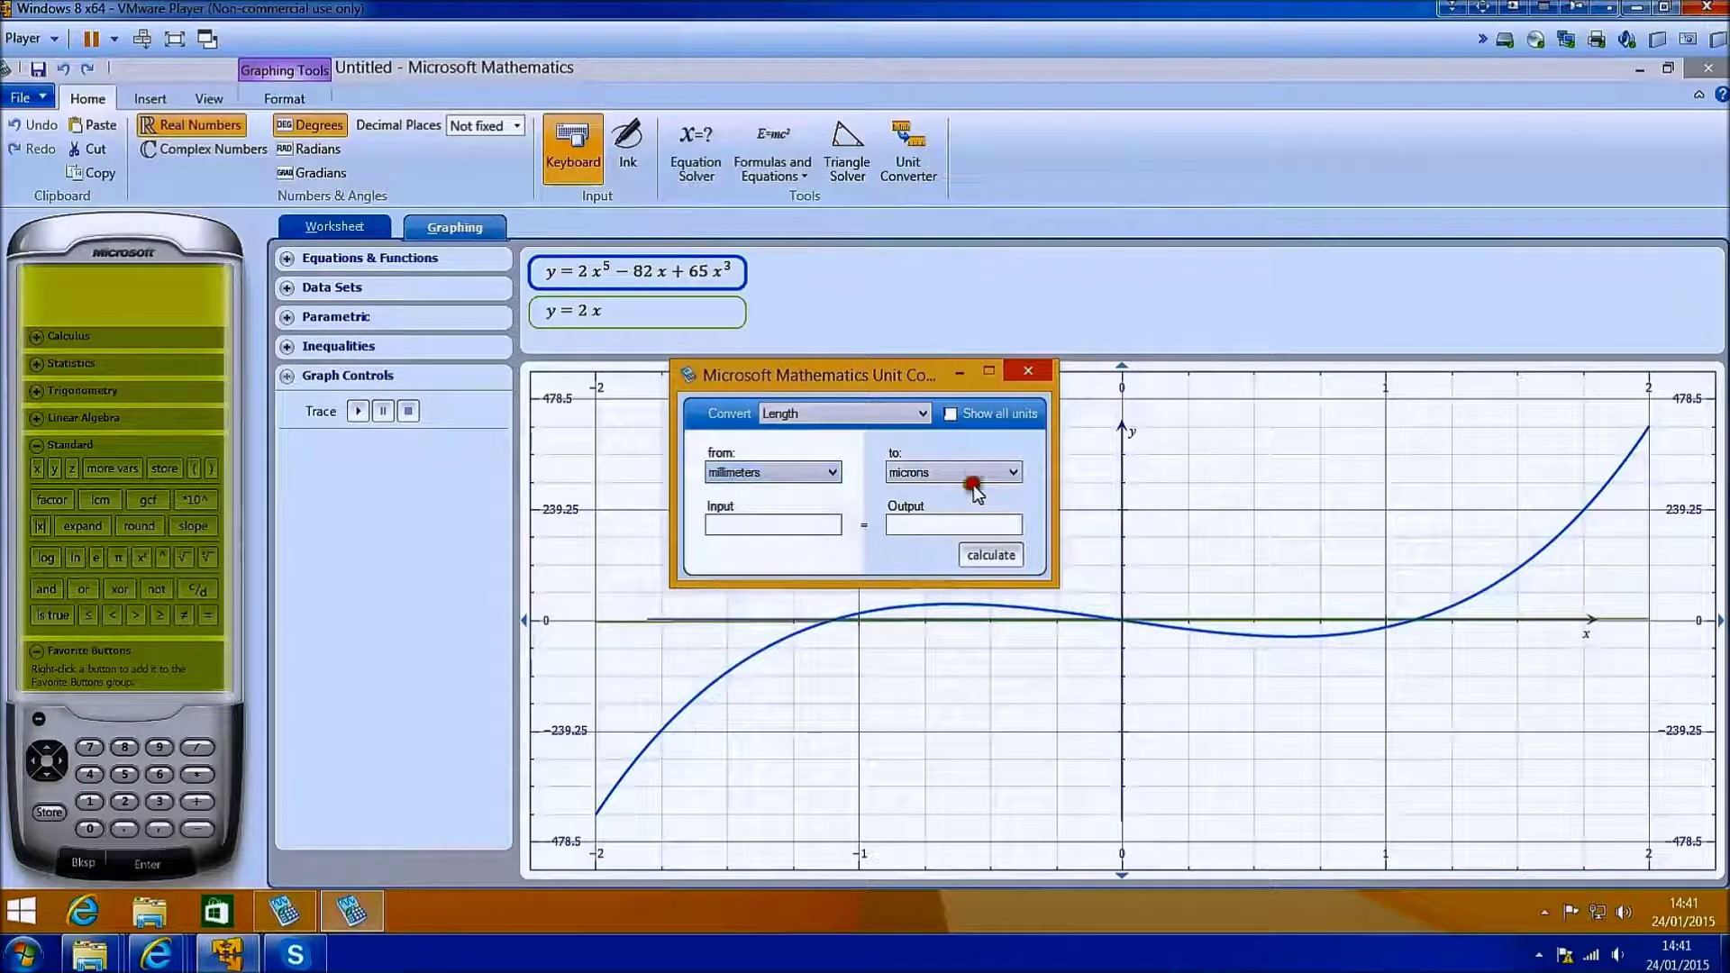
{"action": "left_click", "coordinate": [955, 562]}
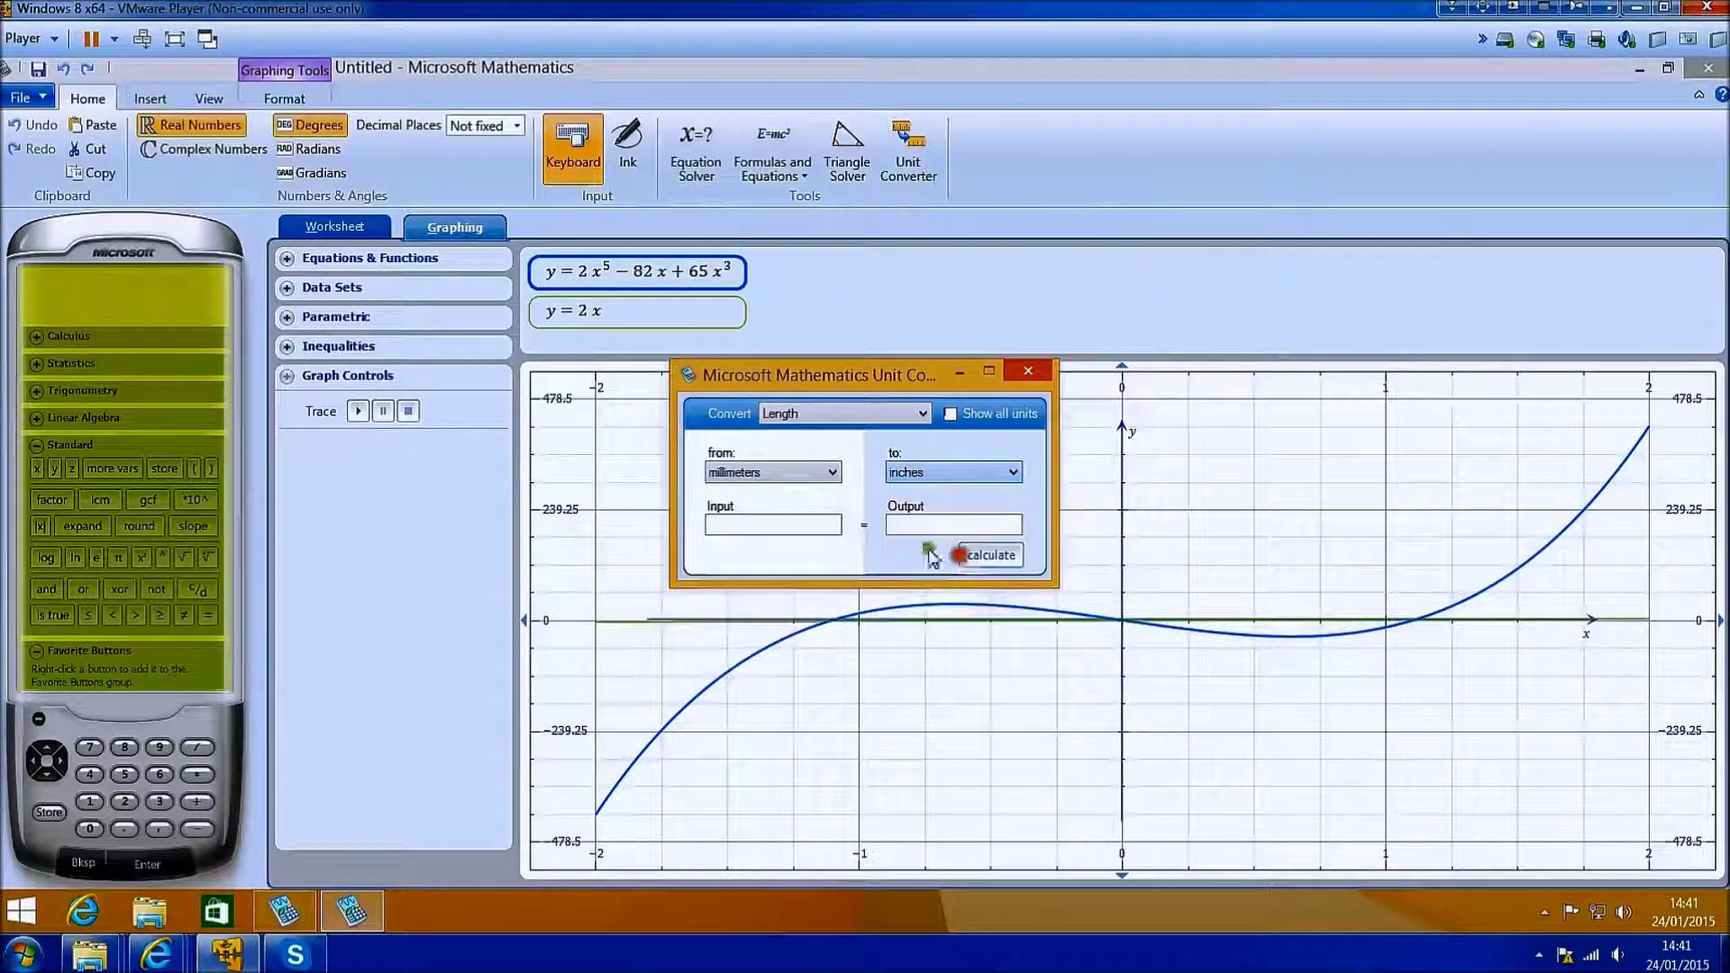
{"action": "left_click", "coordinate": [784, 524]}
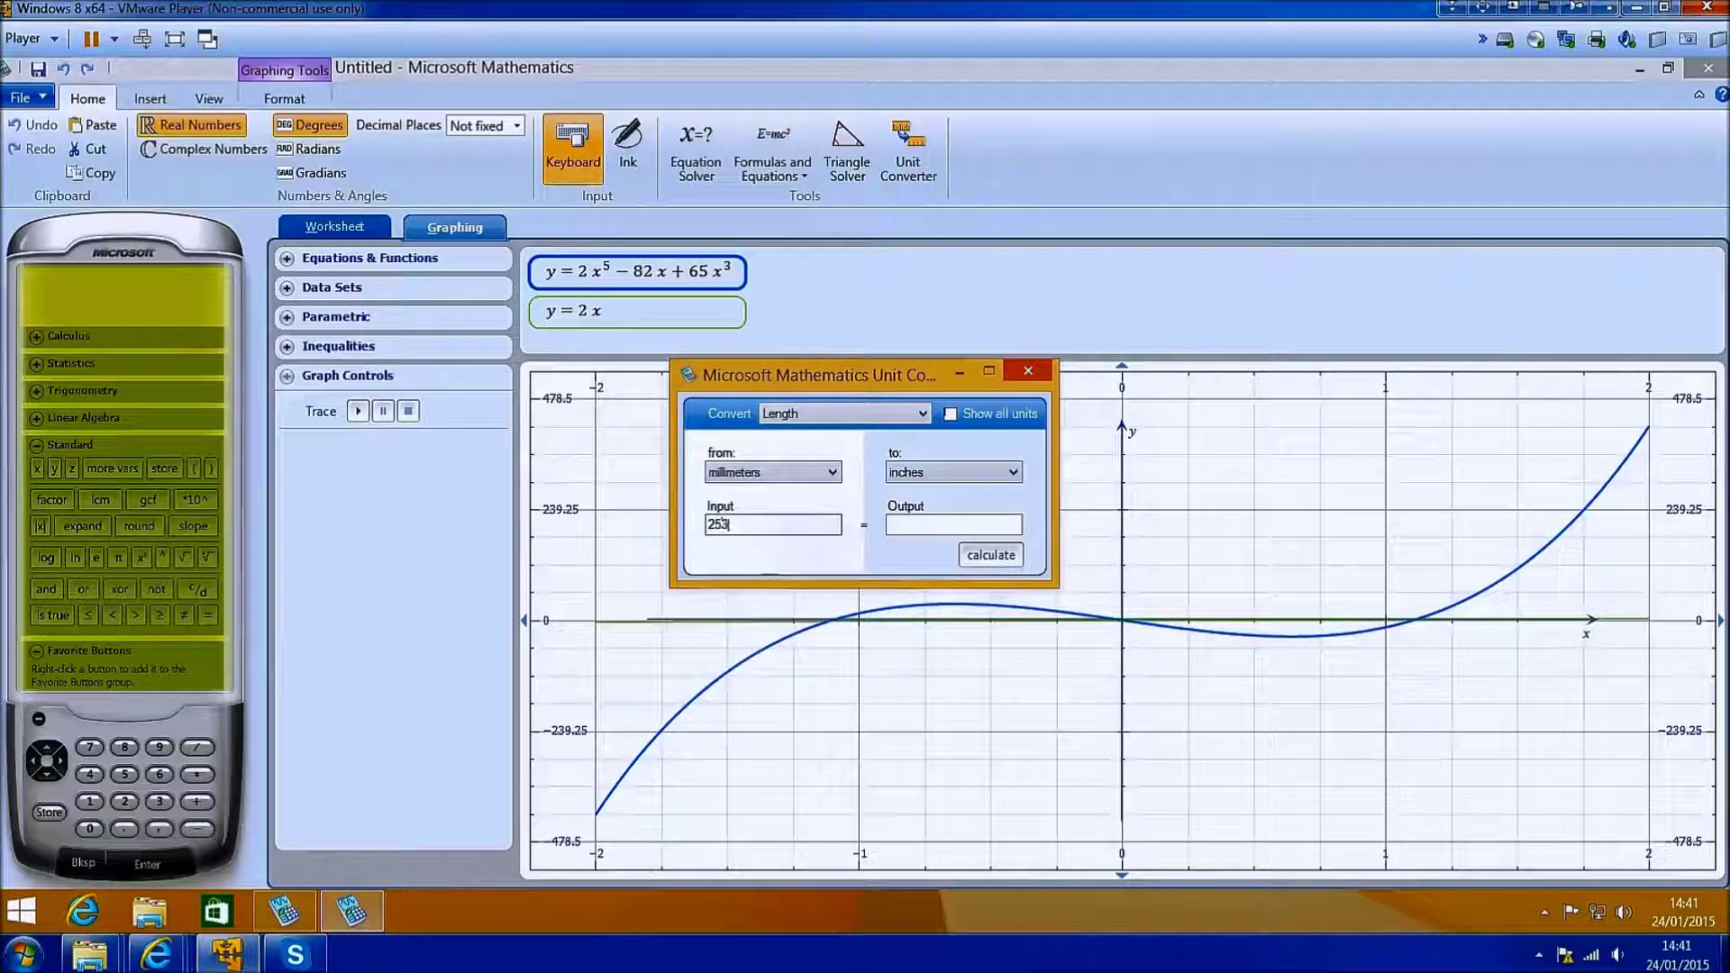
{"action": "key", "text": "BackSpace"}
Switch through Area, Volume and Mass, then convert Temperature from Celsius to Fahrenheit
{"action": "left_click", "coordinate": [878, 413]}
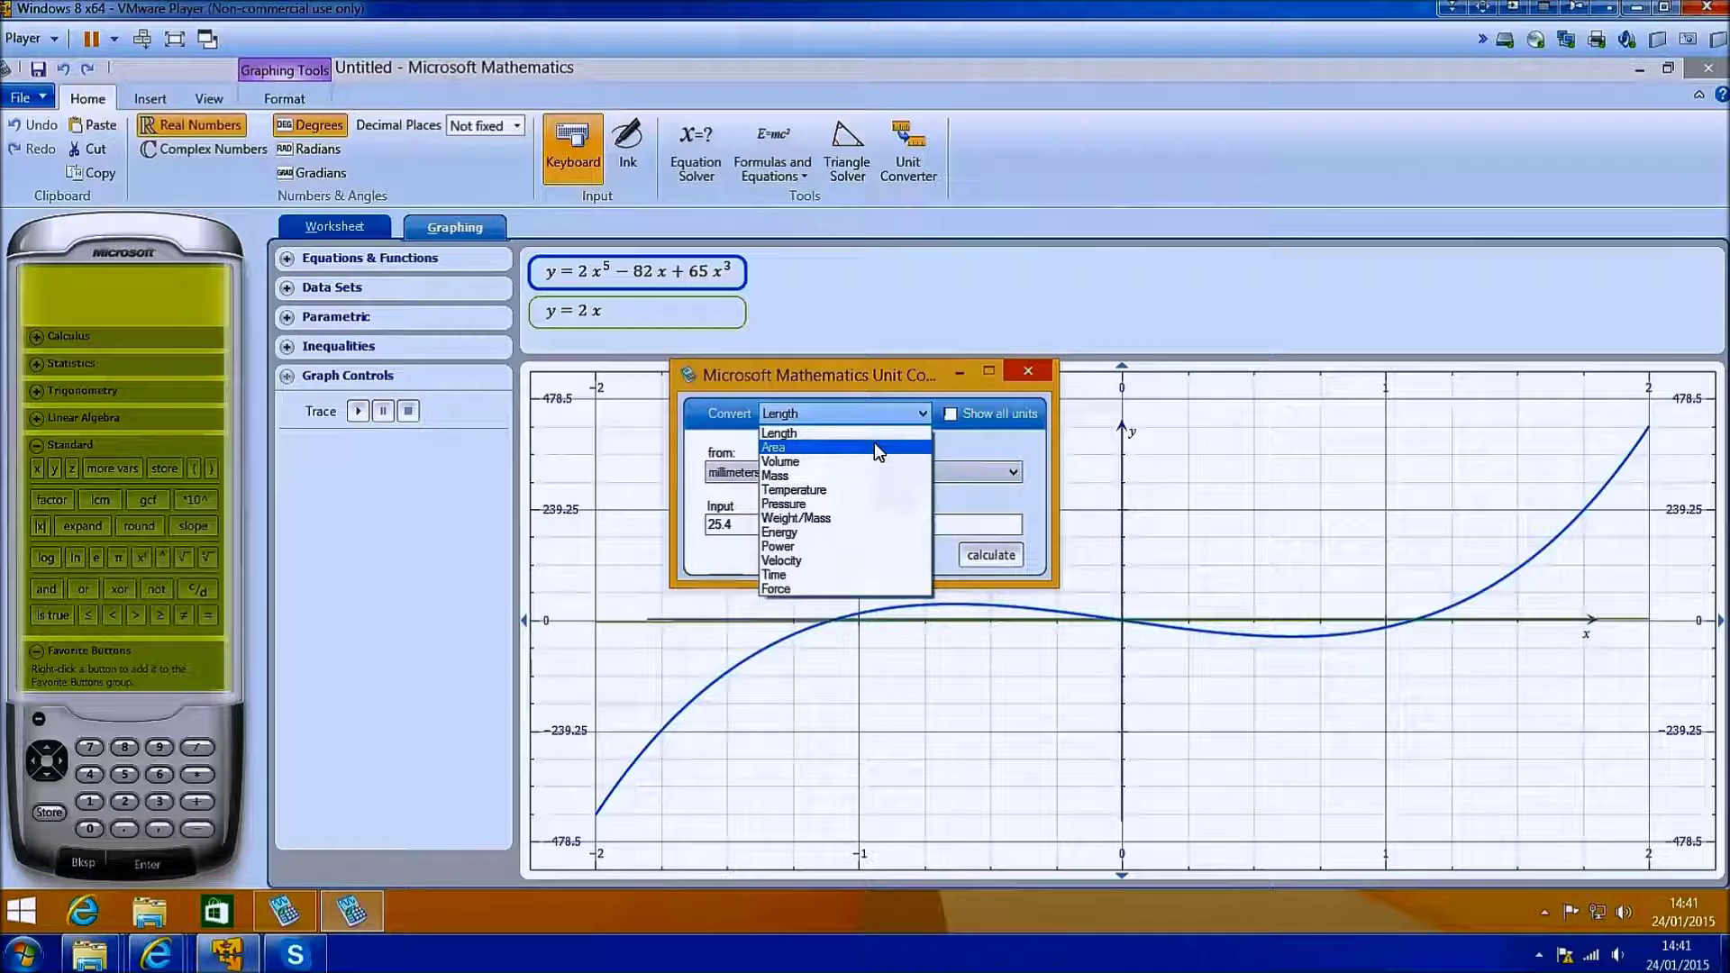
{"action": "left_click", "coordinate": [874, 447]}
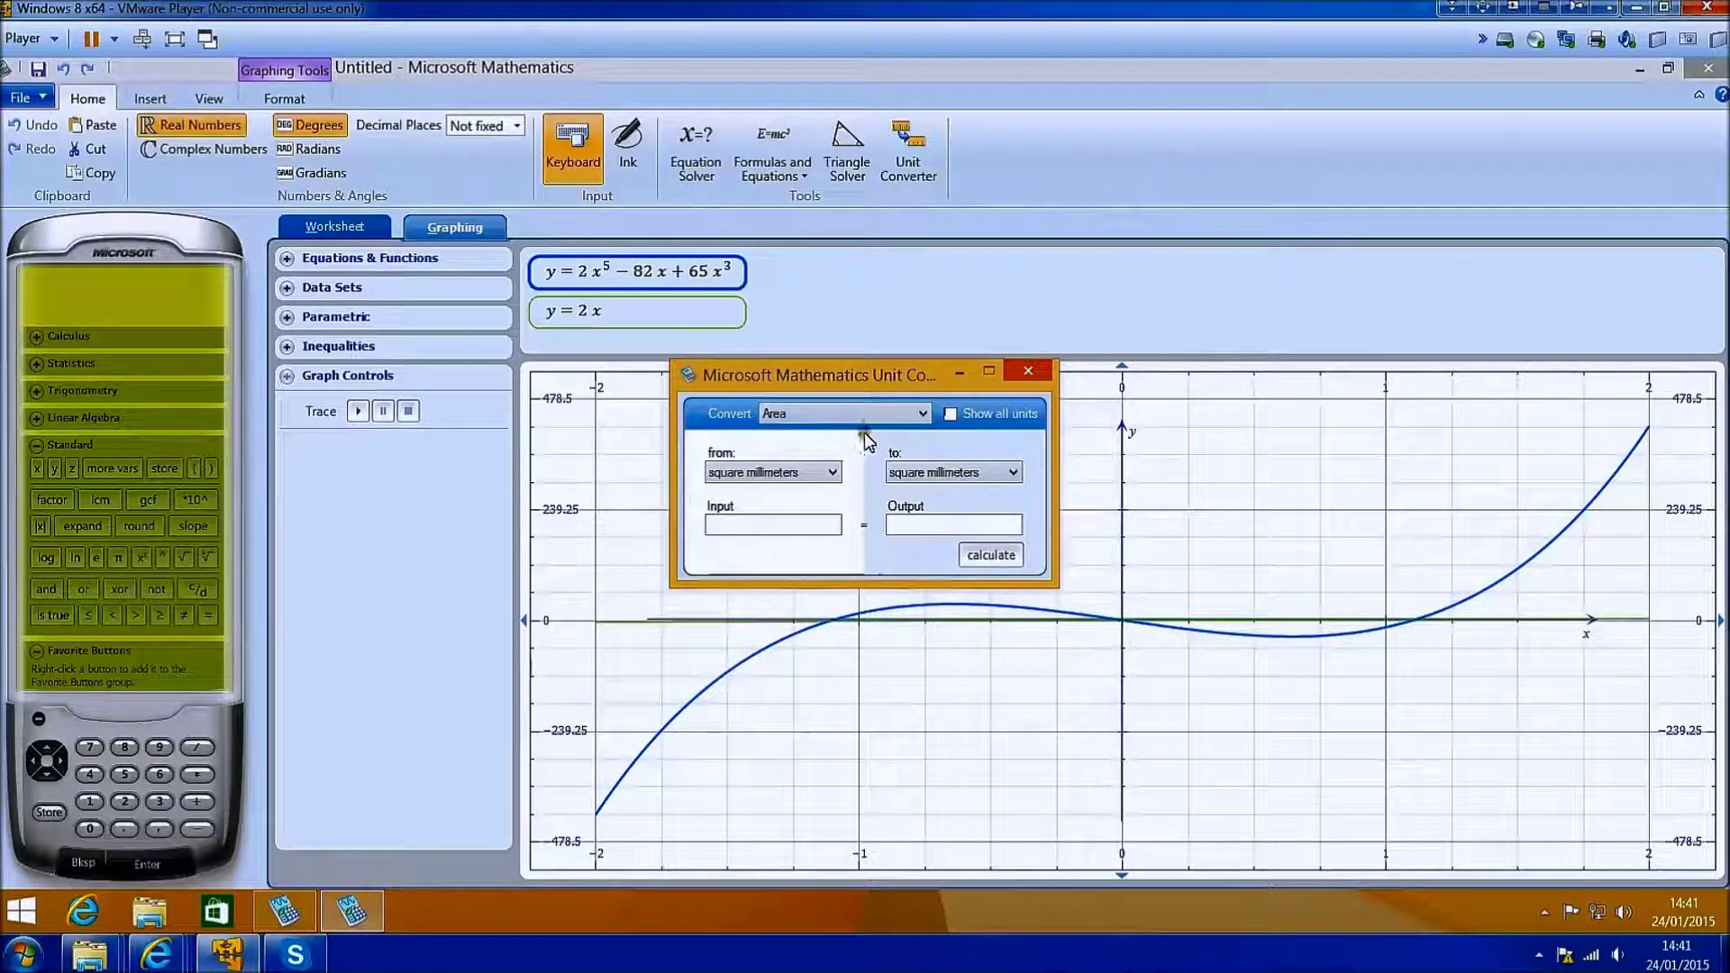
{"action": "left_click", "coordinate": [937, 472]}
{"action": "left_click", "coordinate": [926, 453]}
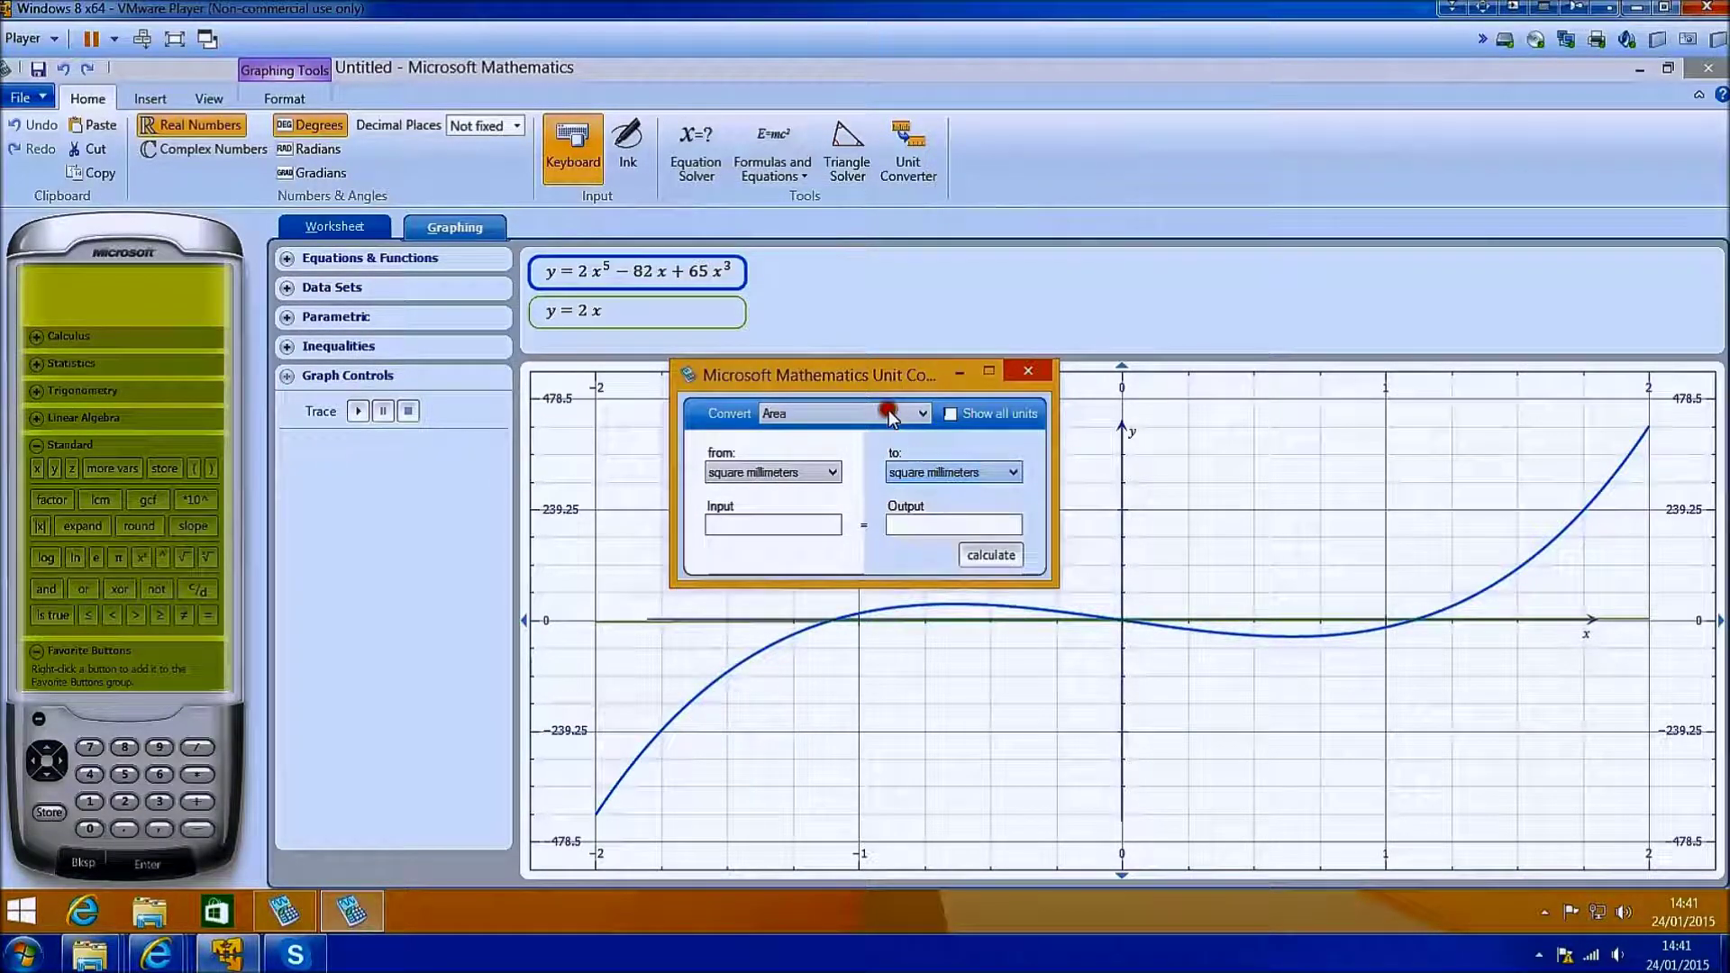
{"action": "left_click", "coordinate": [878, 413]}
{"action": "left_click", "coordinate": [863, 465]}
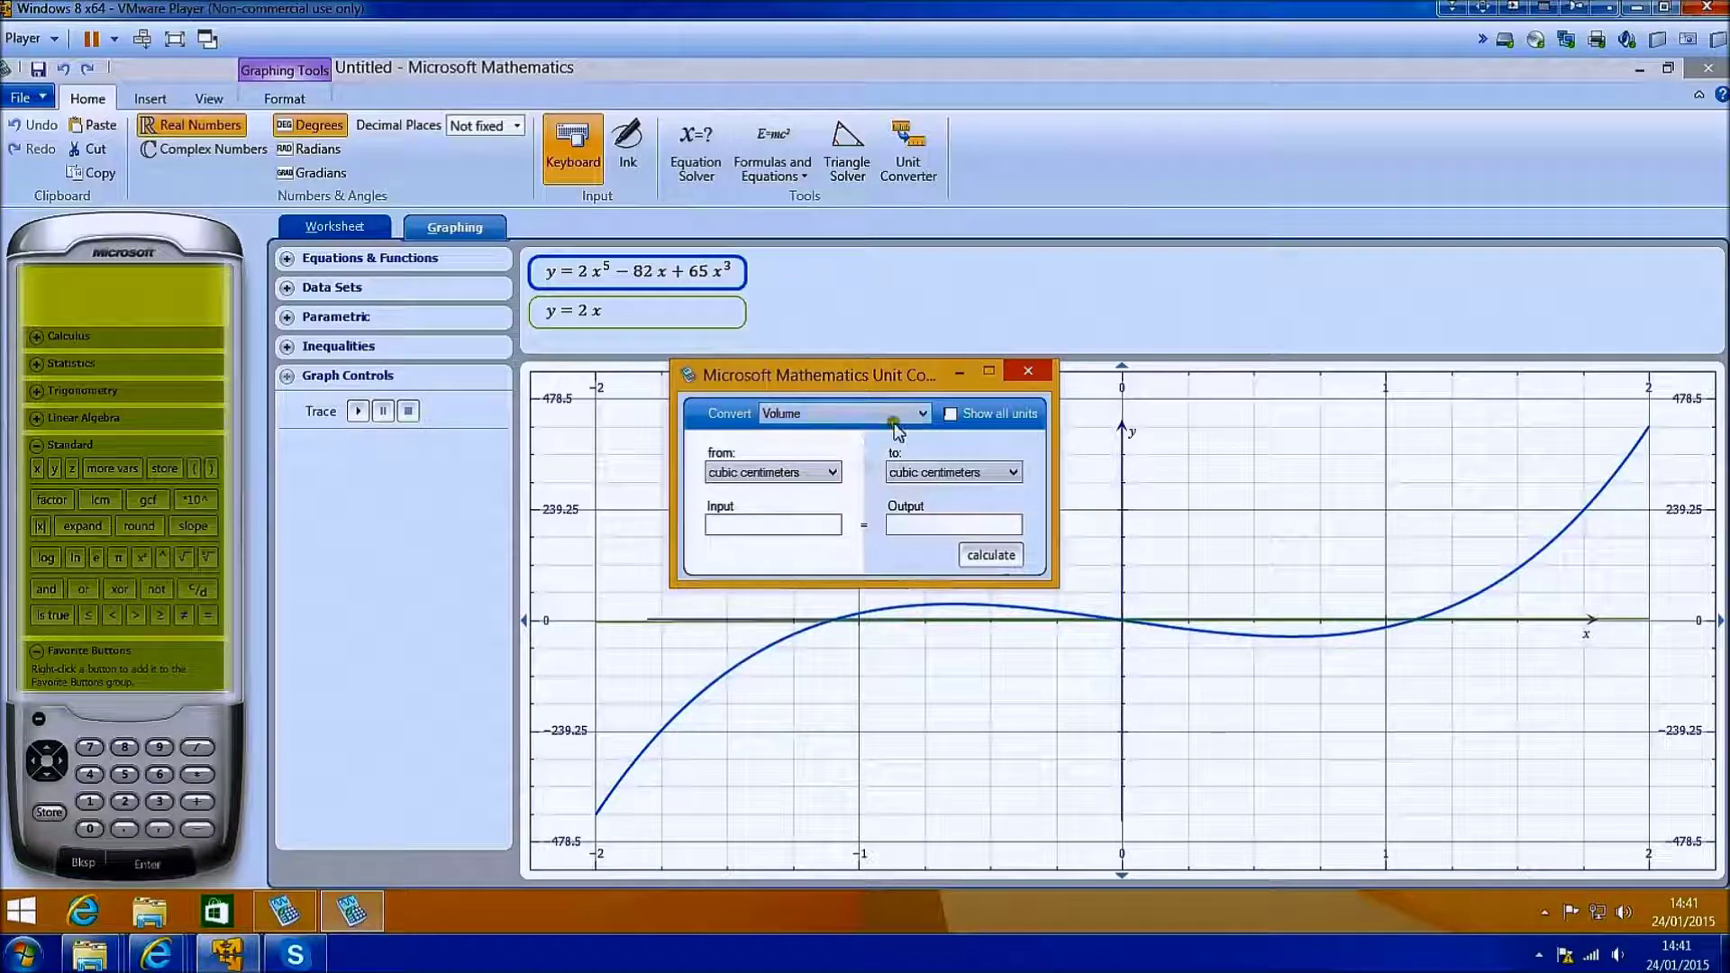
{"action": "left_click", "coordinate": [883, 412]}
{"action": "left_click", "coordinate": [858, 476]}
{"action": "left_click", "coordinate": [867, 413]}
{"action": "left_click", "coordinate": [855, 490]}
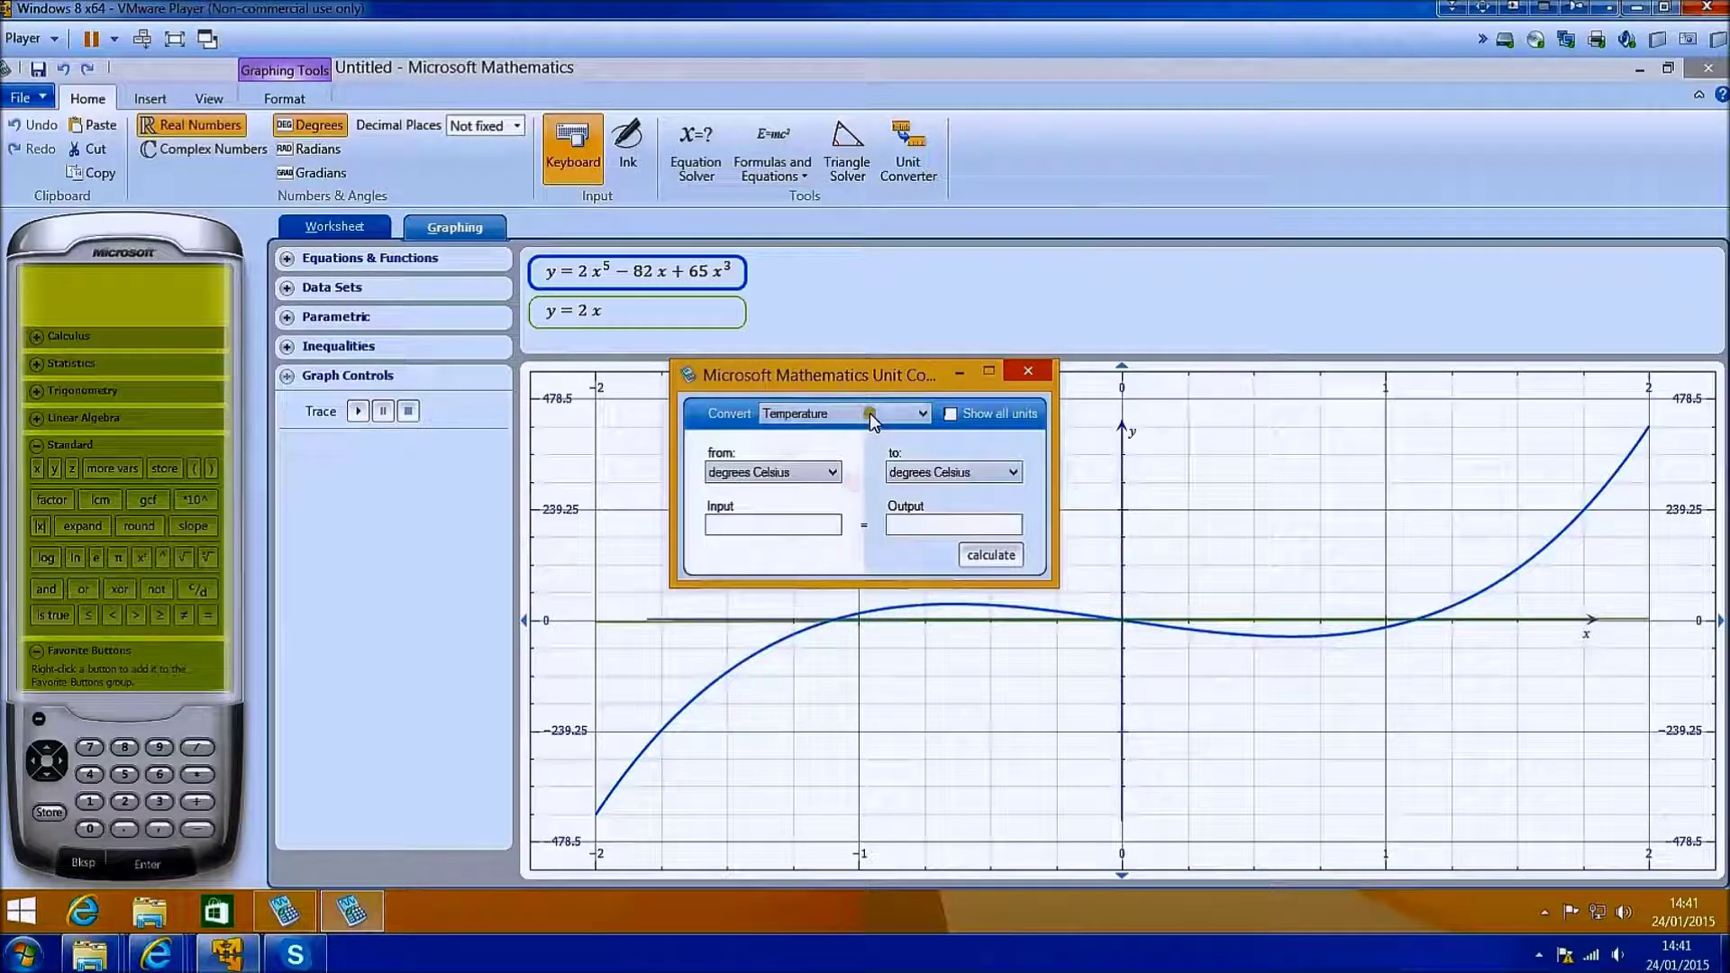
{"action": "left_click", "coordinate": [867, 413]}
{"action": "left_click", "coordinate": [1010, 474]}
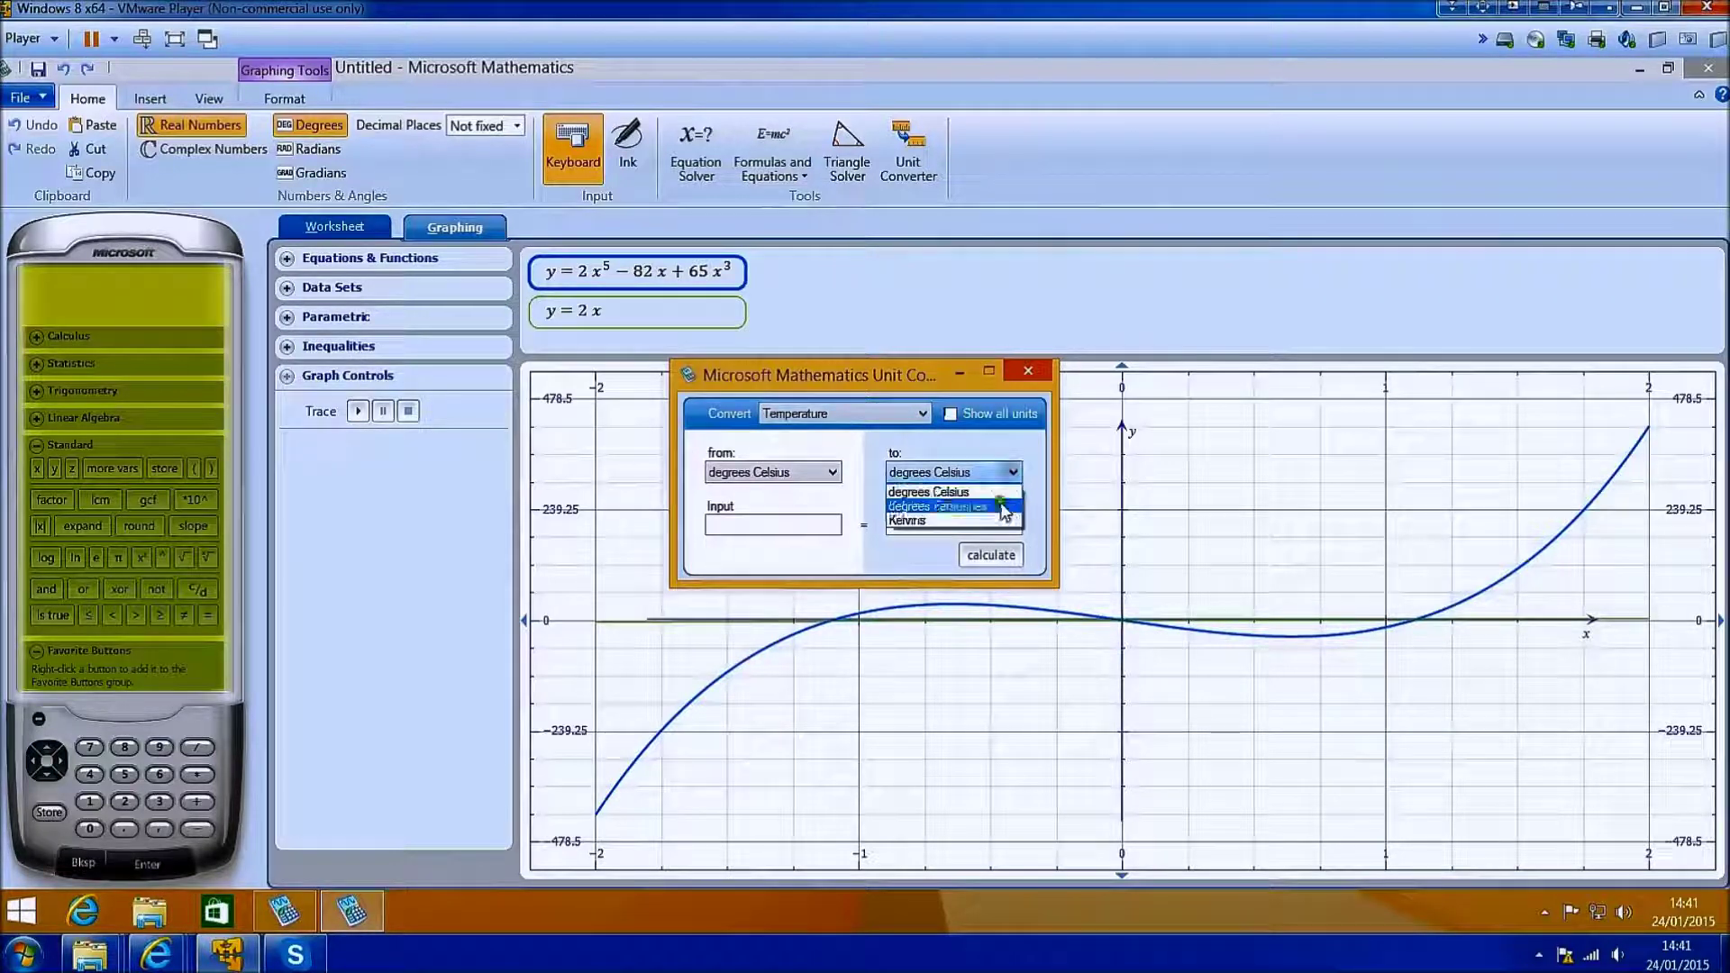
{"action": "left_click", "coordinate": [1000, 501]}
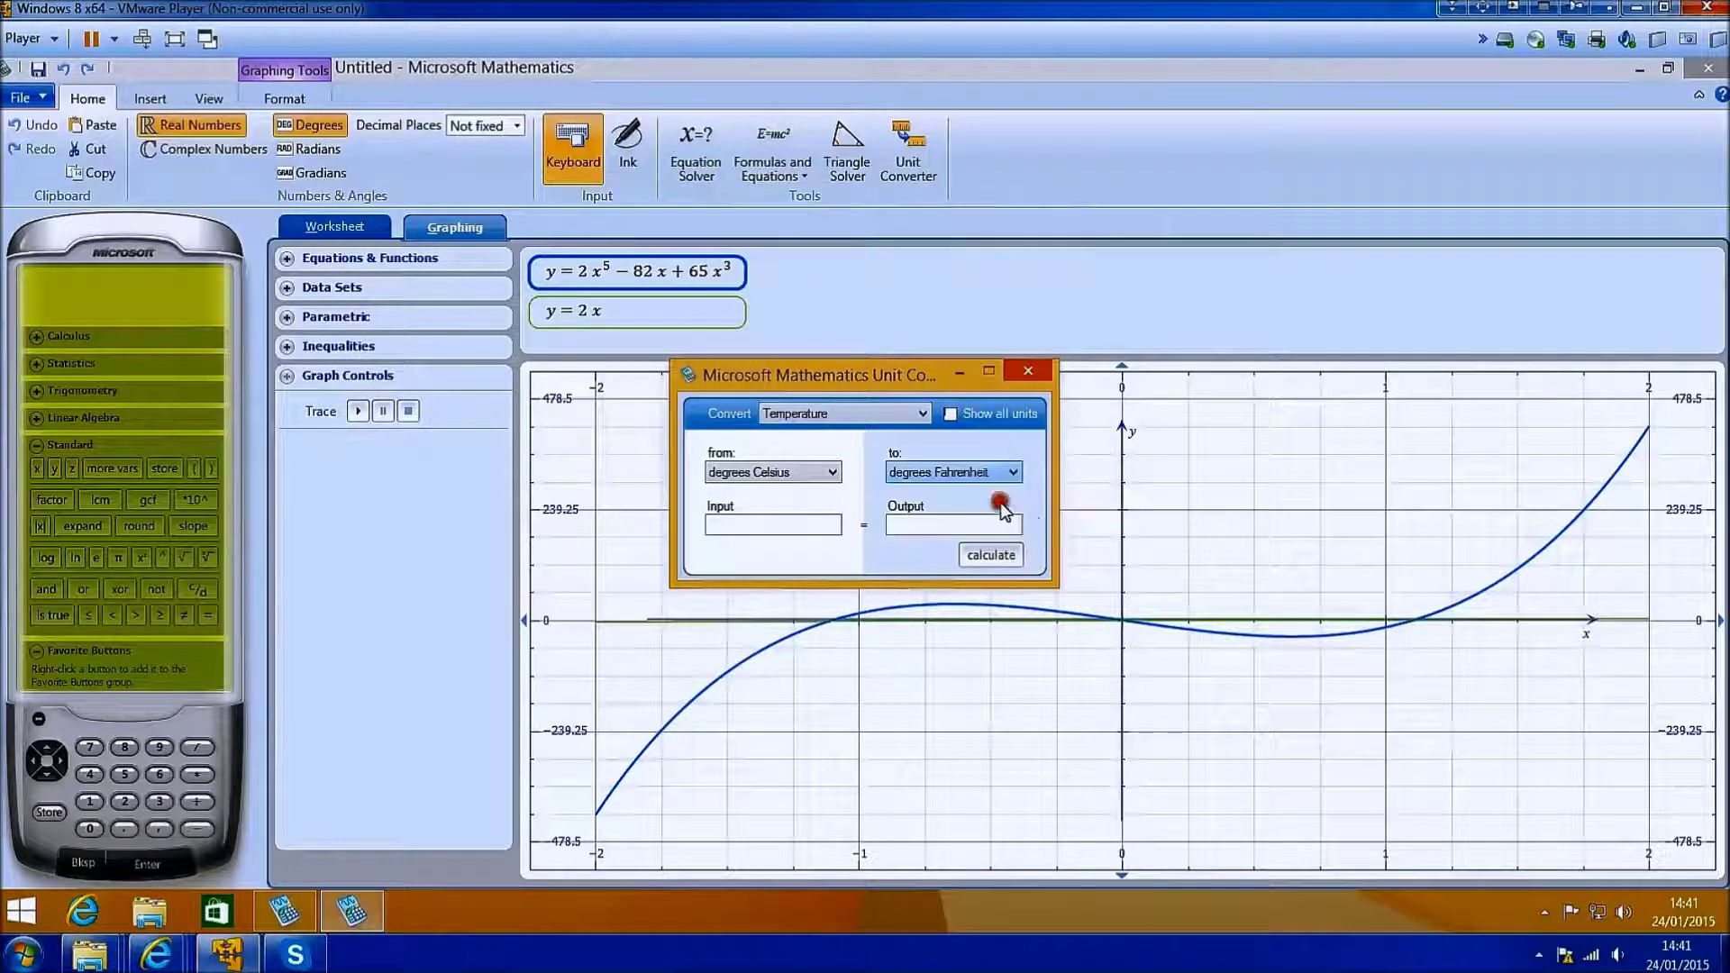
Try Pressure, Weight/Mass to ounces, and Energy to British thermal units
{"action": "left_click", "coordinate": [892, 414]}
{"action": "left_click", "coordinate": [873, 502]}
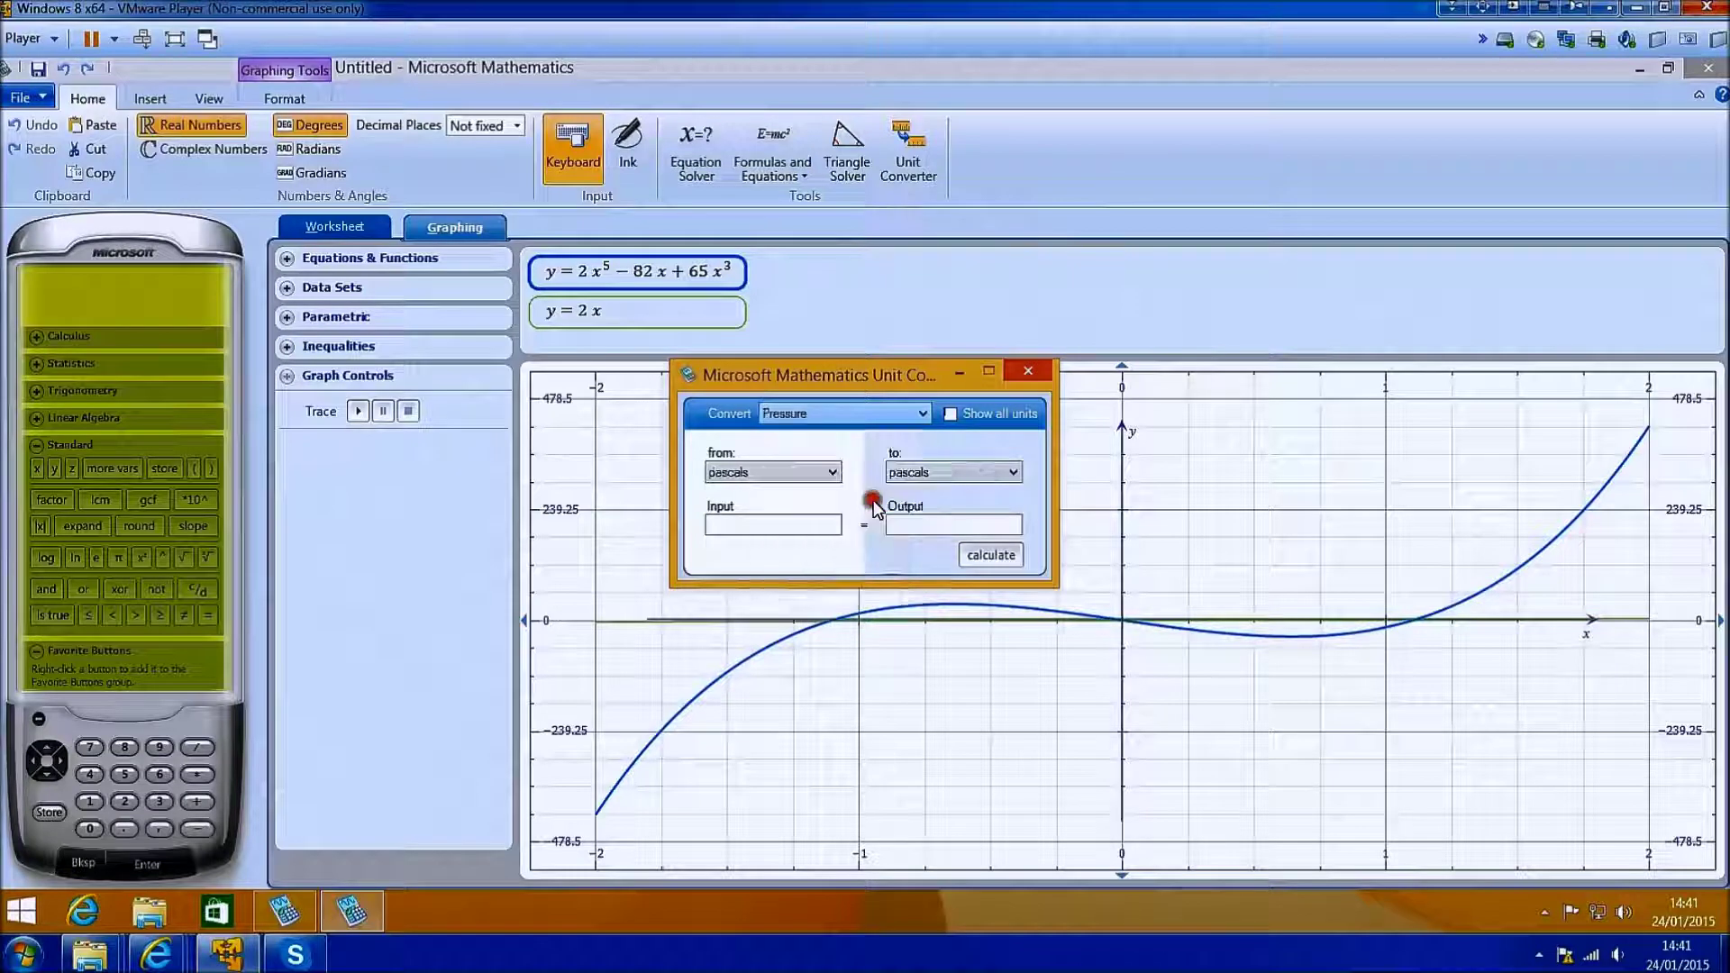
{"action": "left_click", "coordinate": [991, 474]}
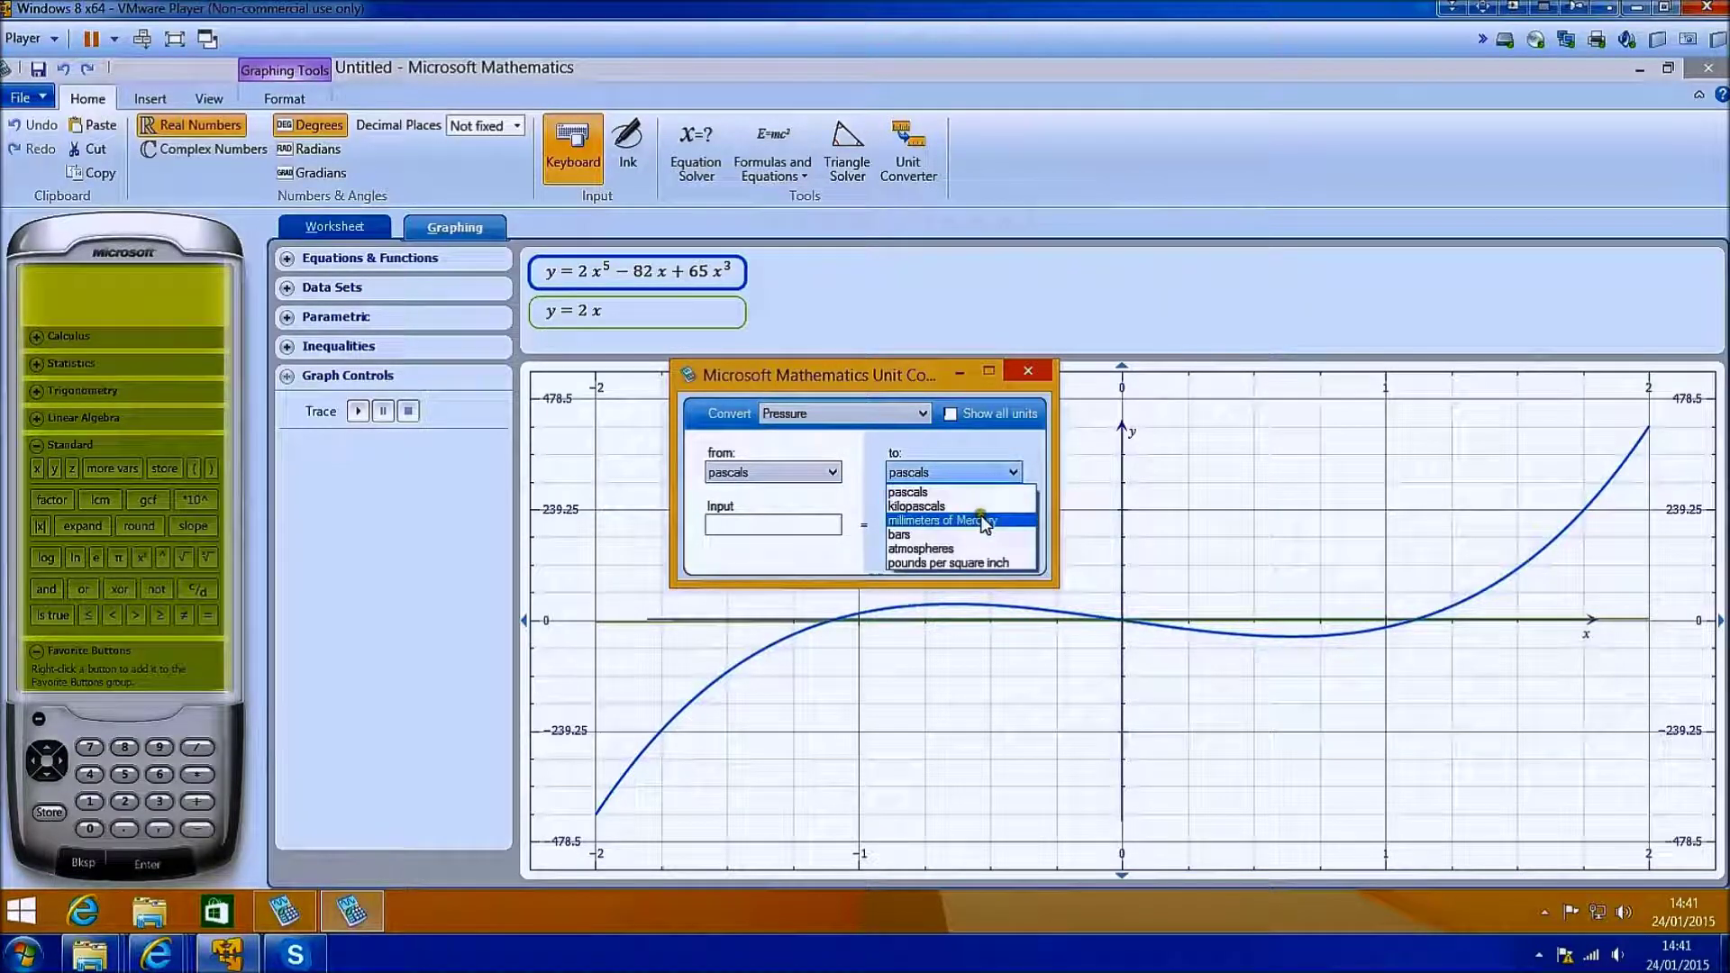
{"action": "left_click", "coordinate": [992, 506]}
{"action": "left_click", "coordinate": [880, 414]}
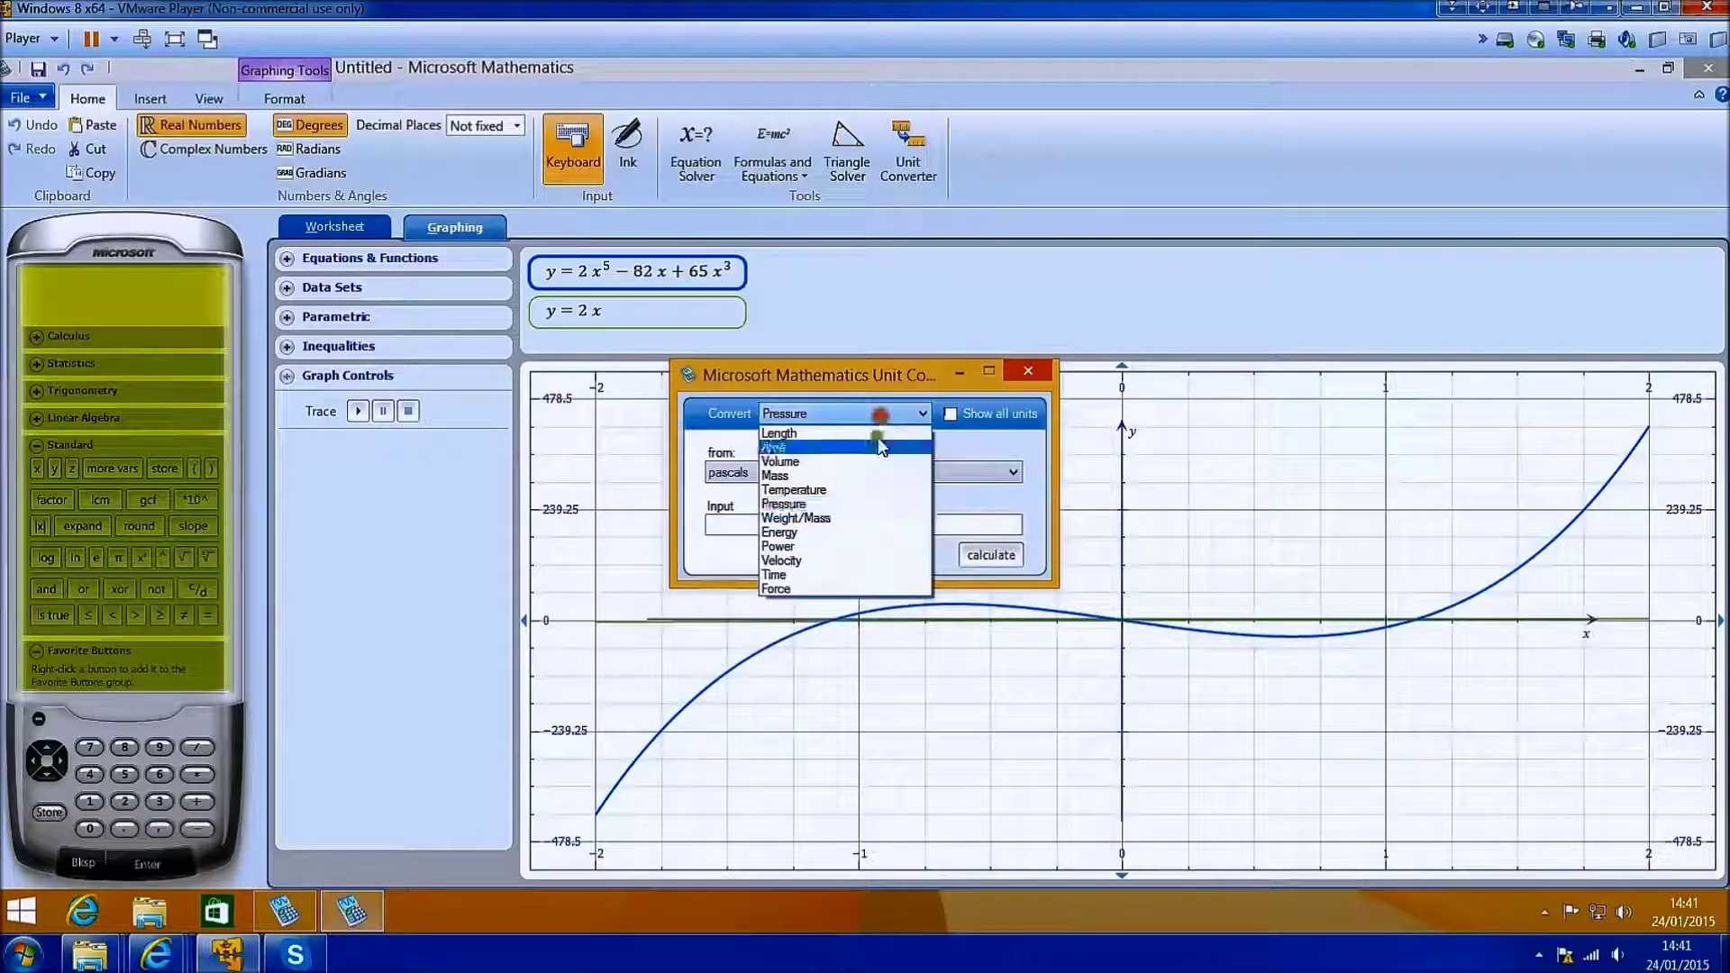
{"action": "left_click", "coordinate": [878, 518]}
{"action": "left_click", "coordinate": [937, 472]}
{"action": "left_click", "coordinate": [937, 549]}
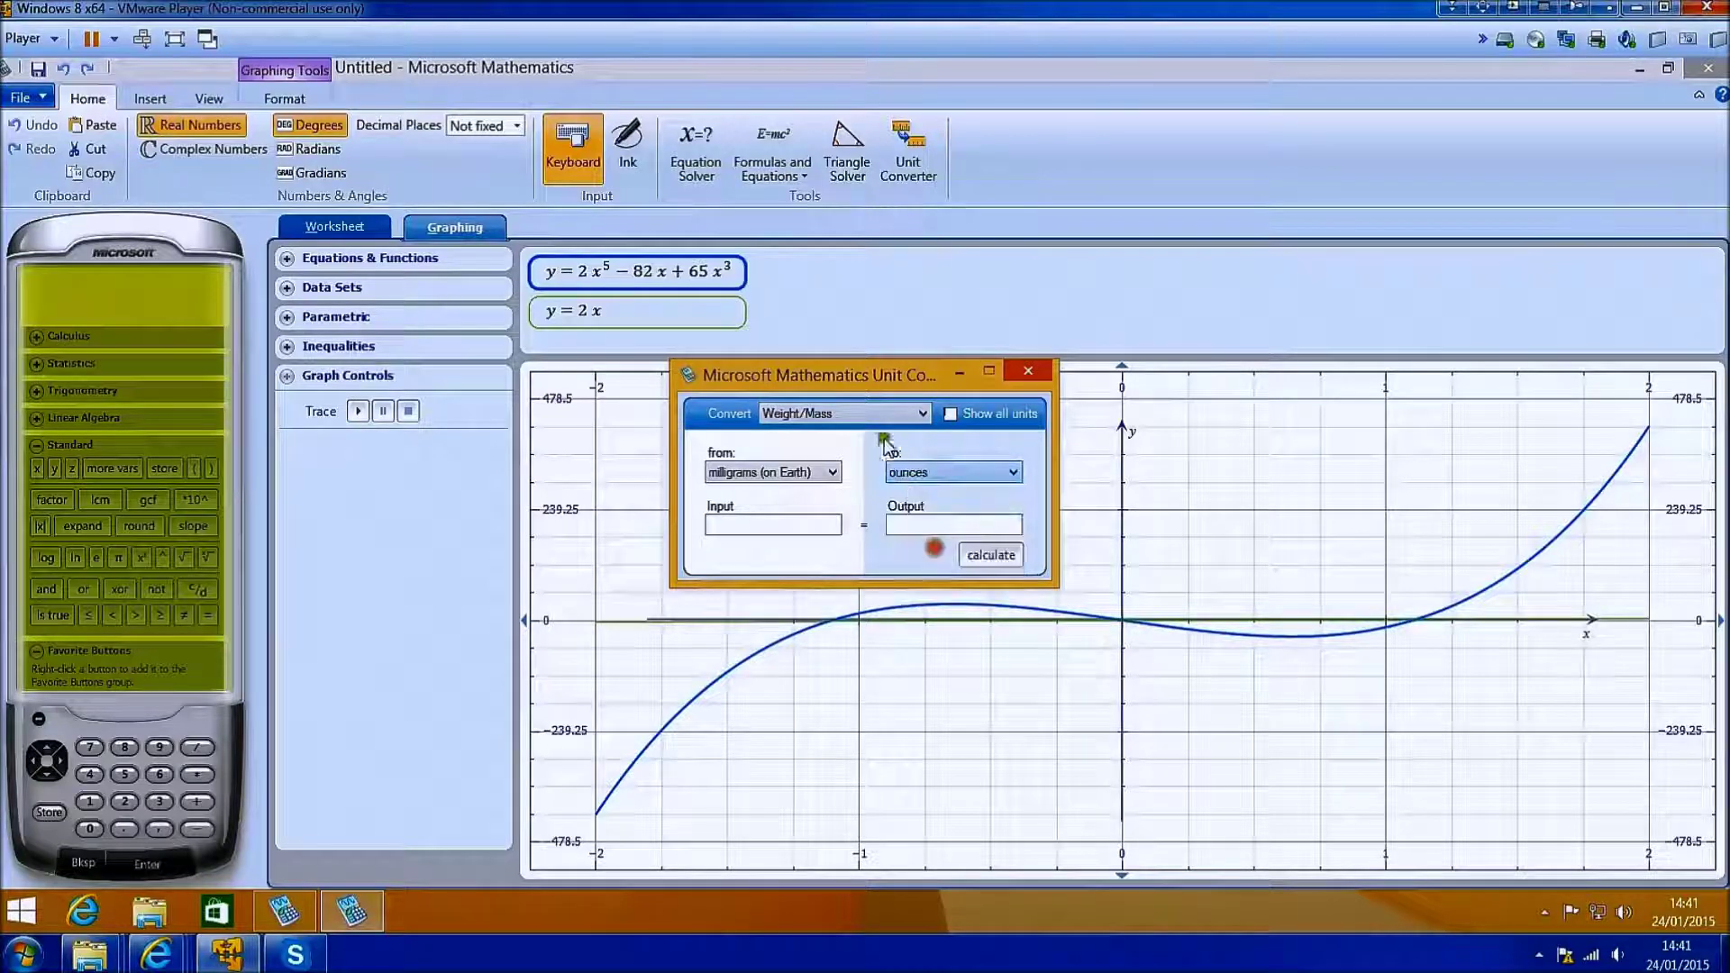
{"action": "left_click", "coordinate": [879, 413]}
{"action": "left_click", "coordinate": [860, 522]}
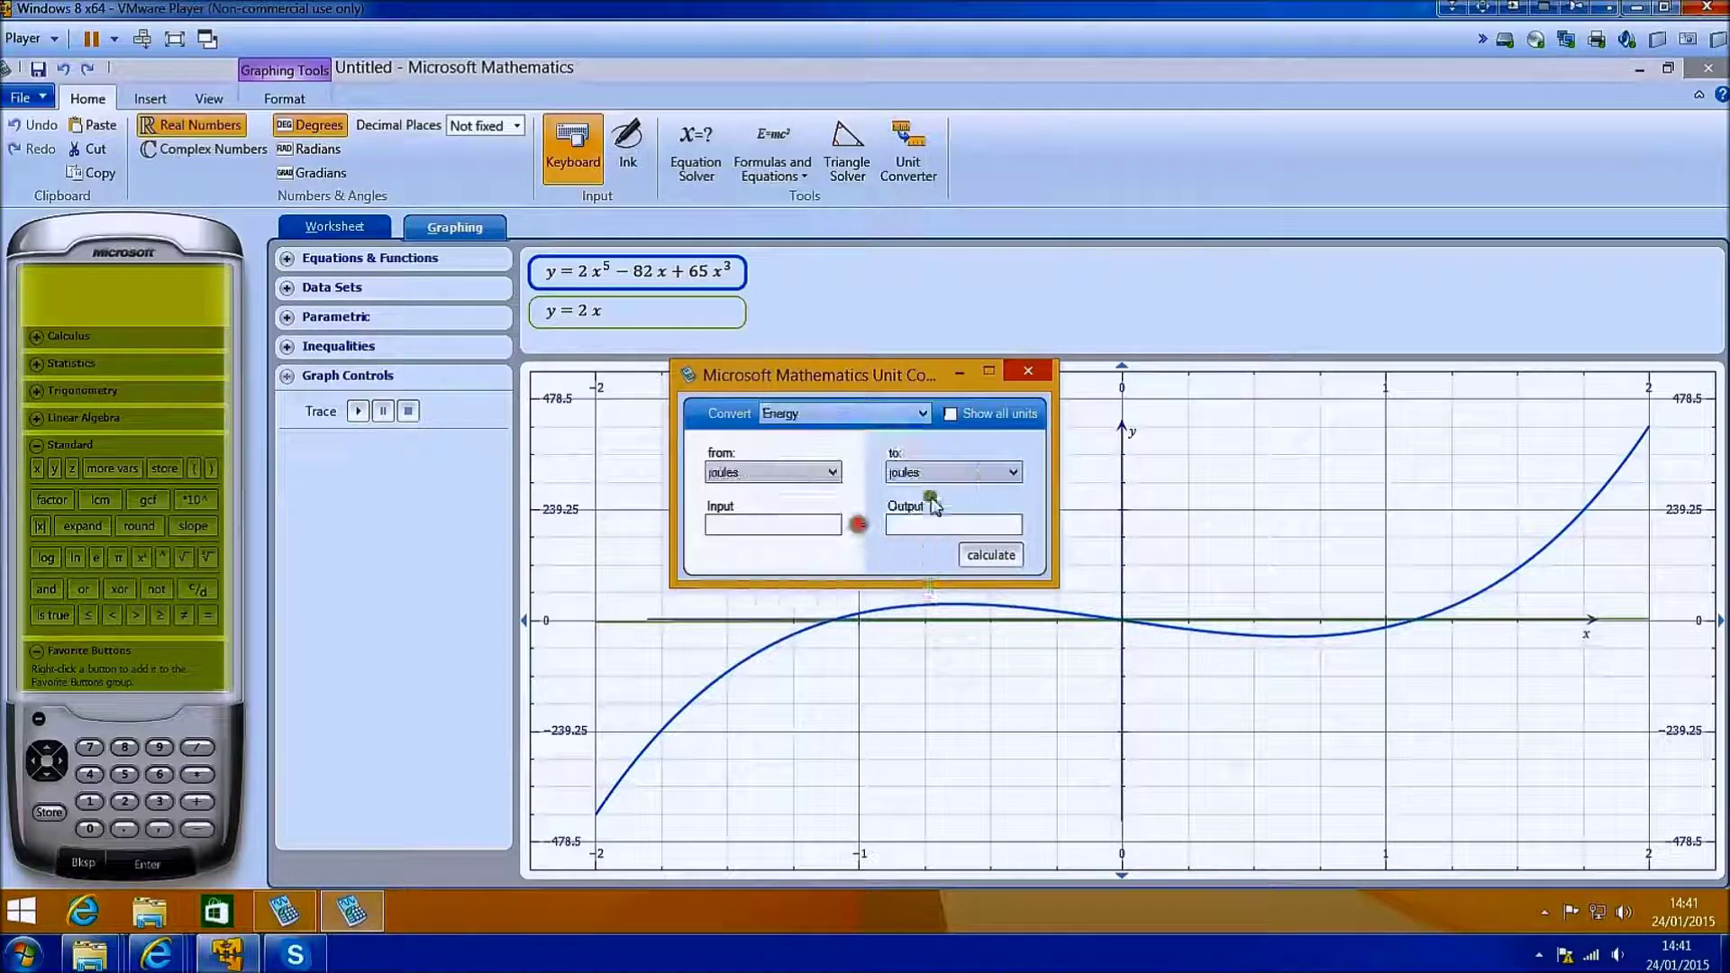
{"action": "left_click", "coordinate": [986, 472]}
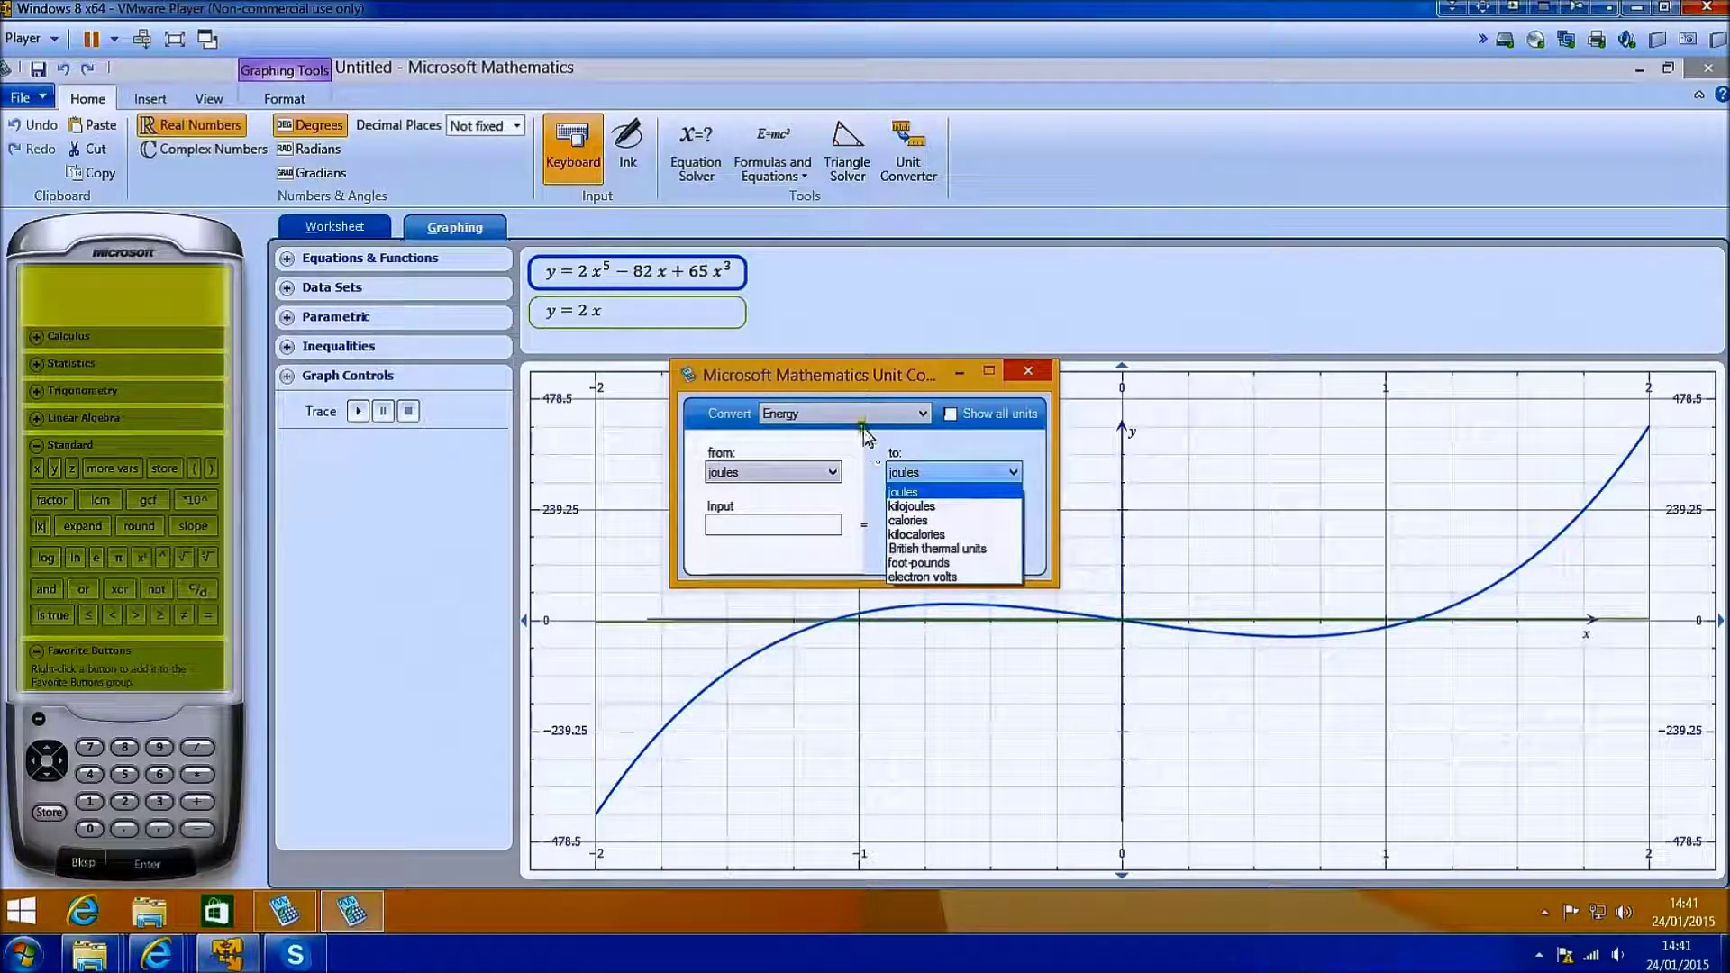
{"action": "left_click", "coordinate": [982, 549]}
Try Power to lumens, Velocity to km/hour, Time to seconds, then select Force
{"action": "left_click", "coordinate": [865, 414]}
{"action": "left_click", "coordinate": [820, 546]}
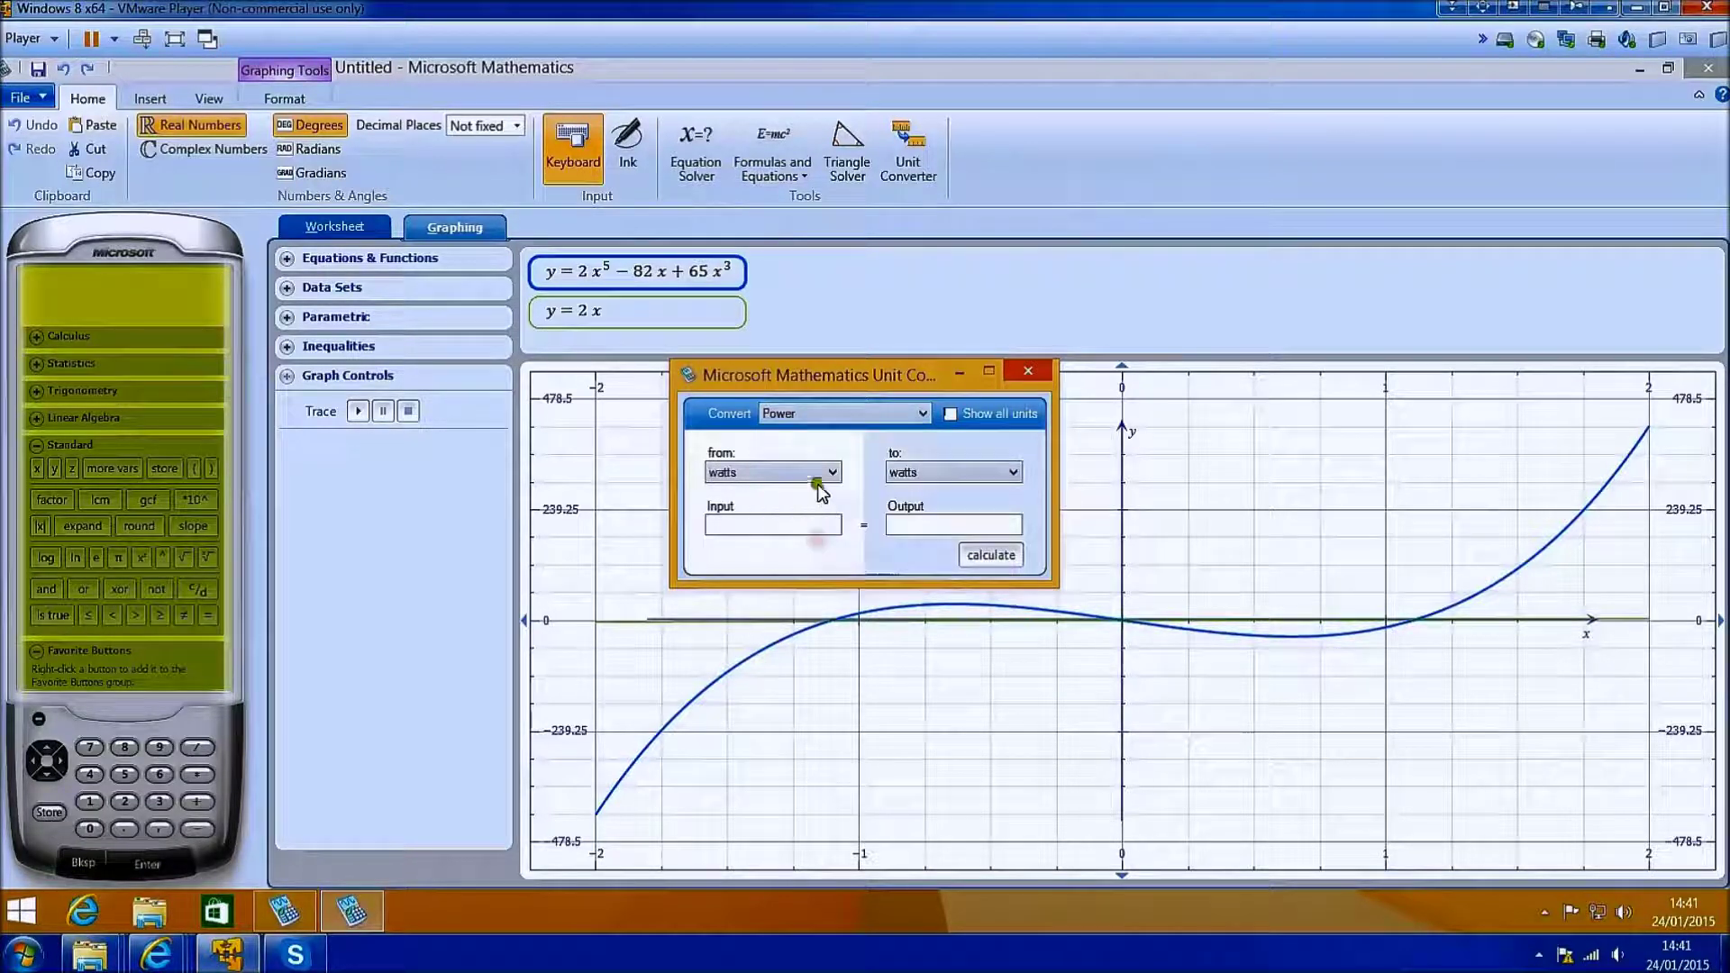
{"action": "left_click", "coordinate": [933, 472]}
{"action": "left_click", "coordinate": [933, 521]}
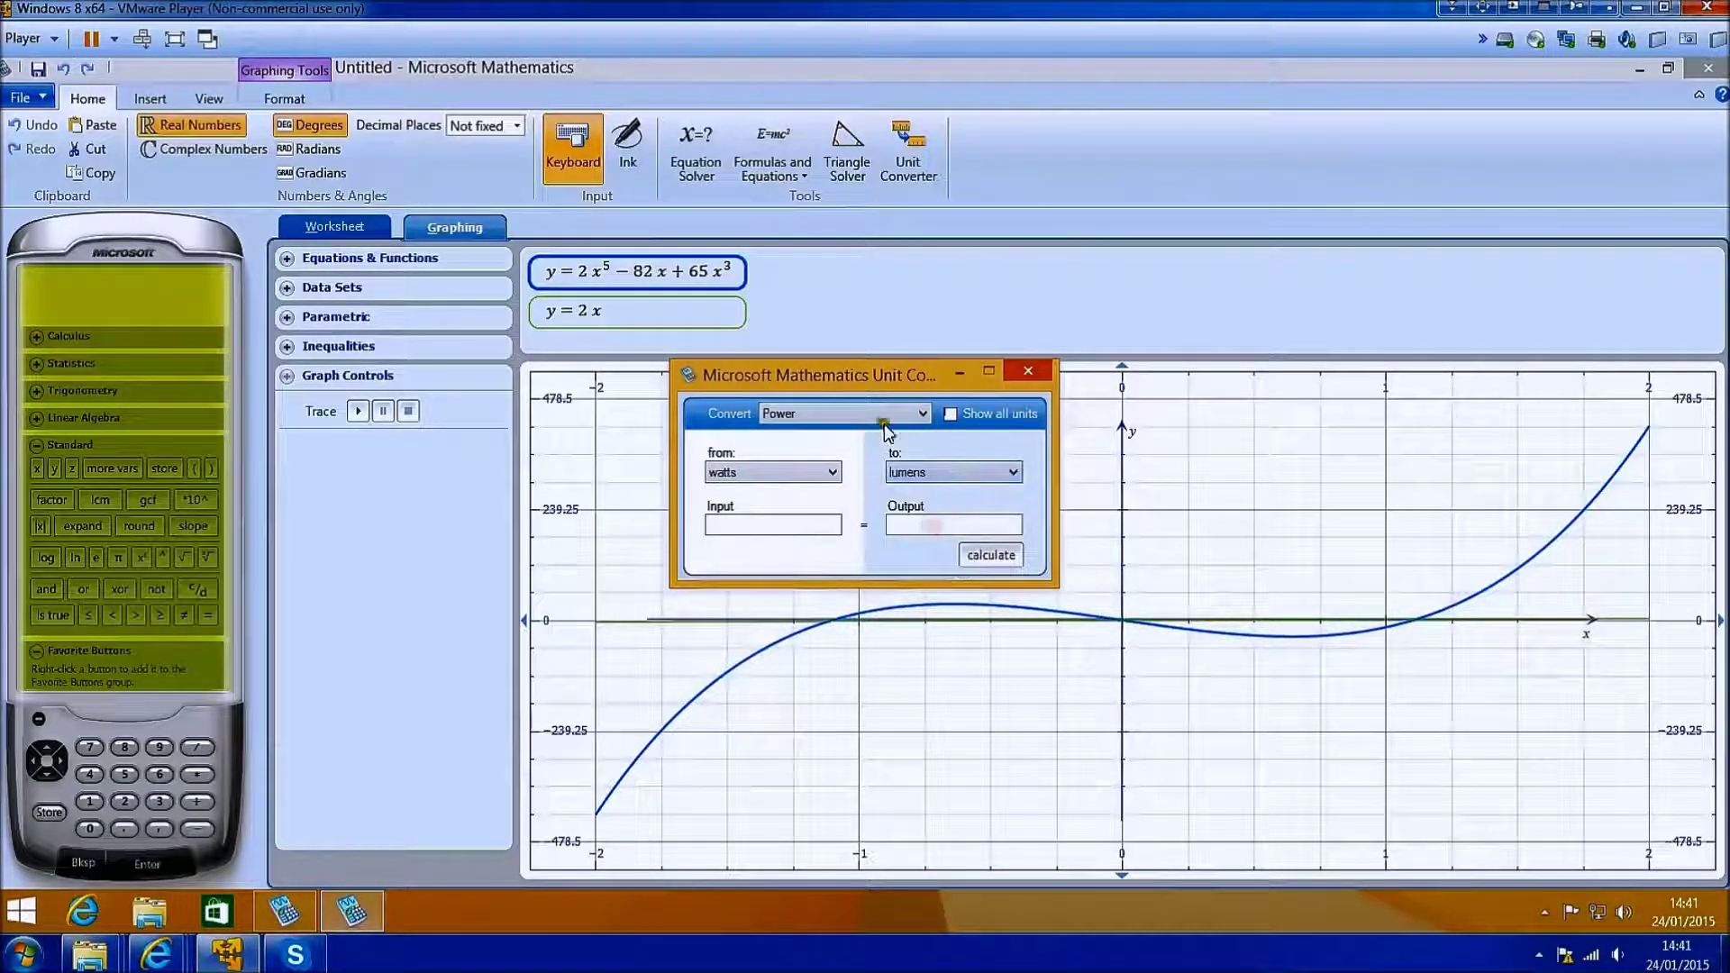
{"action": "left_click", "coordinate": [870, 414]}
{"action": "left_click", "coordinate": [853, 553]}
{"action": "left_click", "coordinate": [971, 473]}
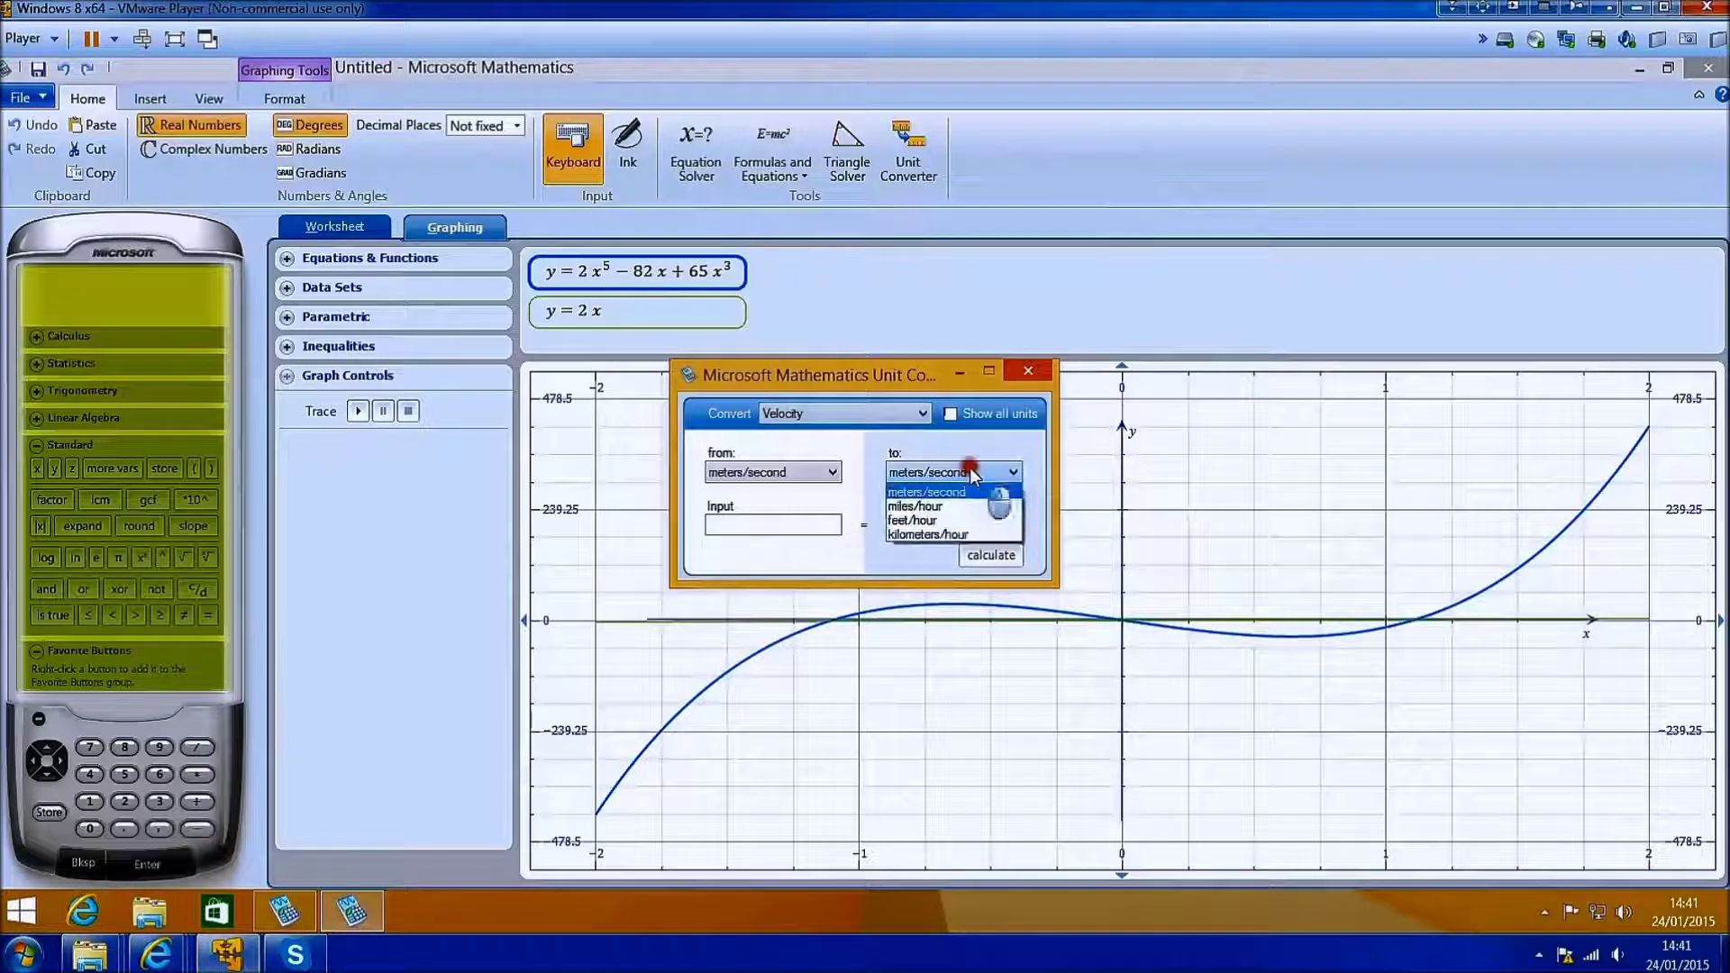
{"action": "left_click", "coordinate": [965, 536]}
{"action": "left_click", "coordinate": [856, 415]}
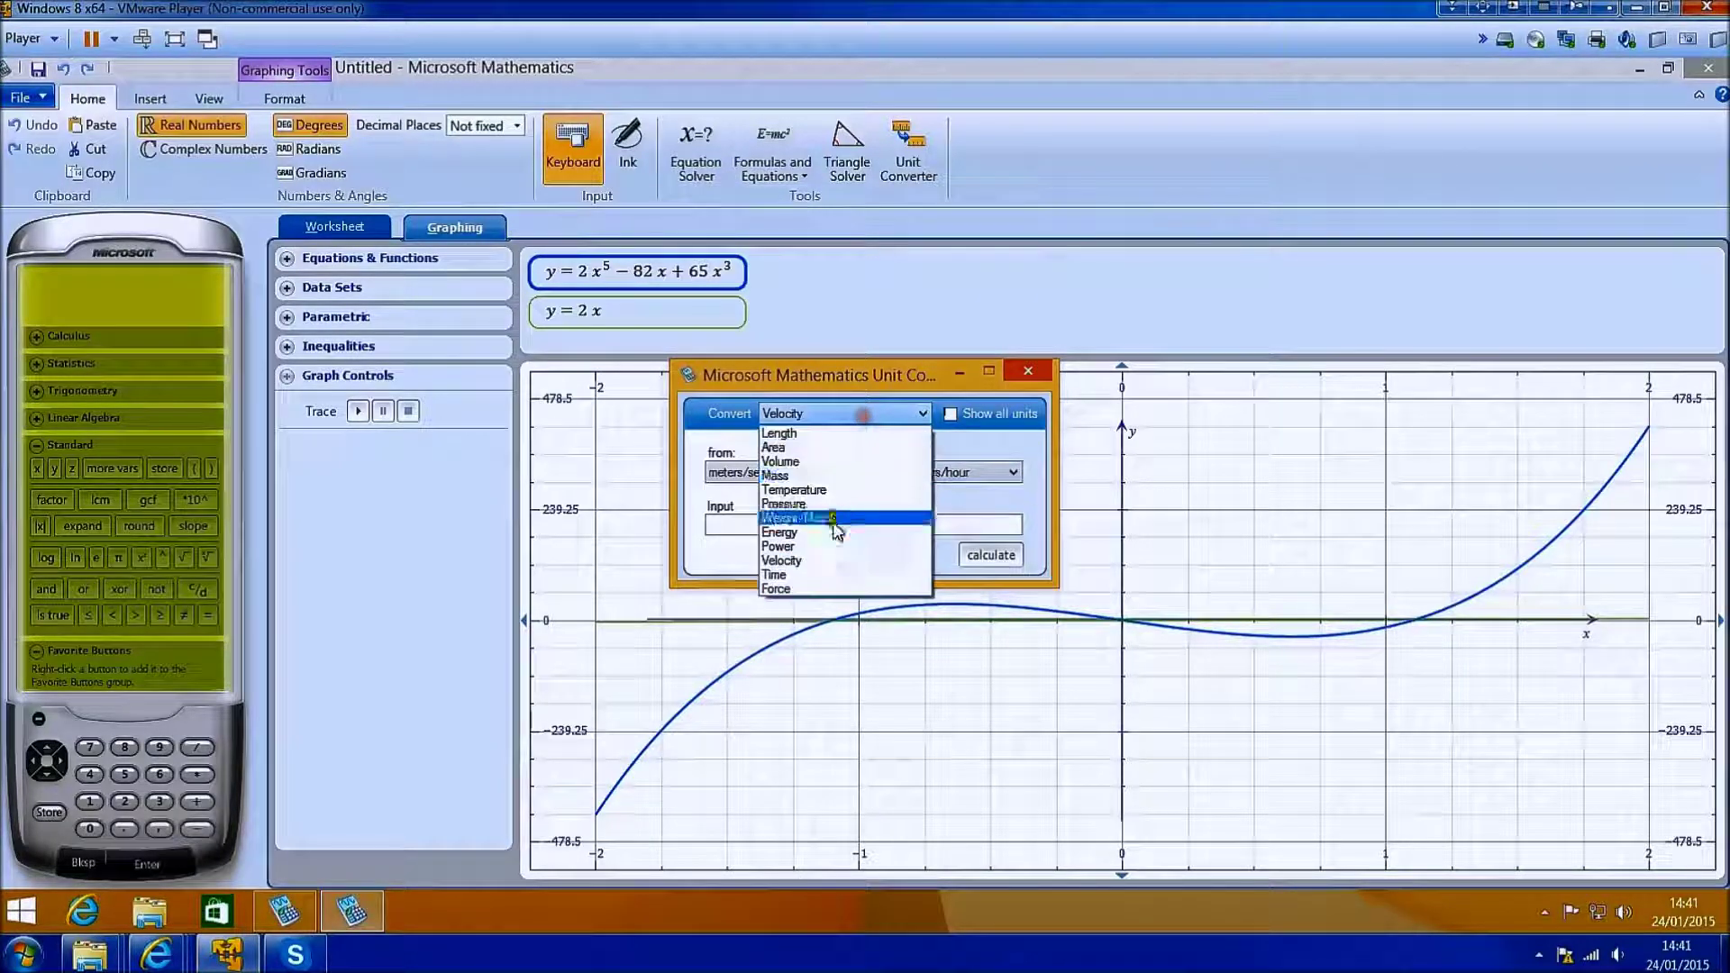
{"action": "left_click", "coordinate": [827, 576]}
{"action": "left_click", "coordinate": [950, 467]}
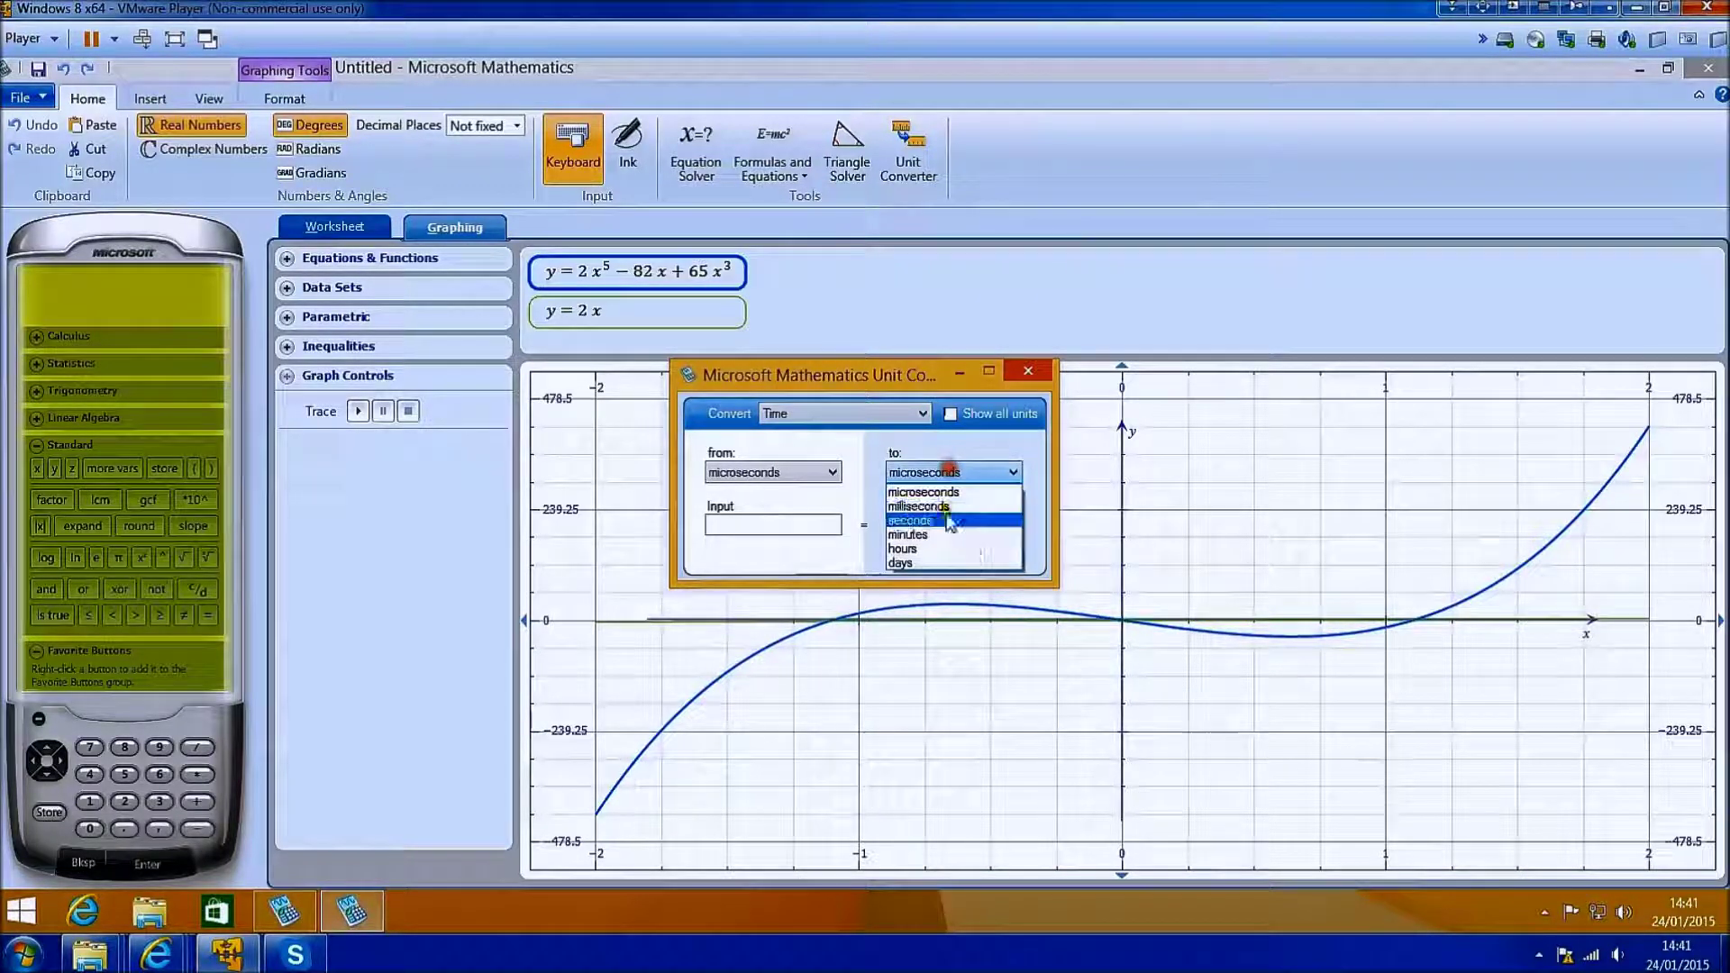
{"action": "left_click", "coordinate": [940, 526]}
{"action": "left_click", "coordinate": [852, 414]}
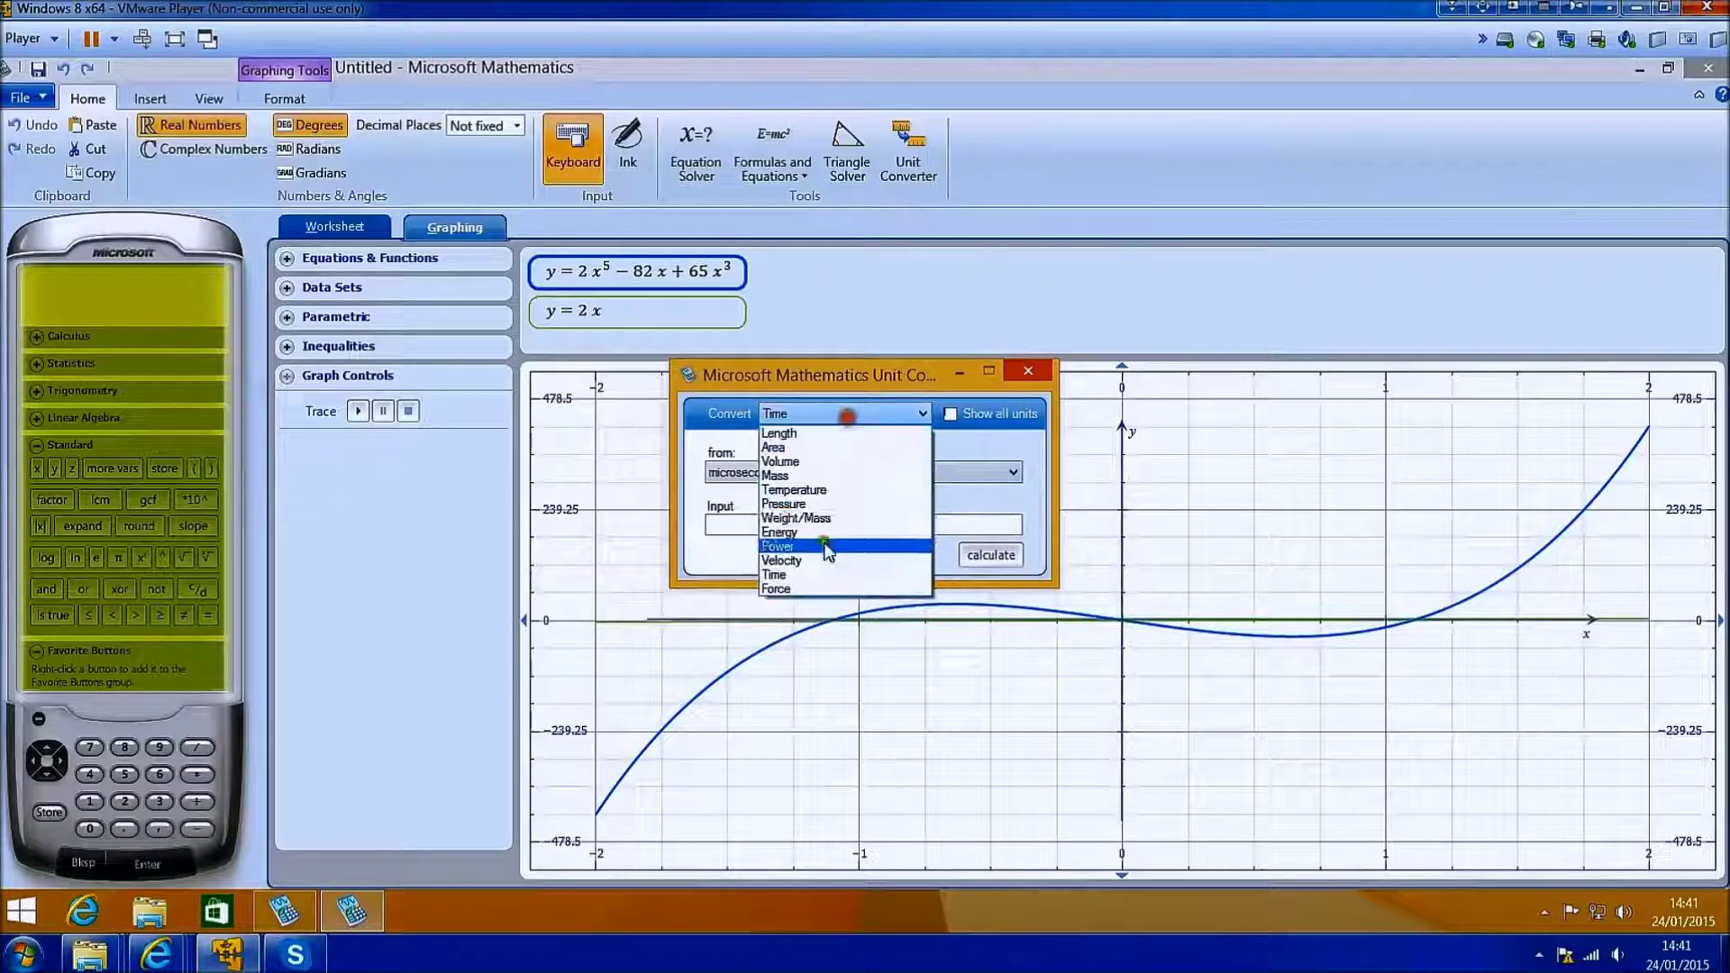
{"action": "left_click", "coordinate": [828, 587]}
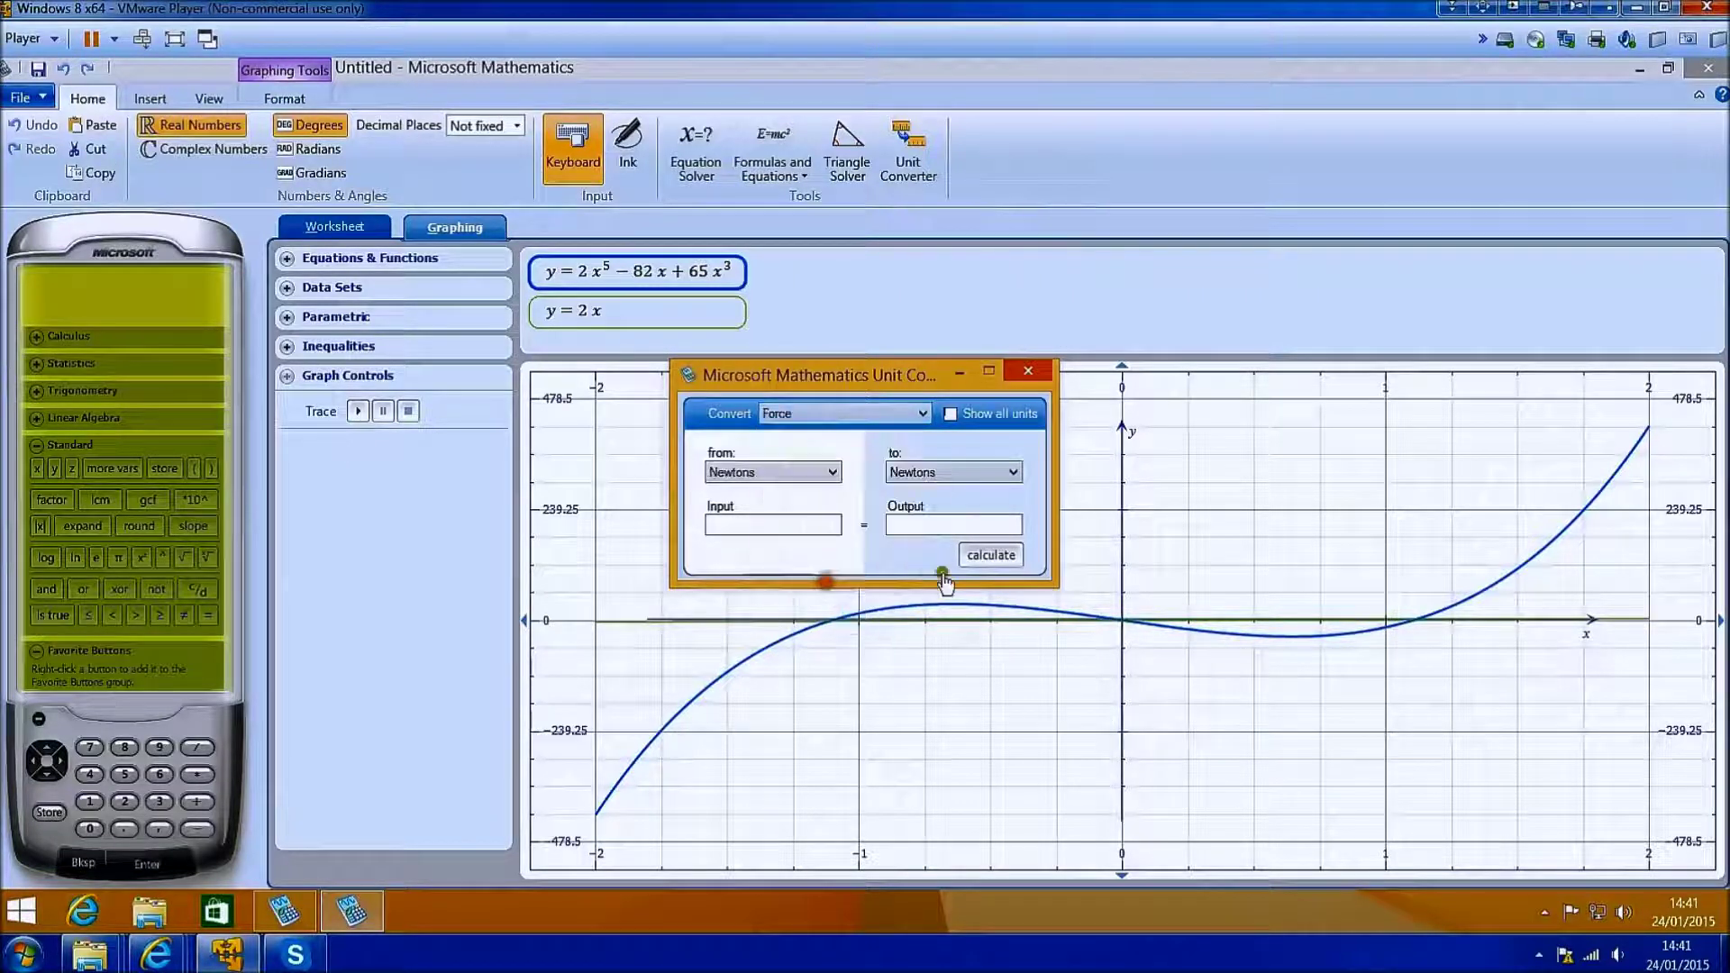
Close the unit converter and exit Microsoft Mathematics, agreeing to save changes
{"action": "left_click", "coordinate": [1031, 373]}
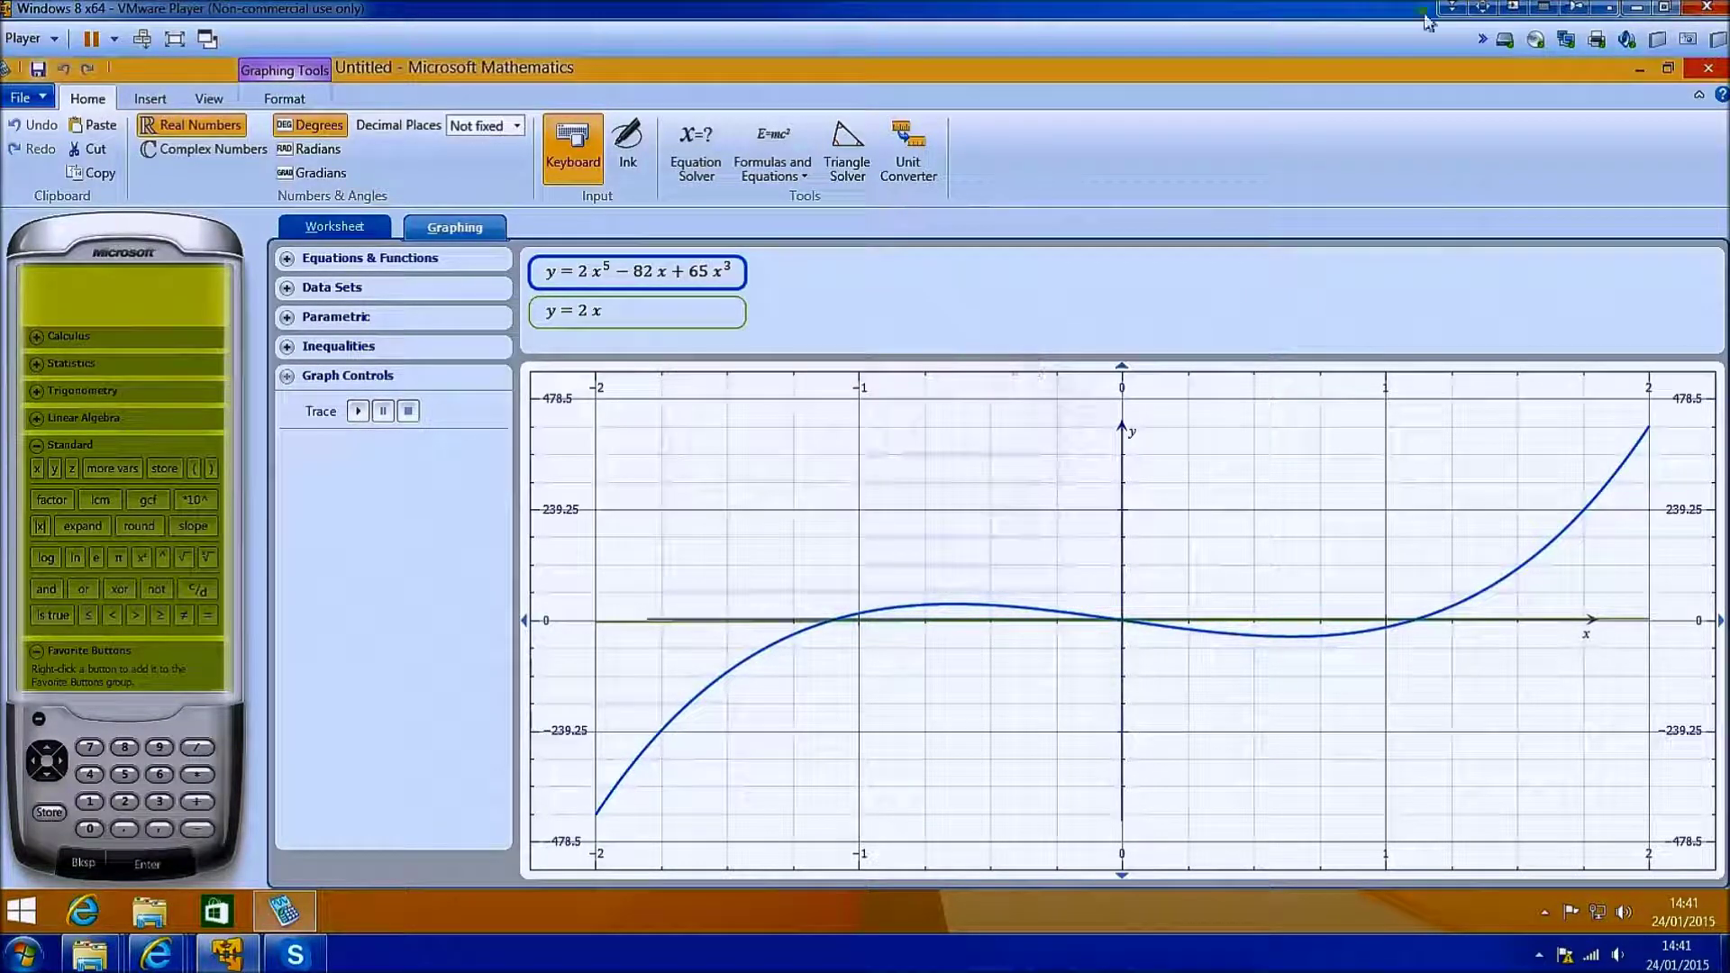
{"action": "left_click", "coordinate": [1709, 68]}
{"action": "left_click", "coordinate": [800, 561]}
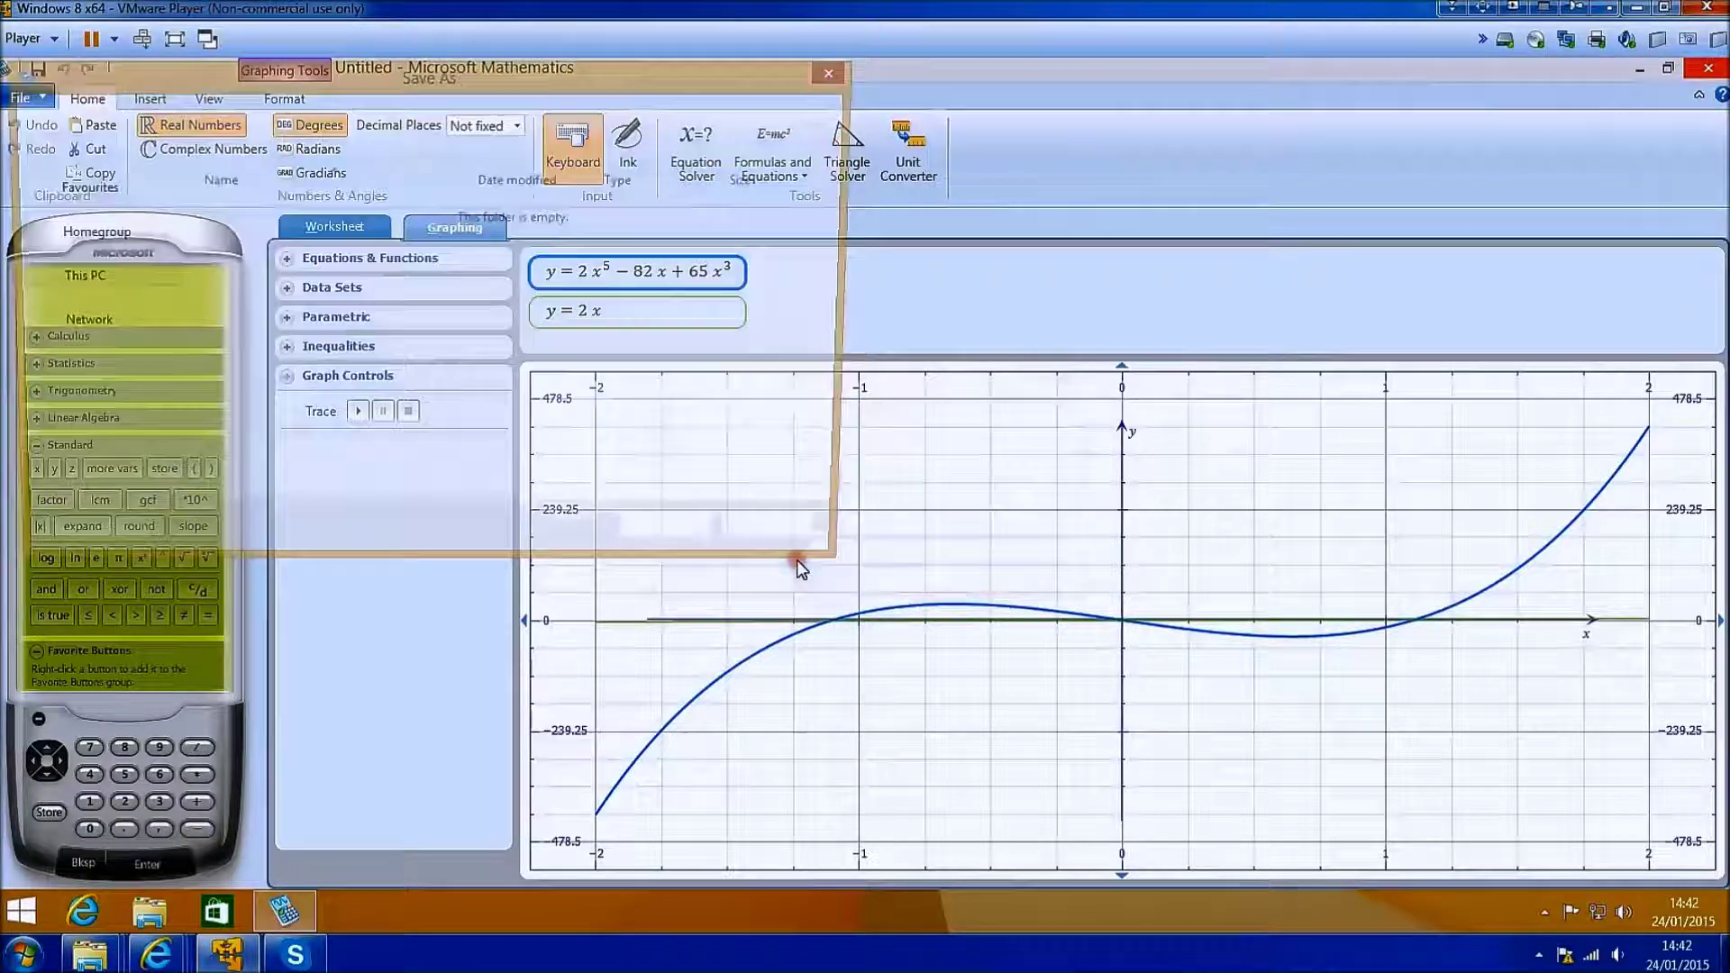
Save the worksheet in Documents as 'math test2'
{"action": "left_click", "coordinate": [240, 236]}
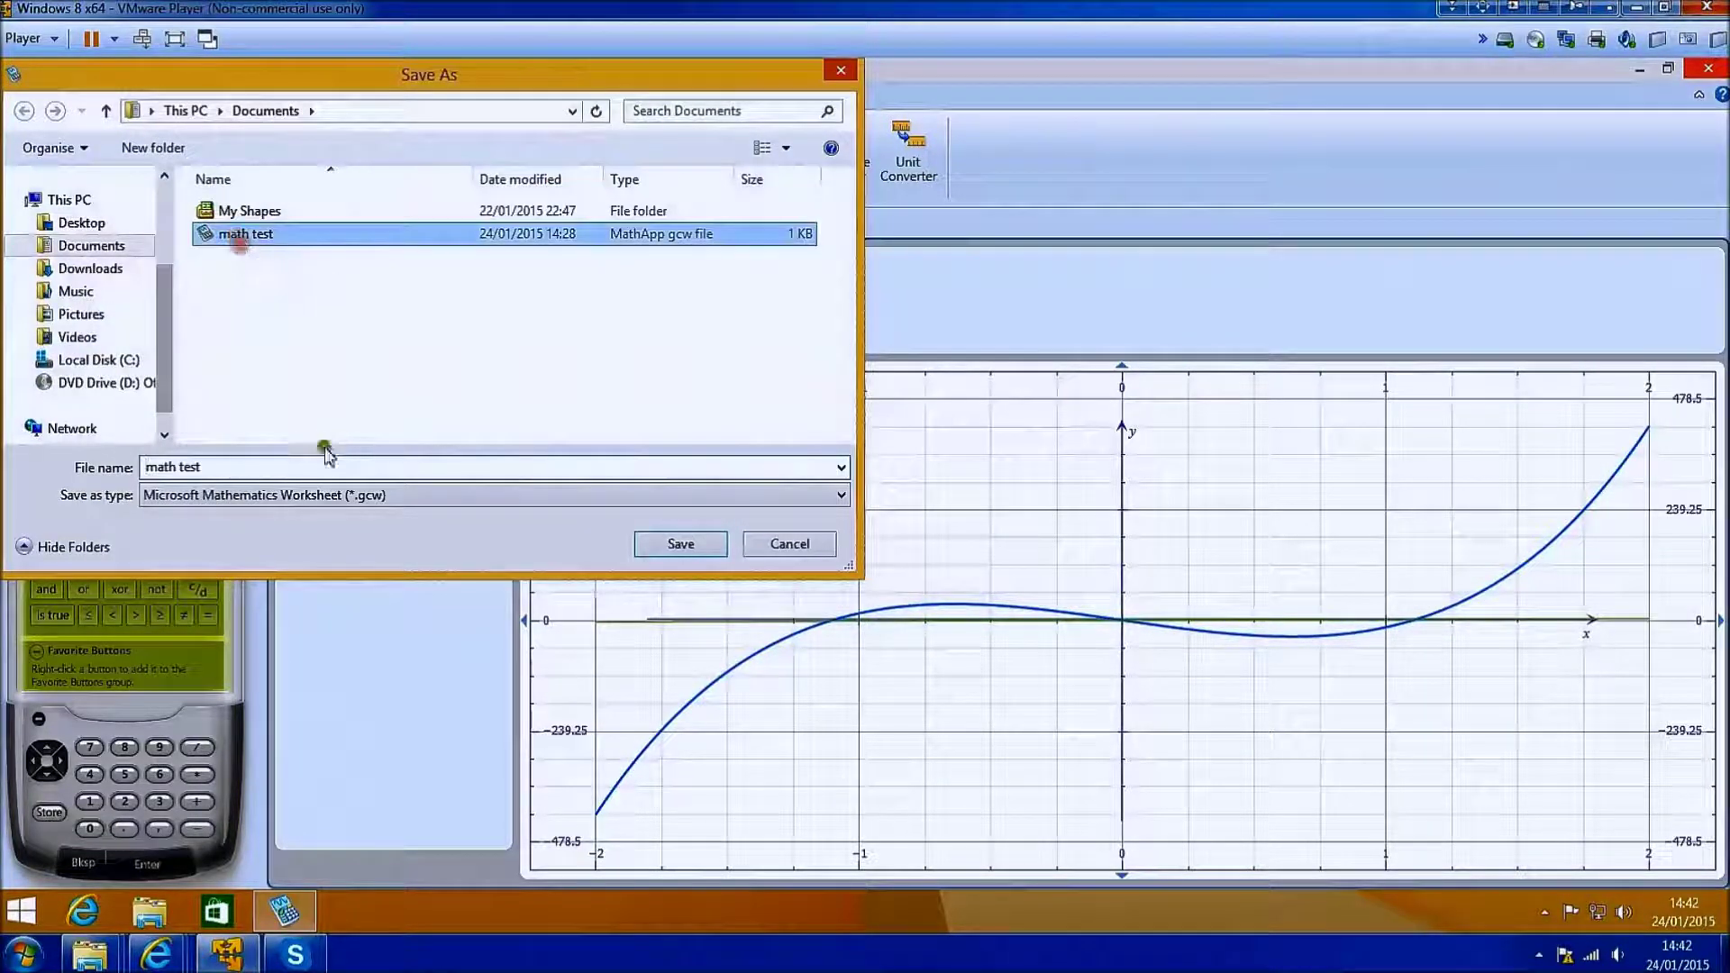
{"action": "left_click", "coordinate": [298, 465]}
{"action": "key", "text": "Return"}
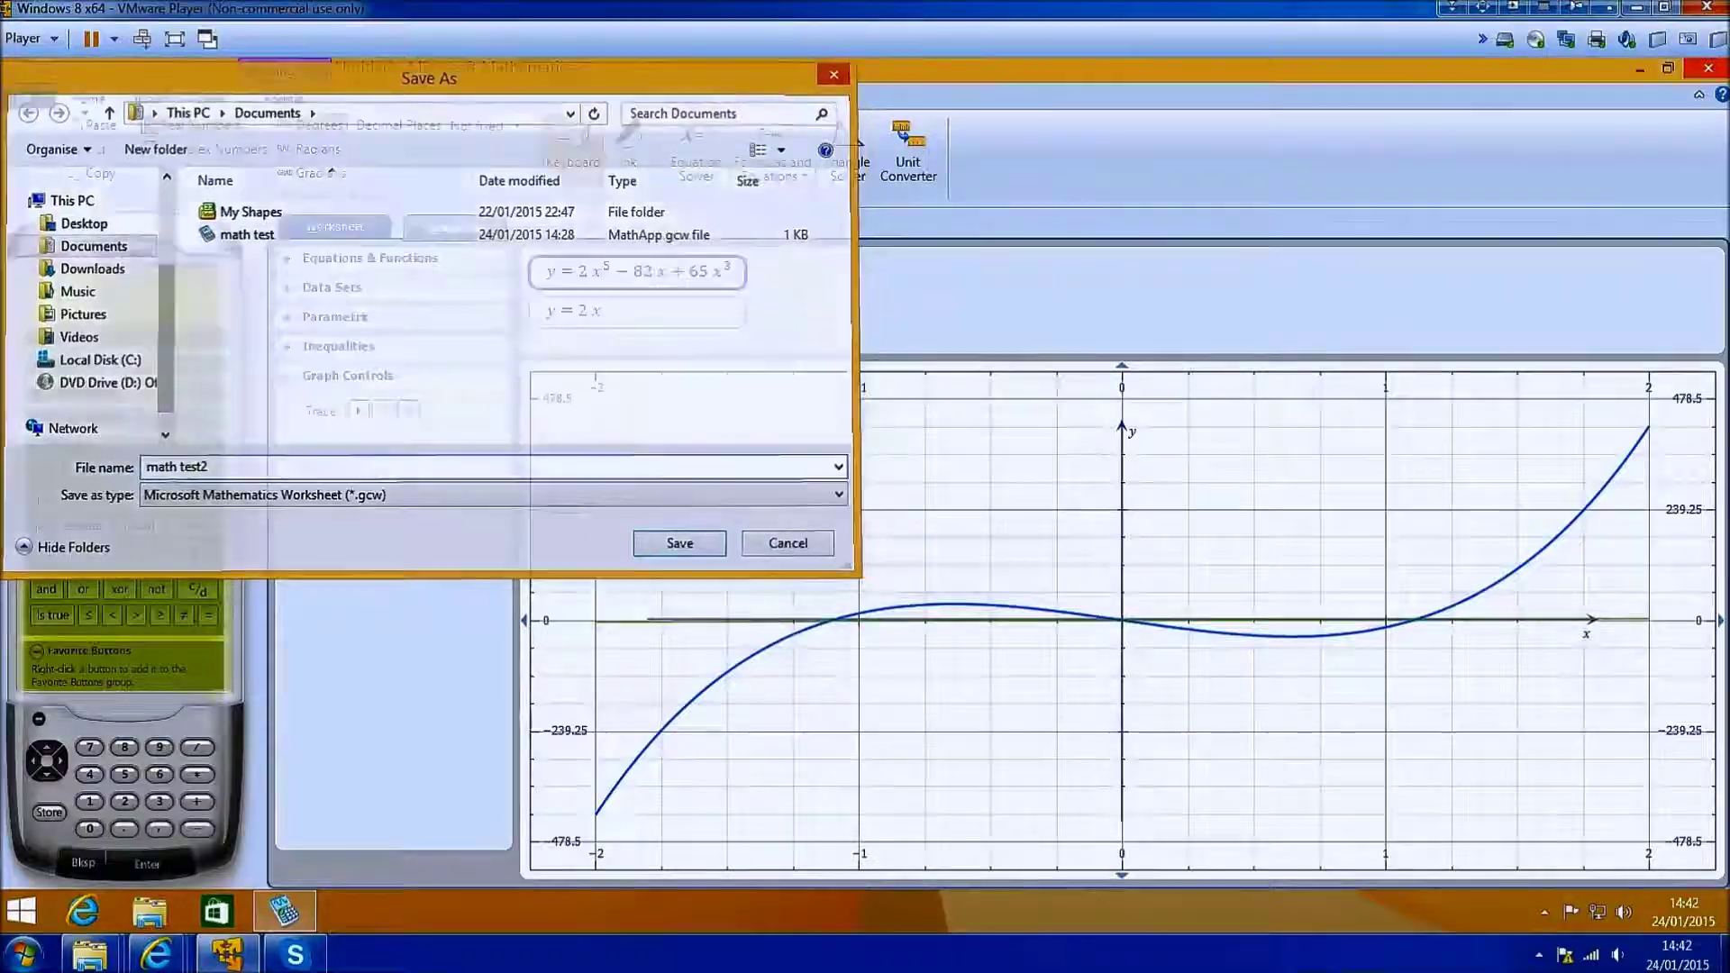
{"action": "key", "text": "super+r"}
Launch the desktop calculator via calc, switch it to Scientific view, and centre its window
{"action": "type", "text": "calc"}
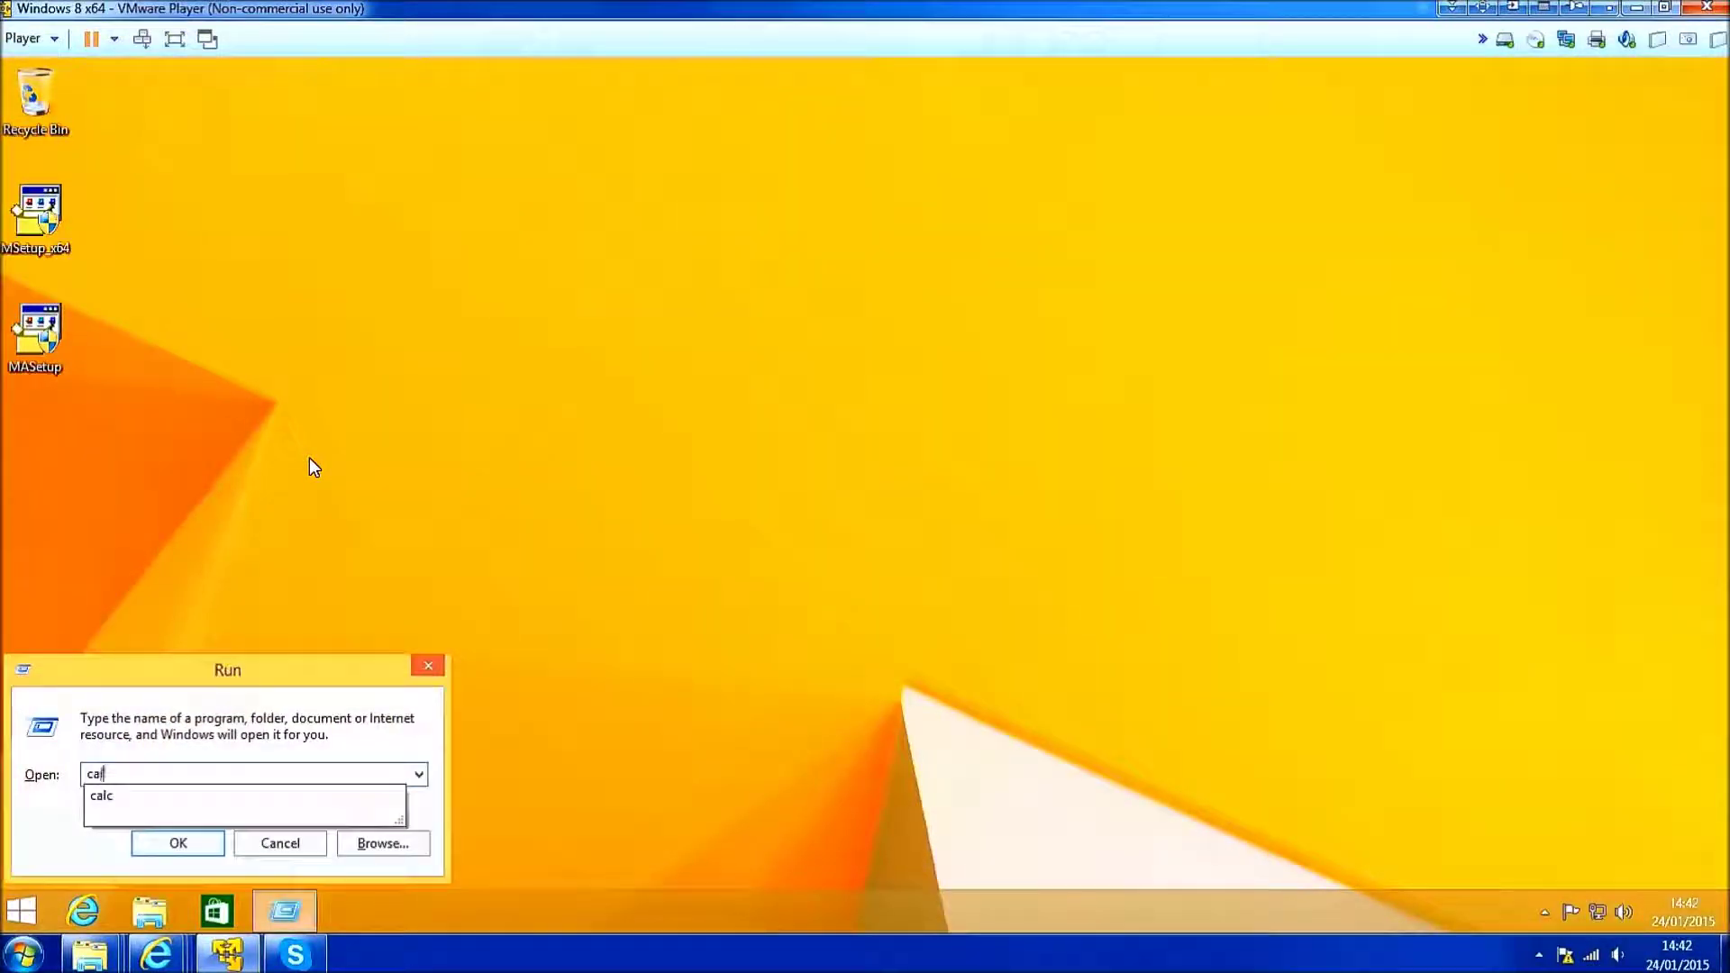
{"action": "key", "text": "Return"}
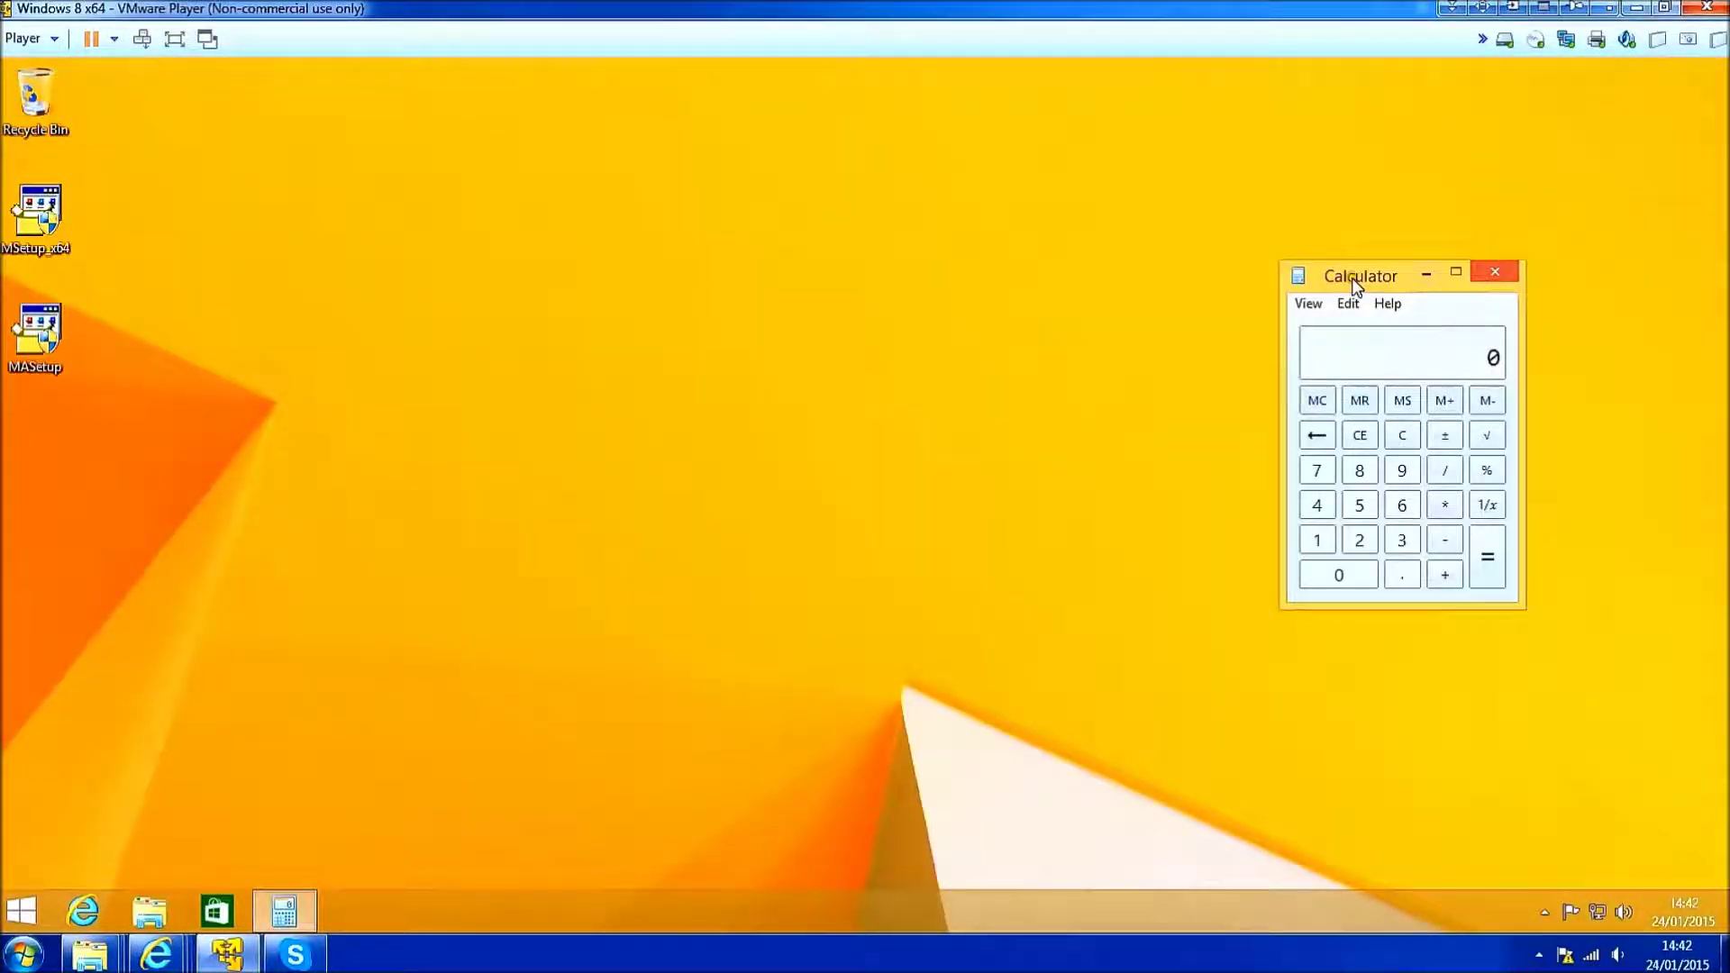
{"action": "left_click", "coordinate": [1309, 304]}
{"action": "left_click", "coordinate": [1339, 350]}
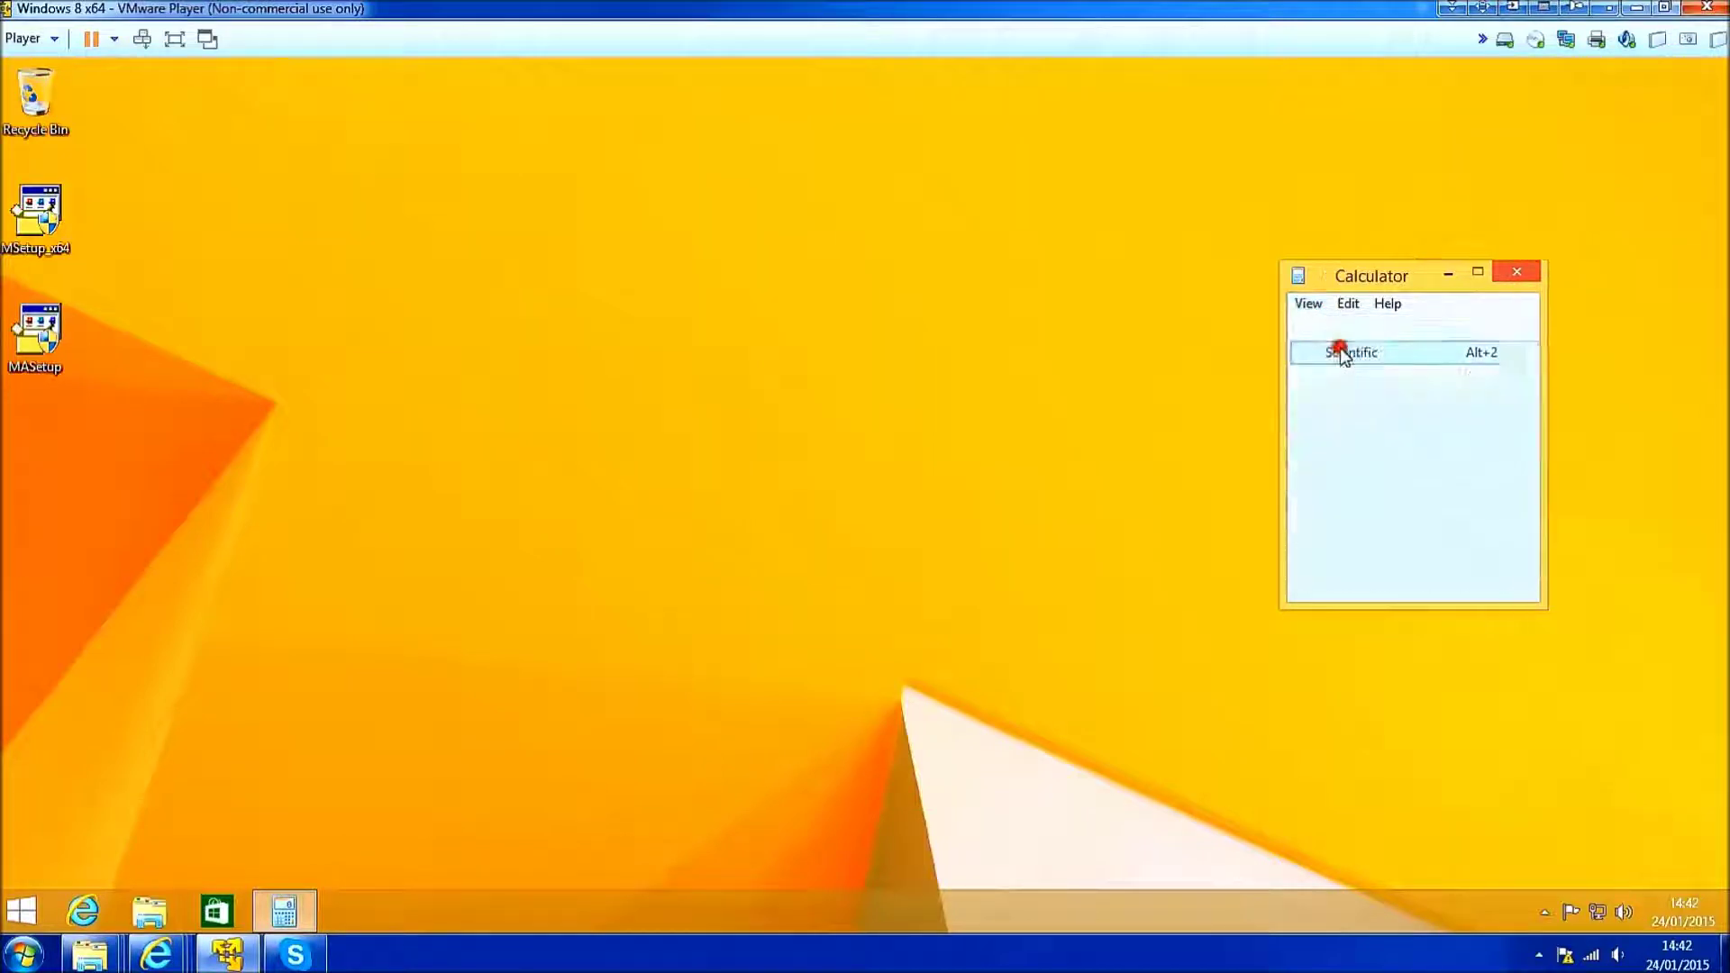
{"action": "left_click_drag", "start_coordinate": [1414, 286], "coordinate": [1104, 261]}
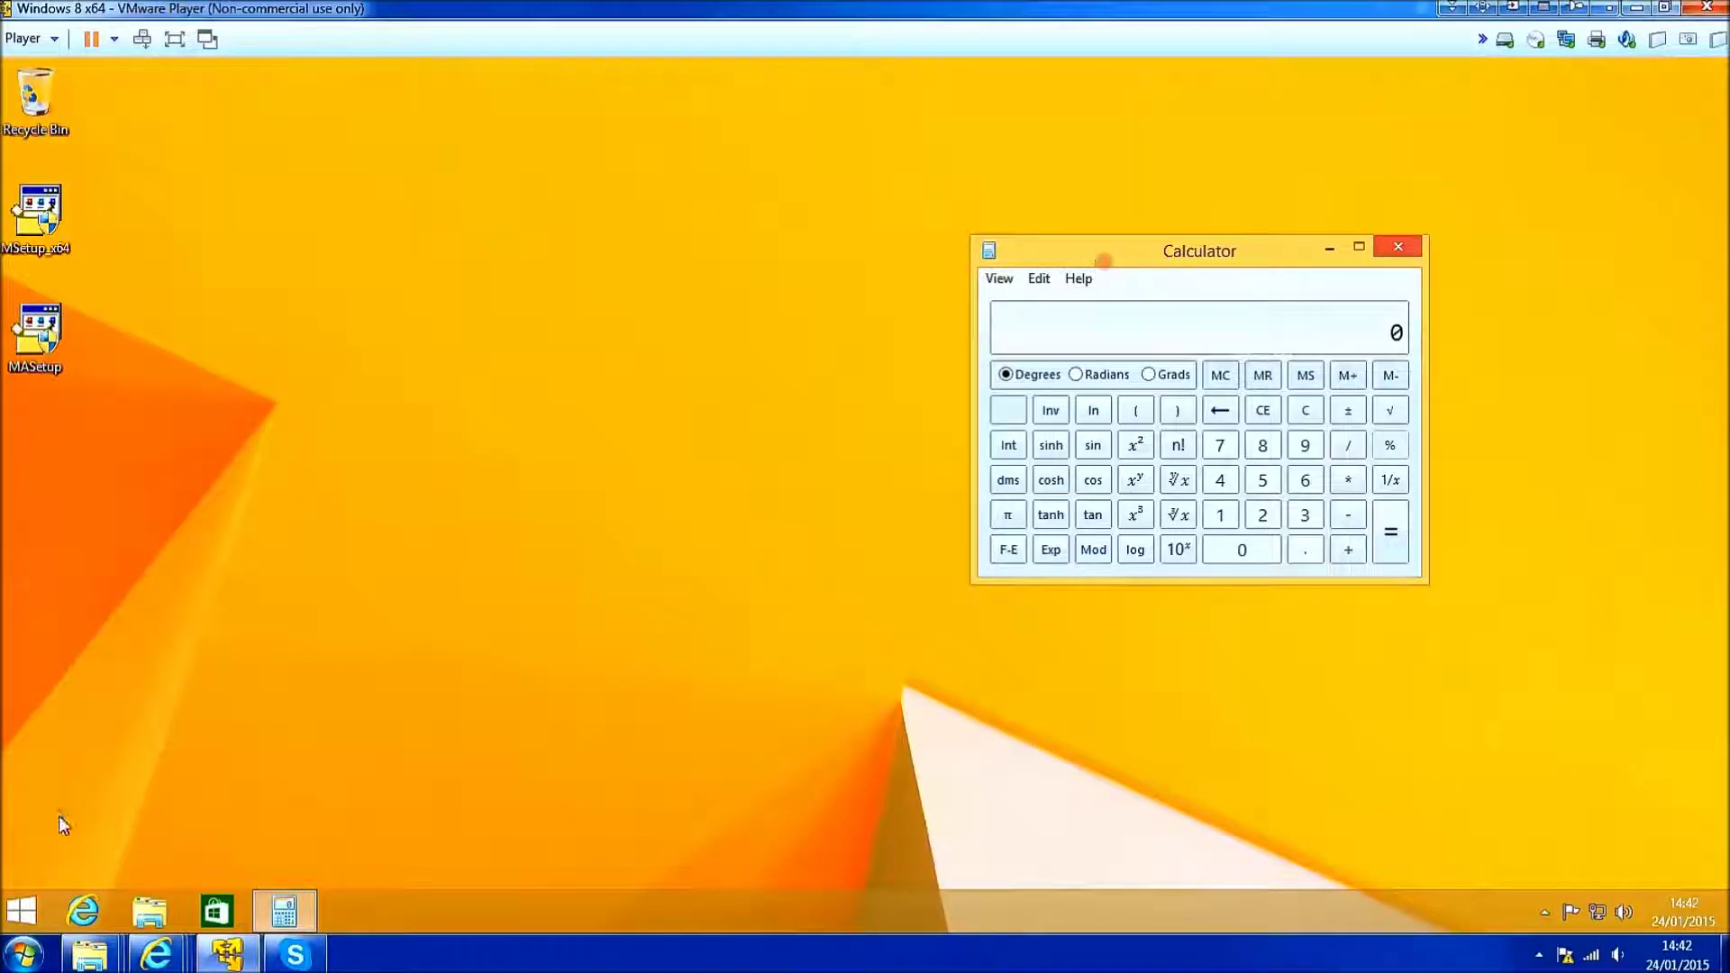
{"action": "left_click", "coordinate": [27, 911]}
Launch the Calculator app from the Start screen's Apps list
{"action": "left_click", "coordinate": [138, 876]}
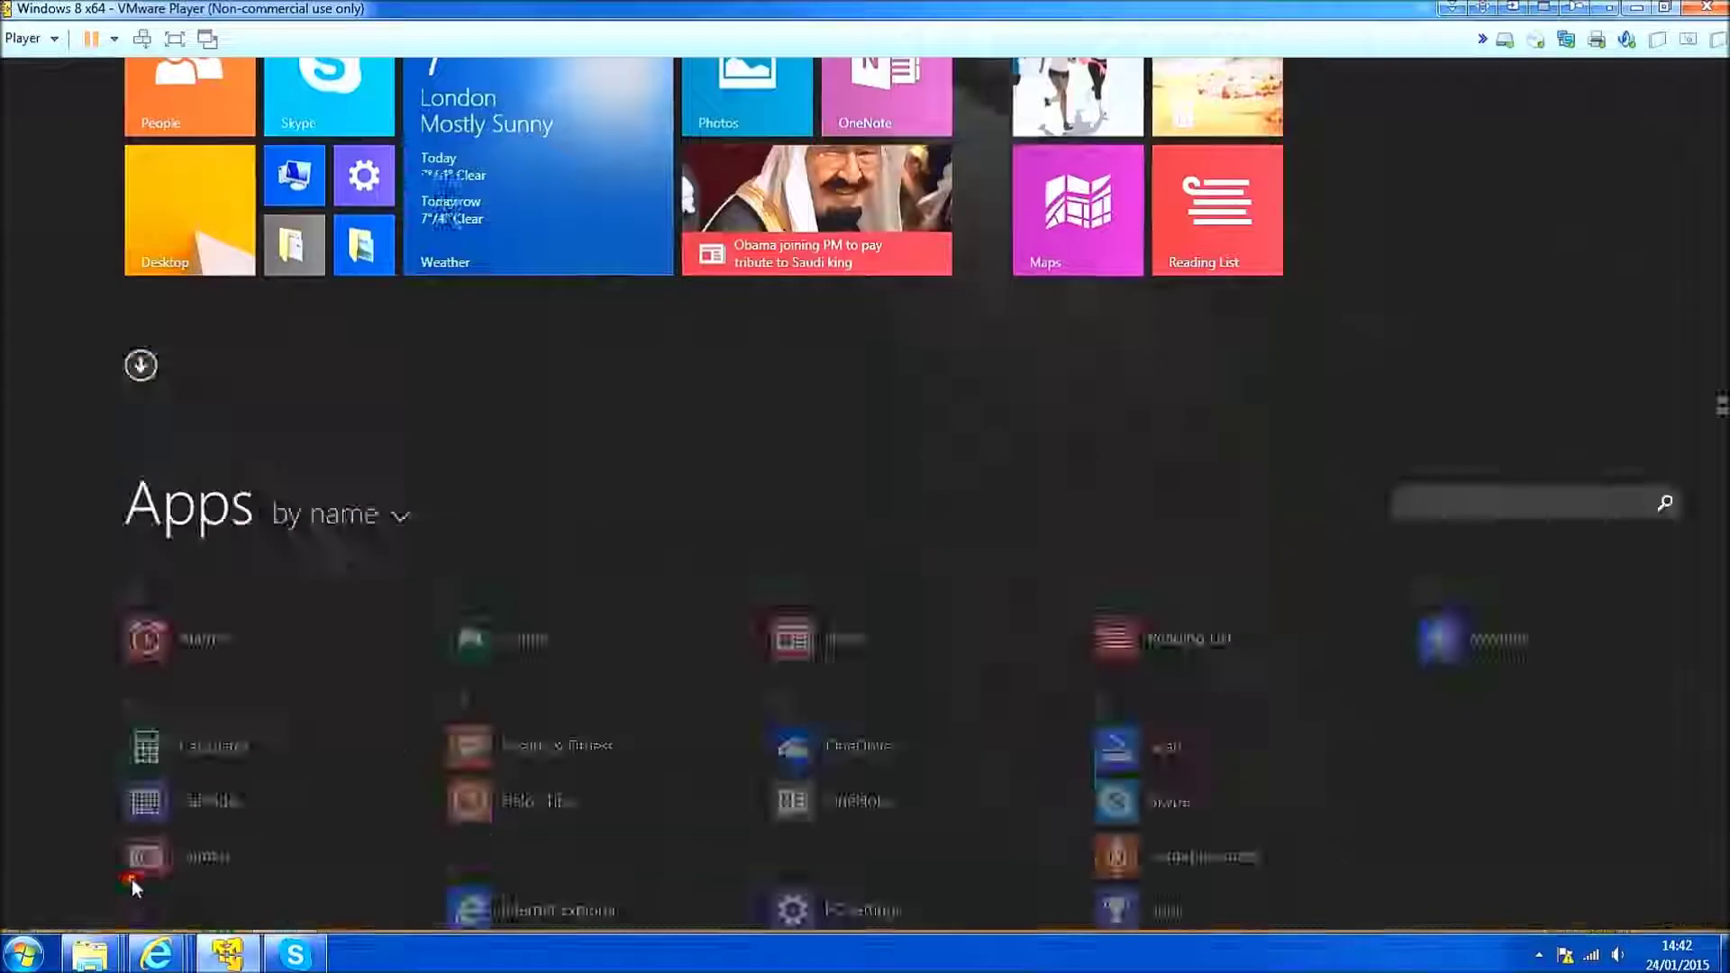
{"action": "scroll", "coordinate": [499, 690], "scroll_direction": "down", "scroll_amount": 5}
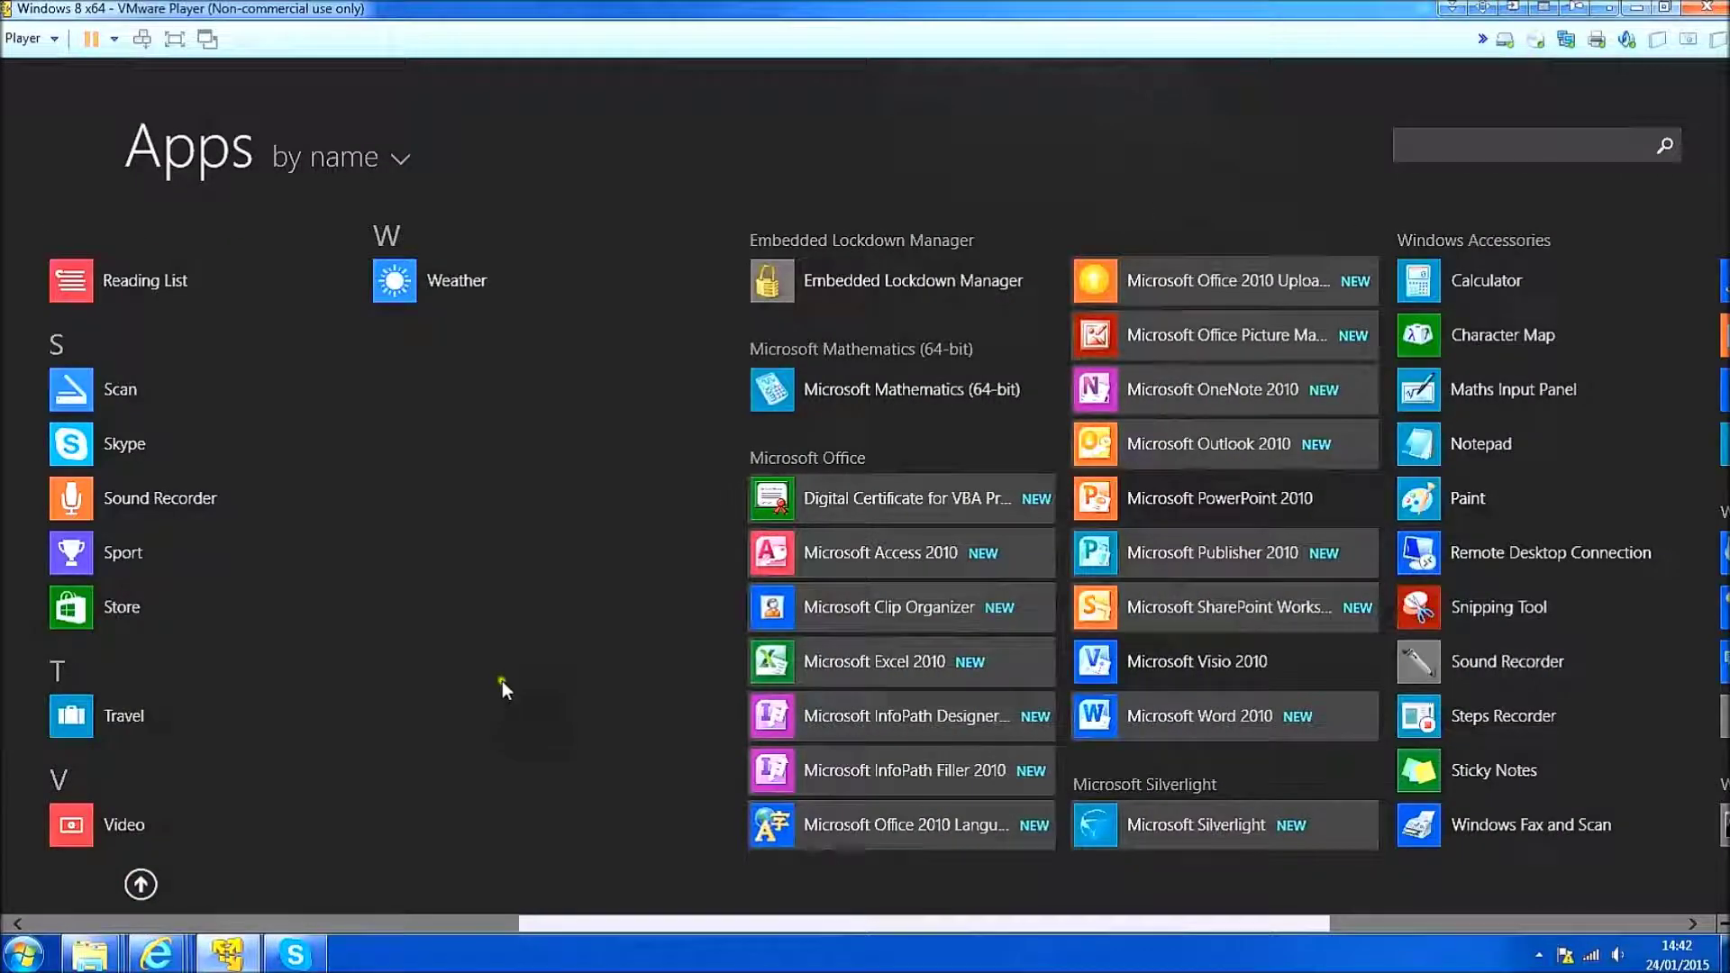
{"action": "scroll", "coordinate": [501, 680], "scroll_direction": "up", "scroll_amount": 8}
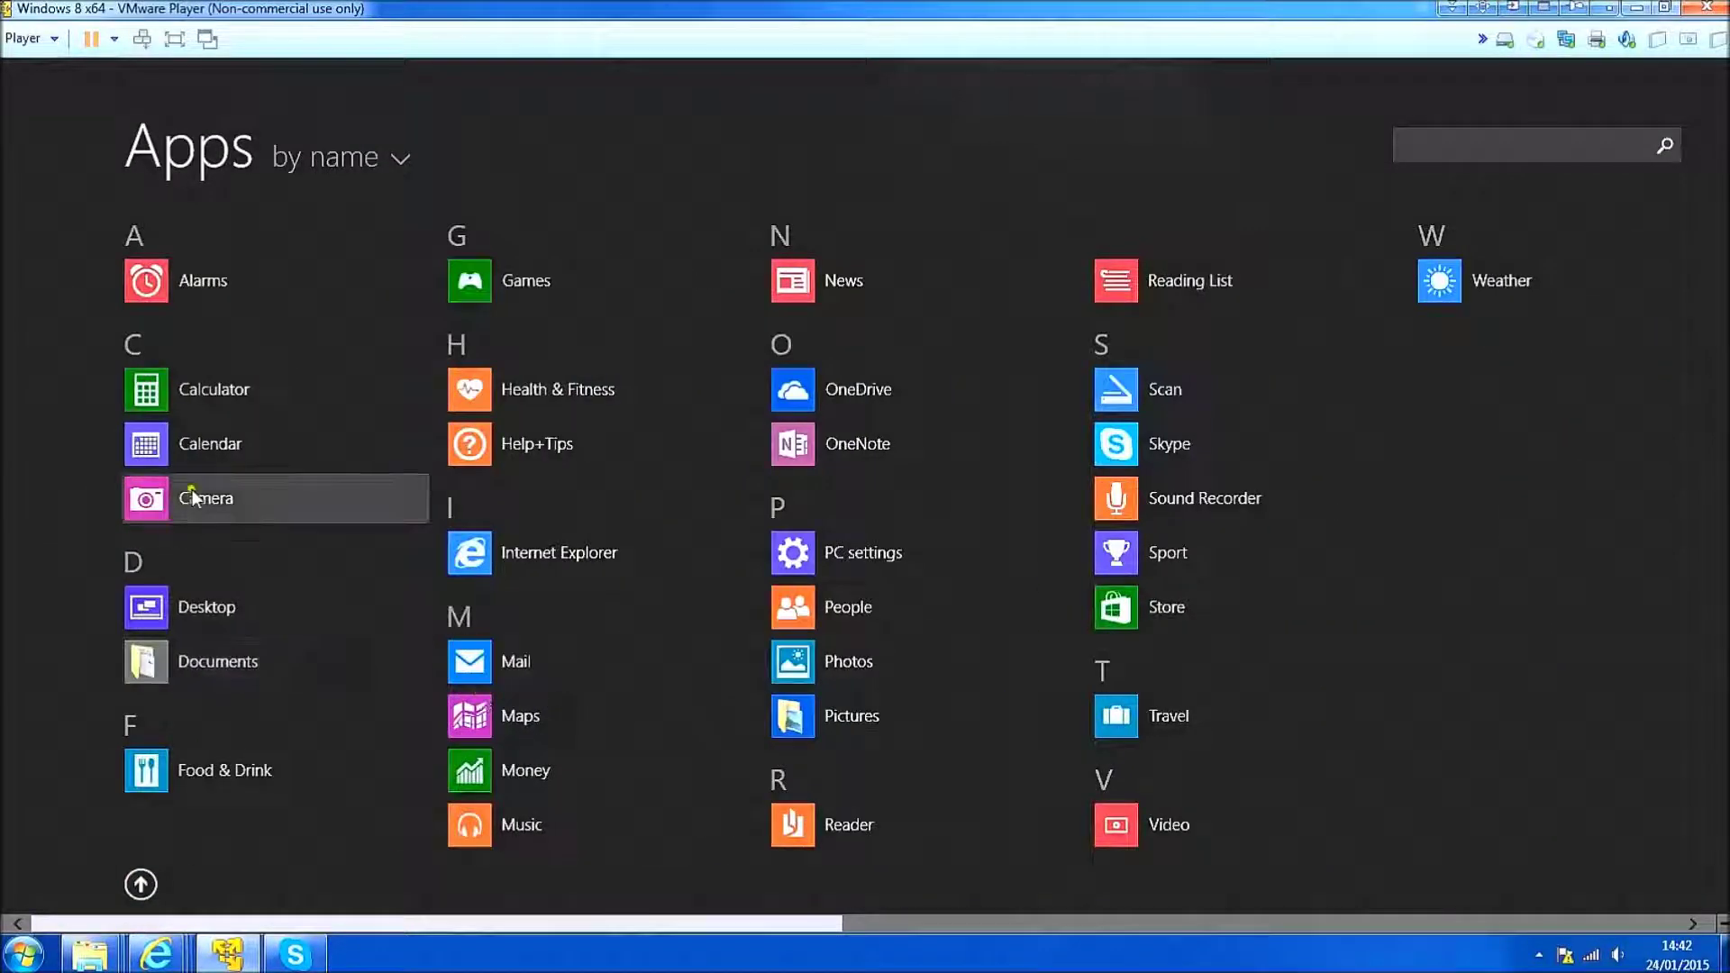
{"action": "left_click", "coordinate": [197, 404]}
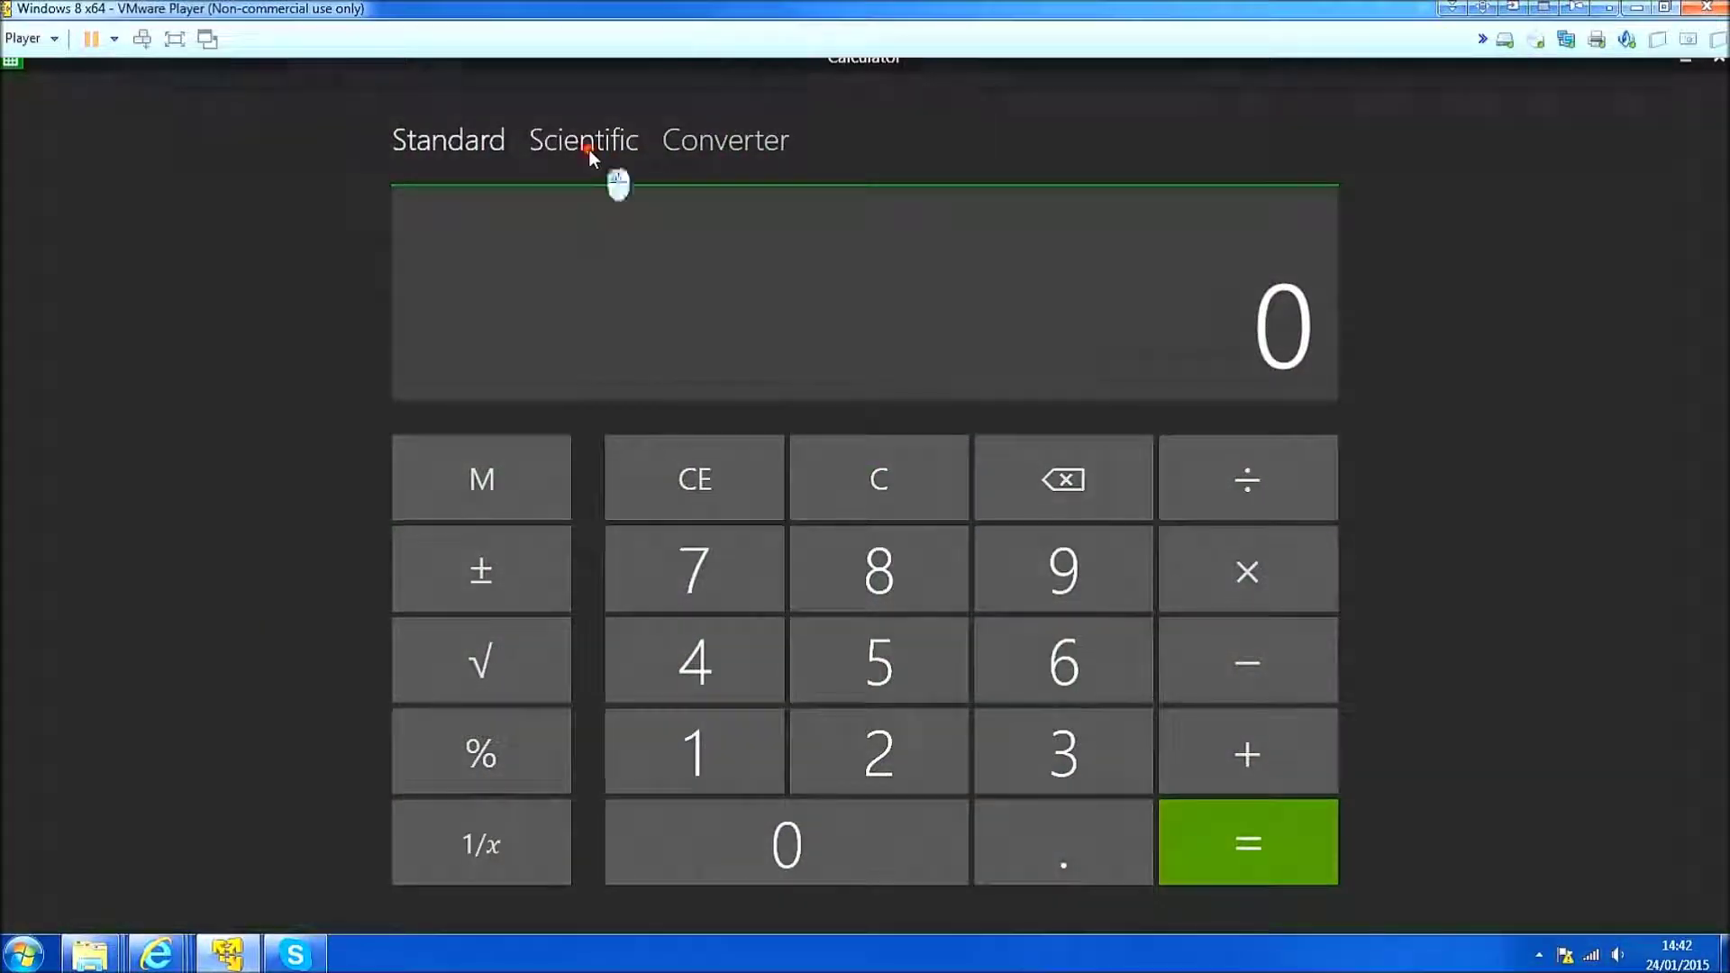
Switch the Calculator app to Converter and choose the Length category, Inches to Centimetres
{"action": "left_click", "coordinate": [587, 149]}
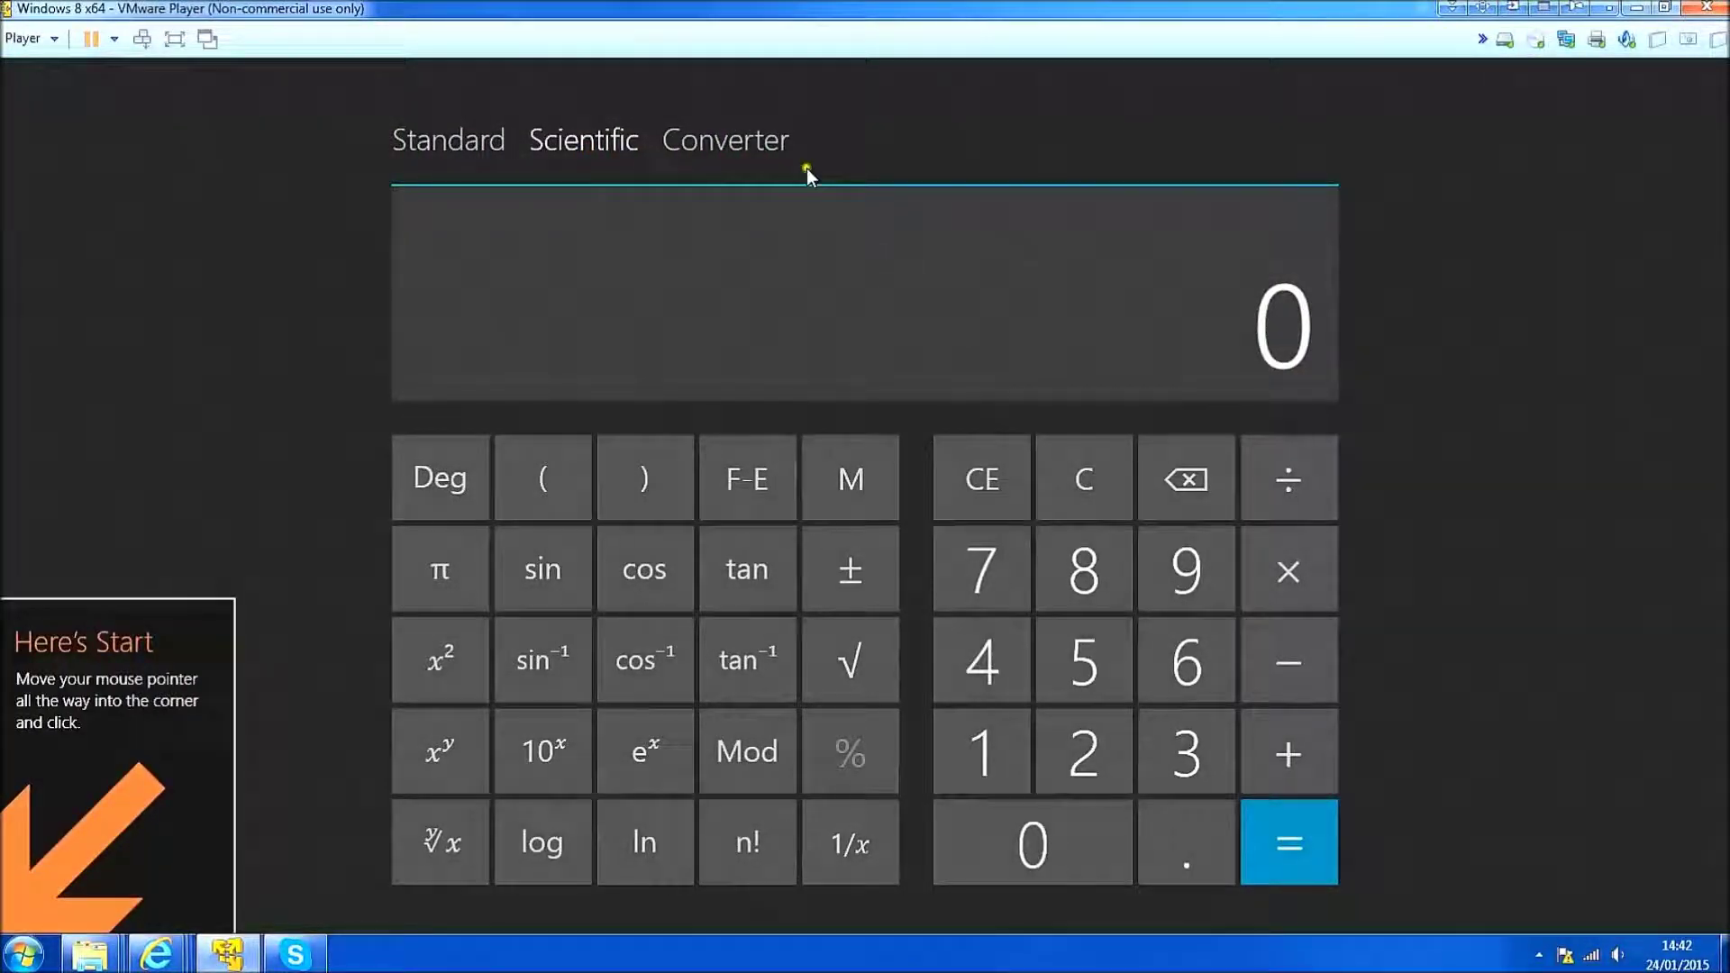
{"action": "left_click", "coordinate": [789, 152]}
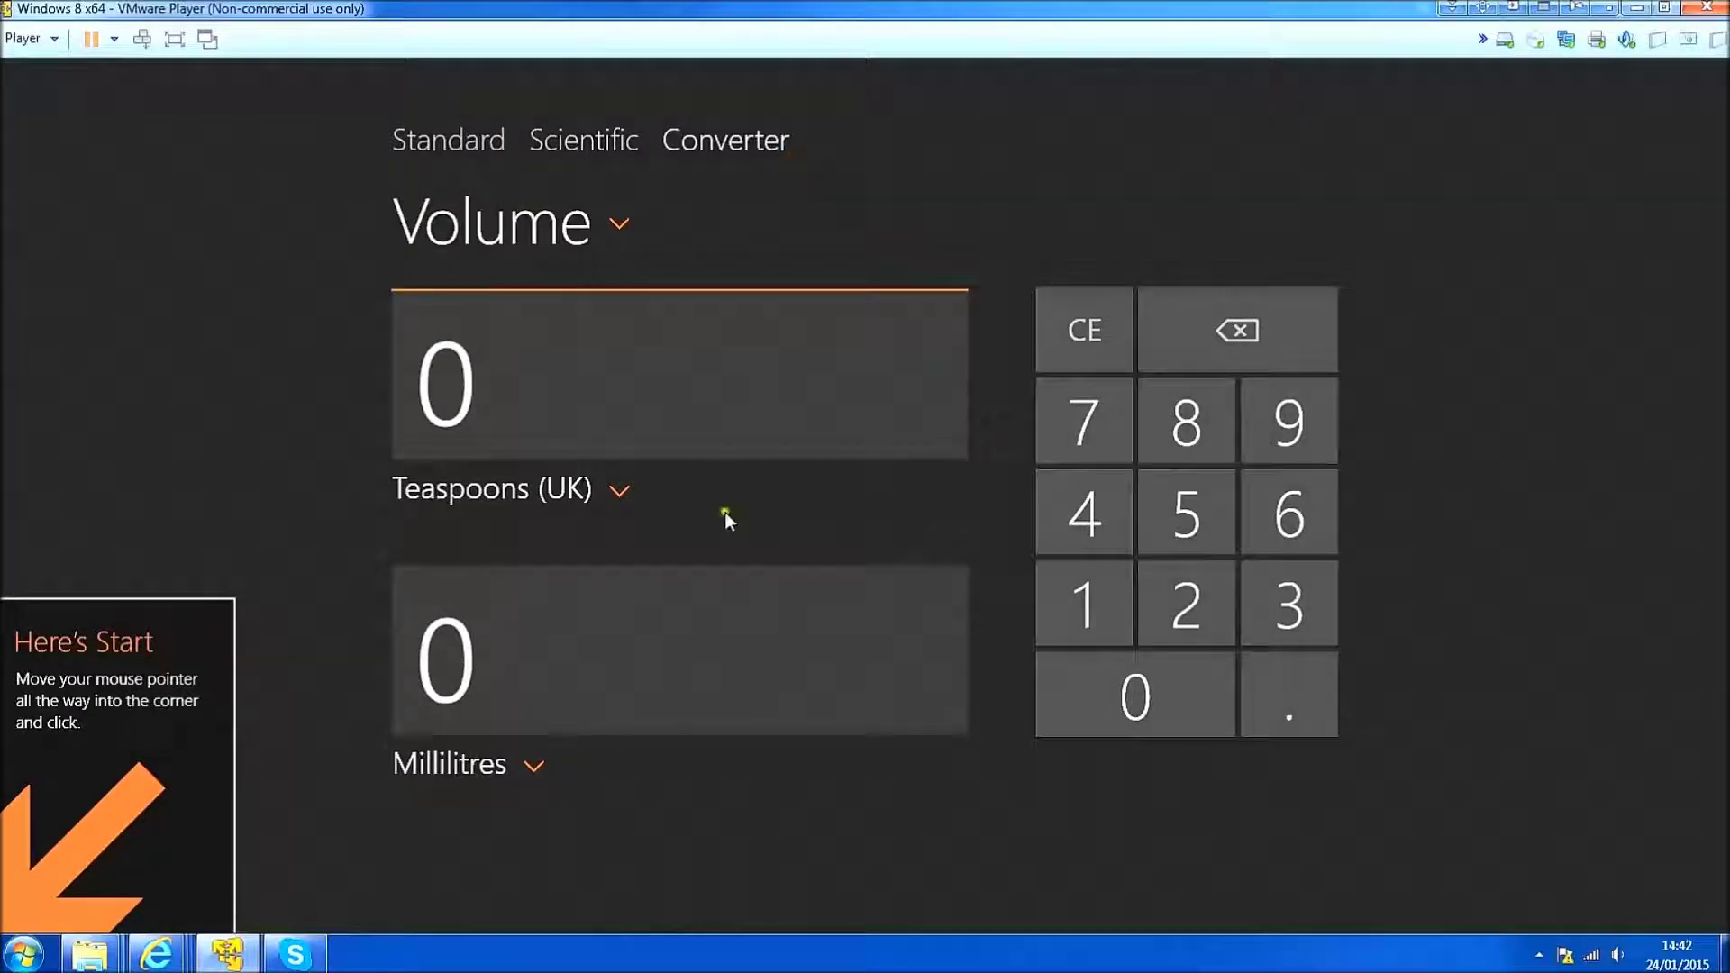
{"action": "left_click", "coordinate": [618, 224]}
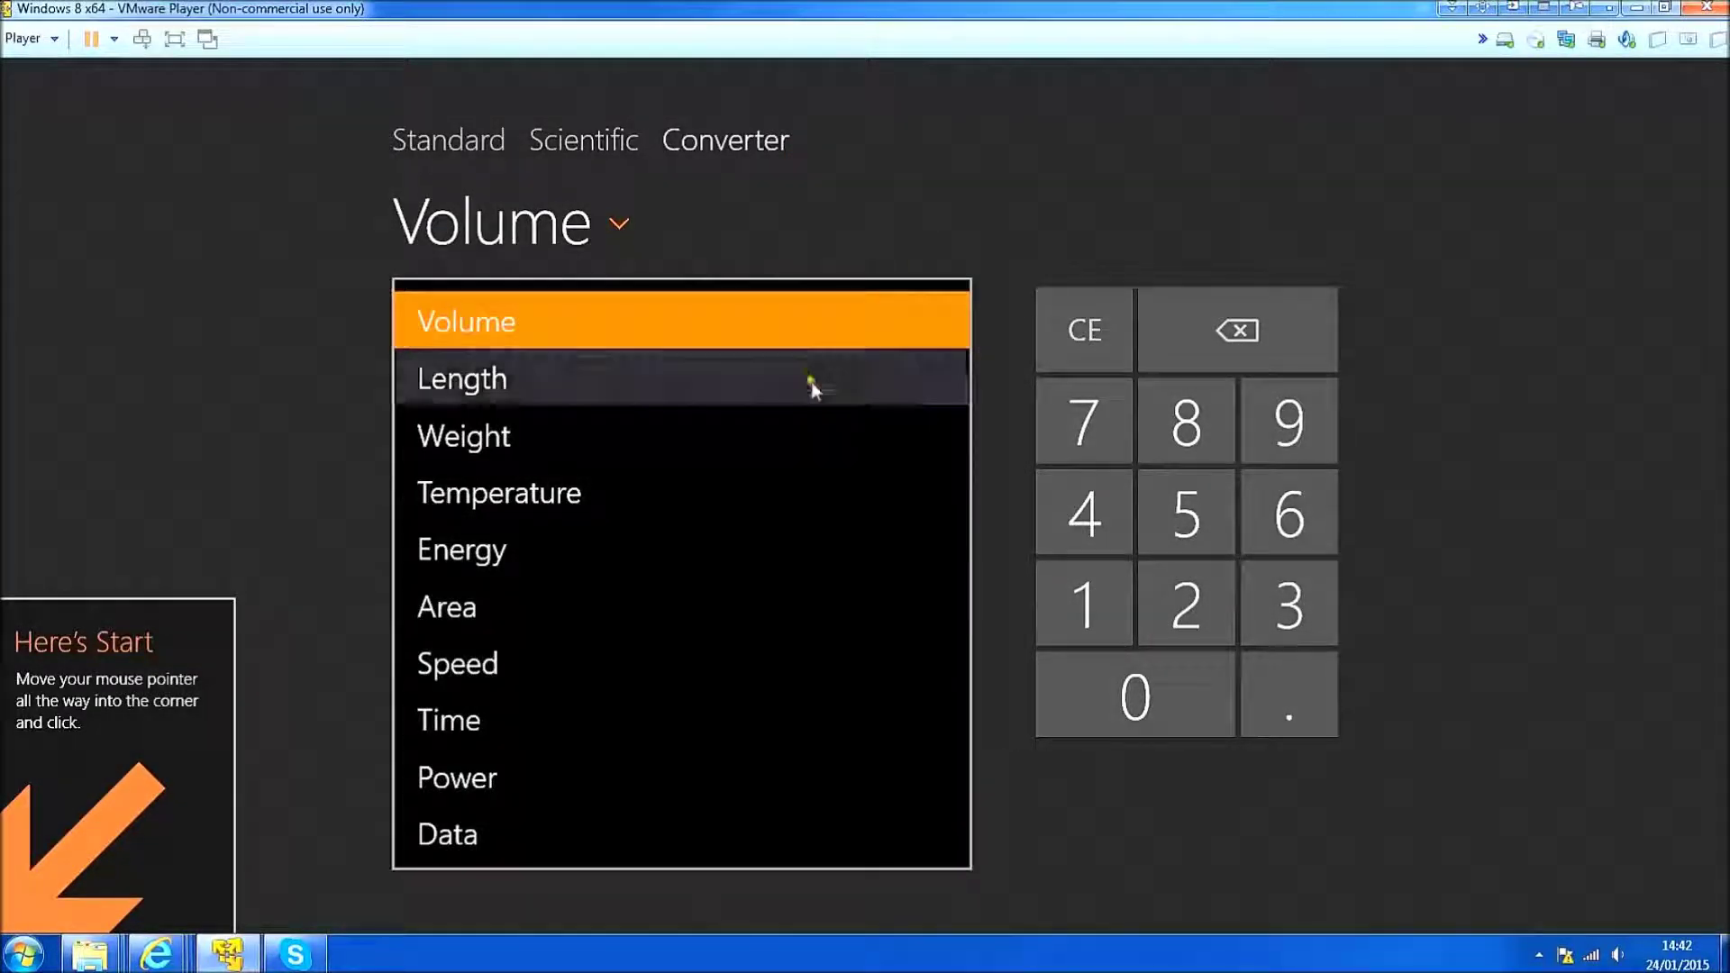
{"action": "left_click", "coordinate": [812, 379]}
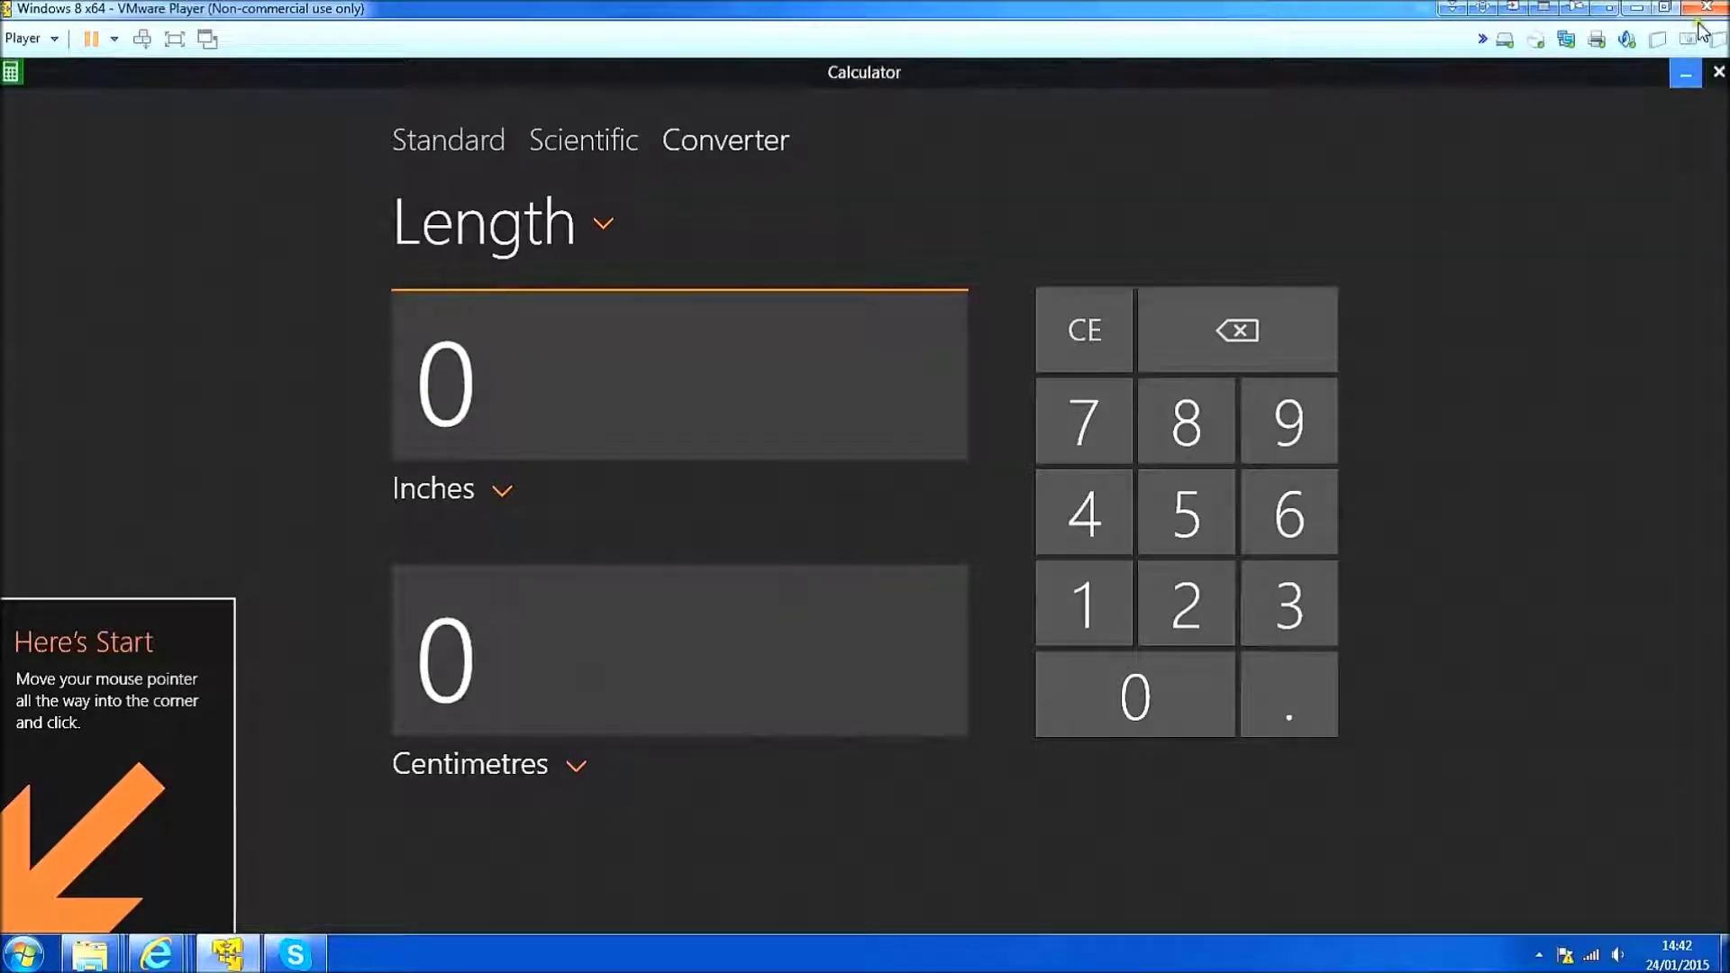